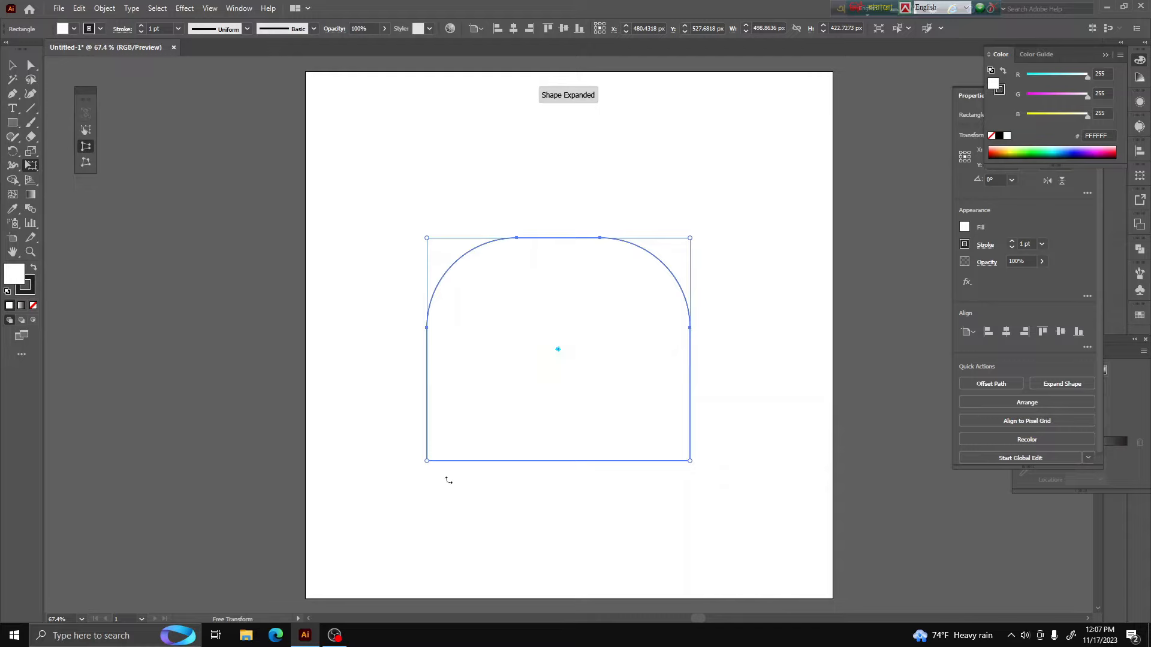
# Taper the rounded rectangle's lower end symmetrically with Perspective Distort and round its two bottom corners
pyautogui.moveTo(427, 461); pyautogui.dragTo(520, 401)
pyautogui.click(31, 64)
pyautogui.click(479, 454)
pyautogui.click(580, 481)
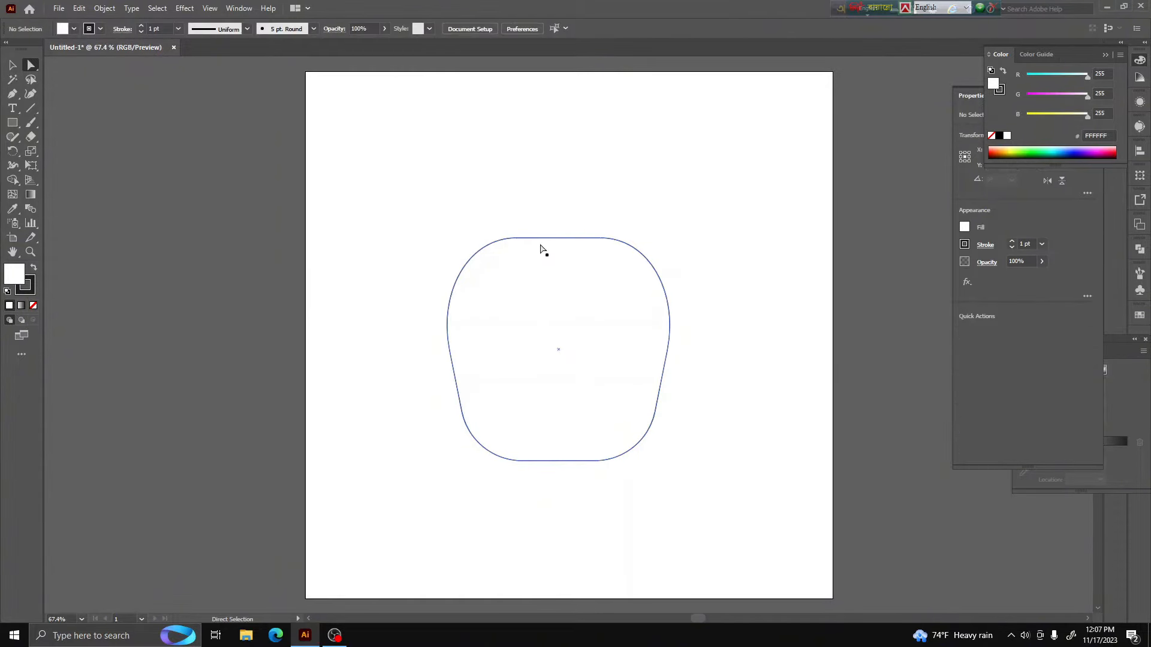
pyautogui.click(11, 67)
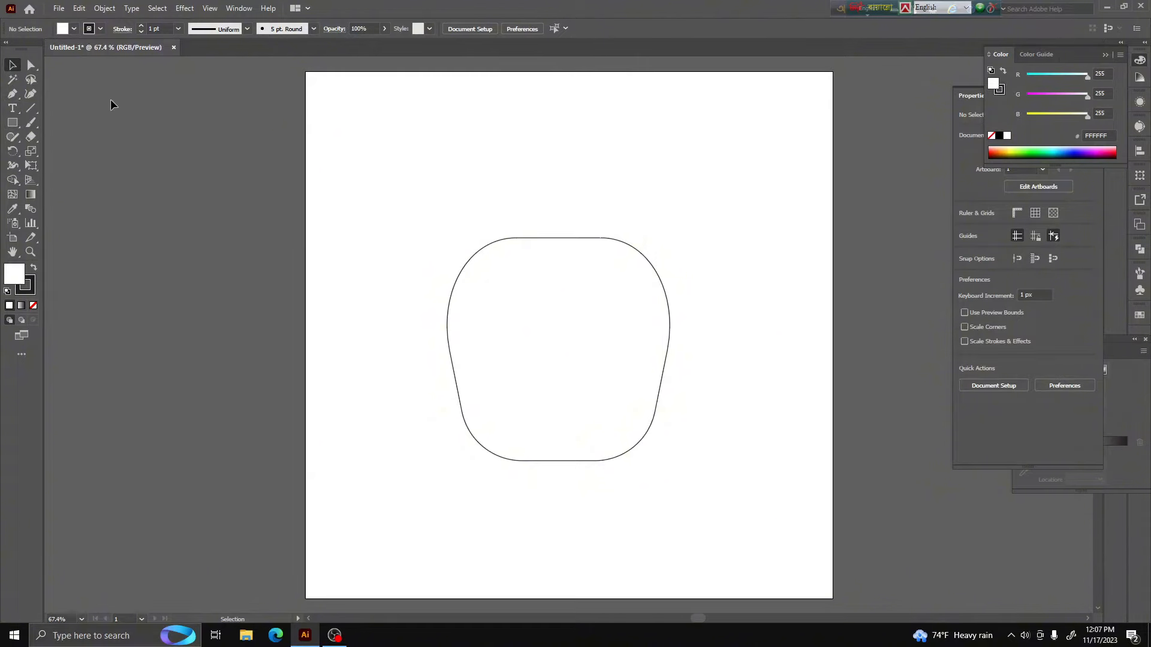
# Erase a notch in the middle of the shape's bottom edge and another in its top edge with the Eraser
pyautogui.moveTo(536, 290); pyautogui.dragTo(536, 290)
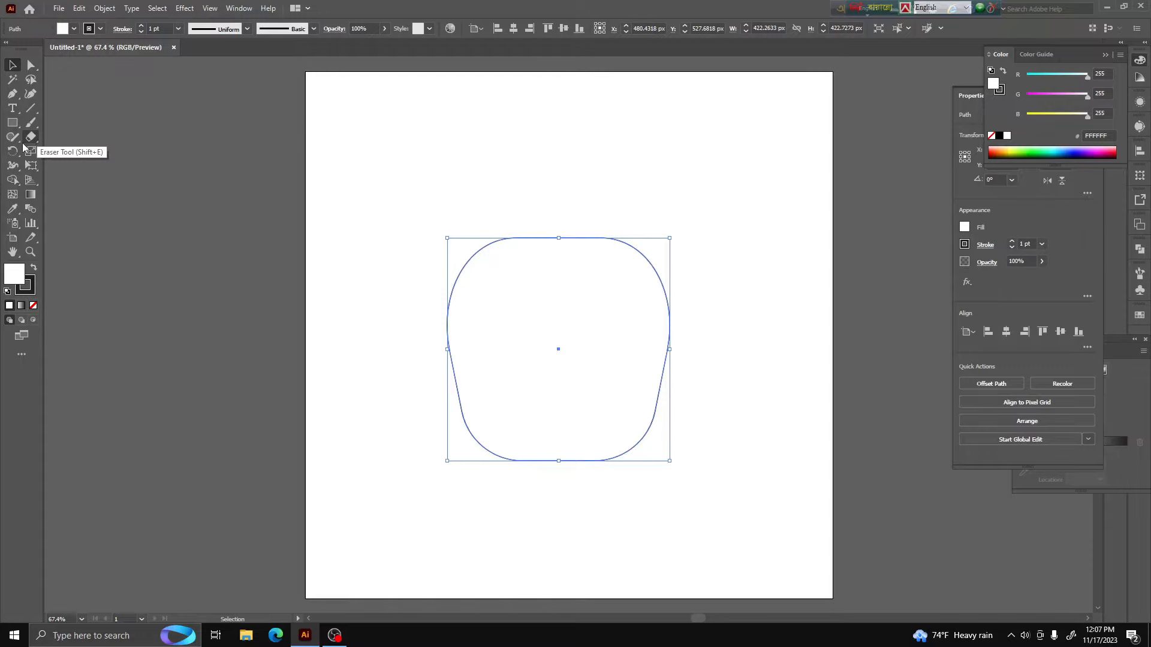
pyautogui.click(35, 134)
pyautogui.moveTo(558, 476)
pyautogui.mouseDown()
pyautogui.moveTo(552, 468)
pyautogui.moveTo(573, 462)
pyautogui.mouseUp()
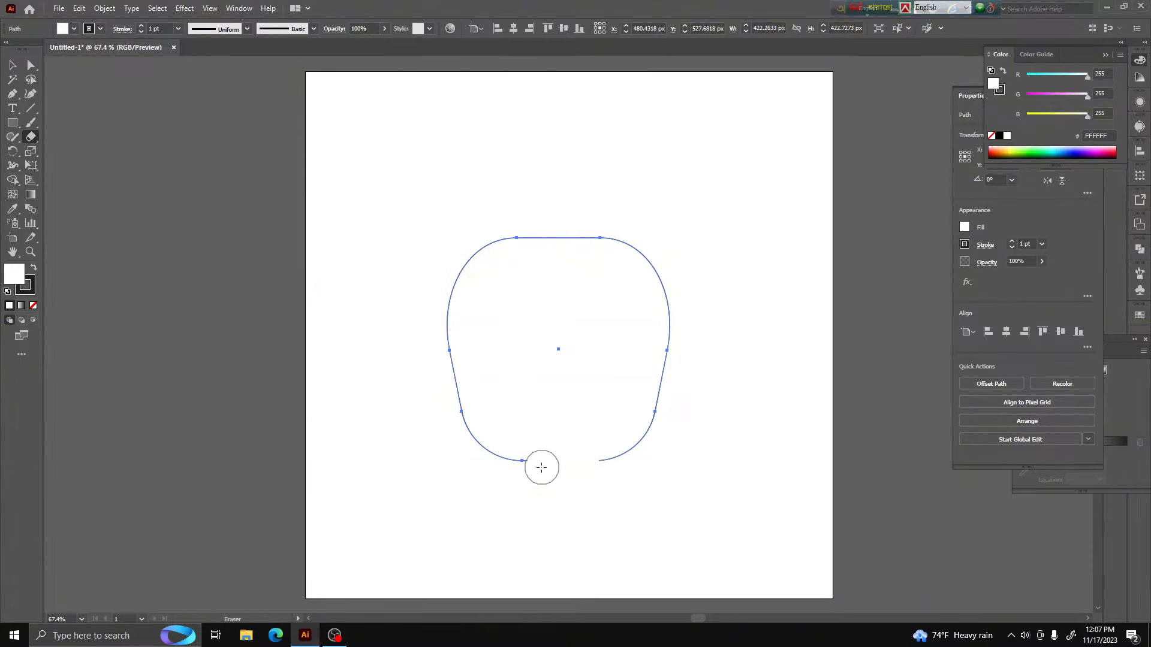
pyautogui.moveTo(518, 232); pyautogui.dragTo(581, 237)
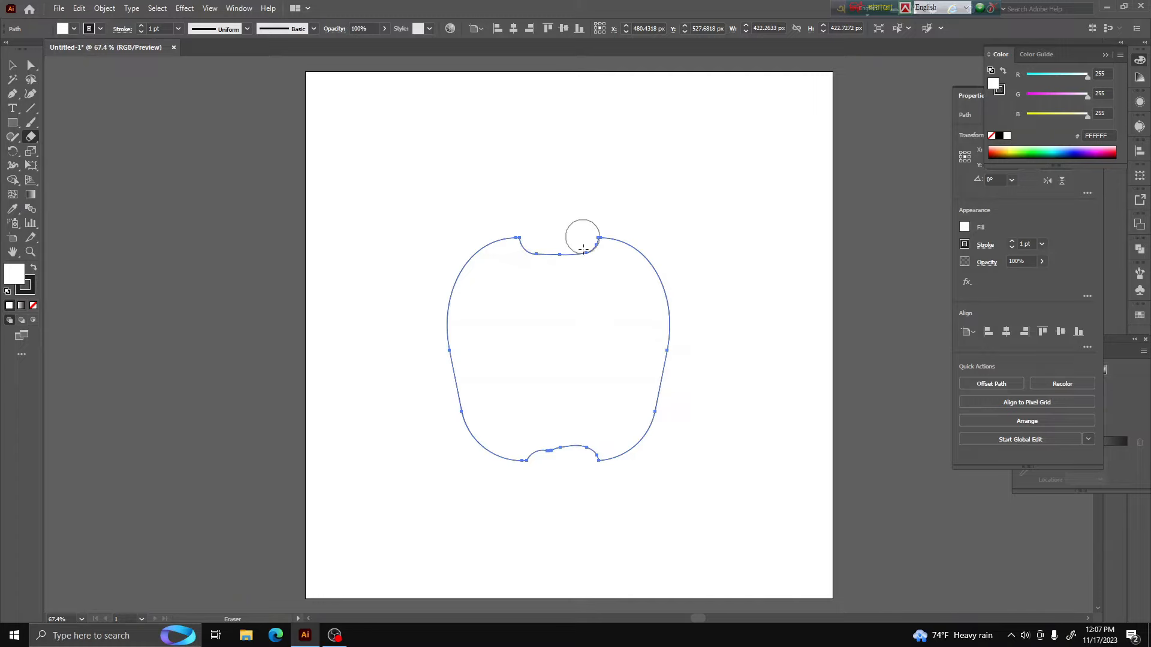
# Cut the path at both corners of the top notch with Scissors and delete the notch segment
pyautogui.click(31, 67)
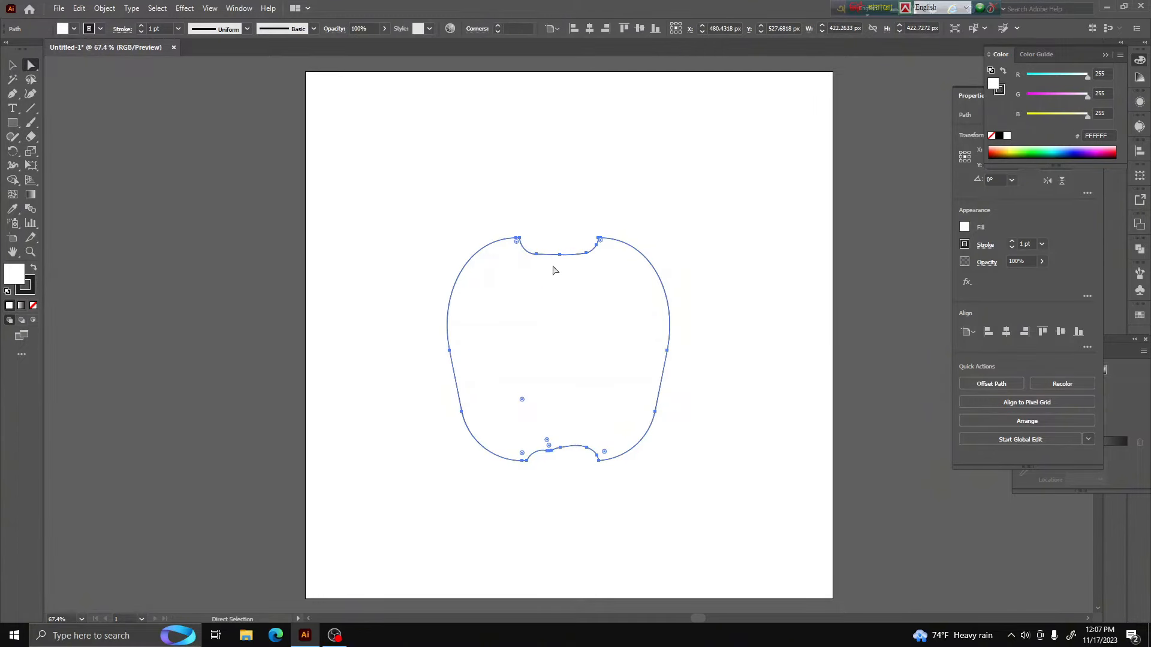
pyautogui.scroll(5, 557, 217)
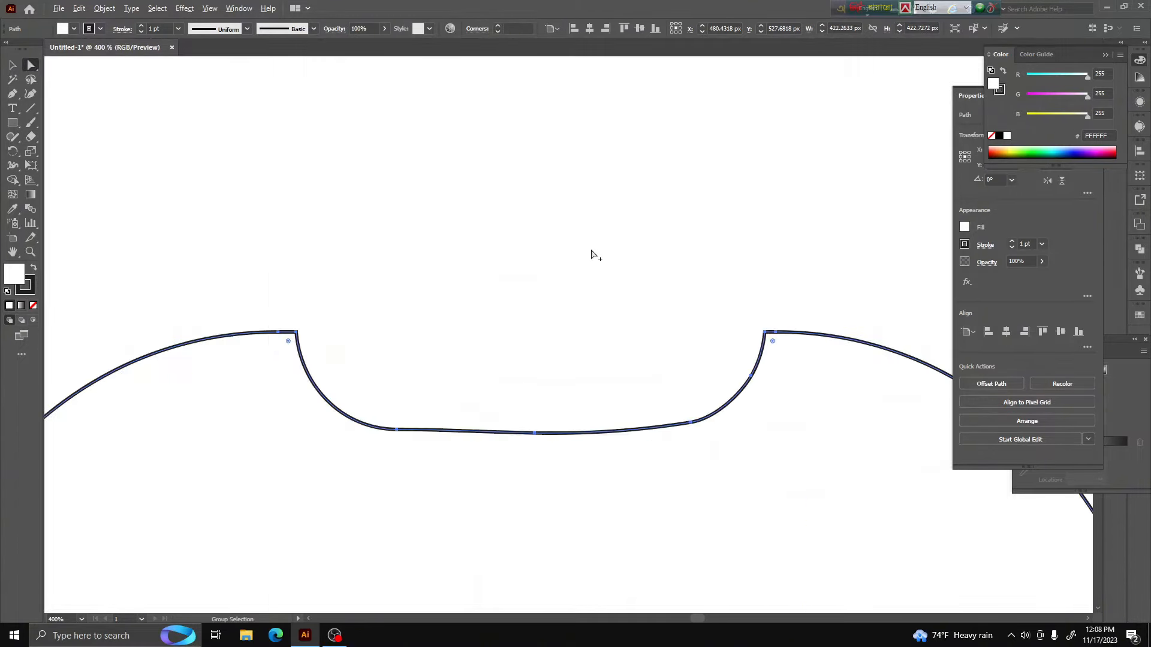
pyautogui.moveTo(34, 142); pyautogui.dragTo(70, 151)
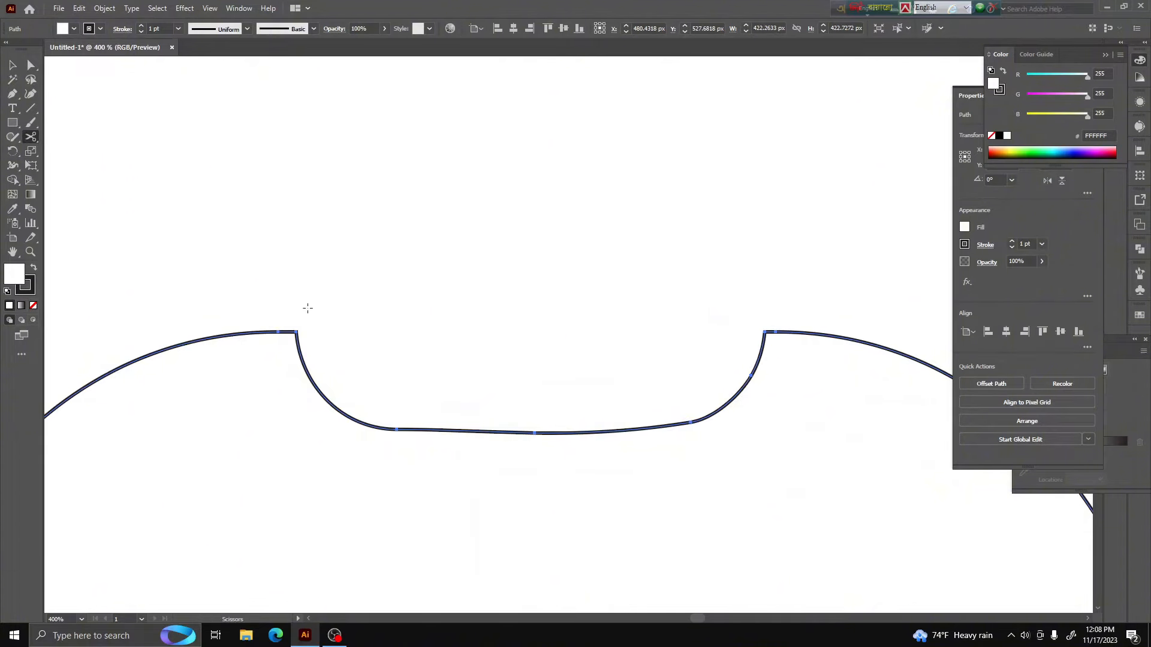
pyautogui.click(296, 332)
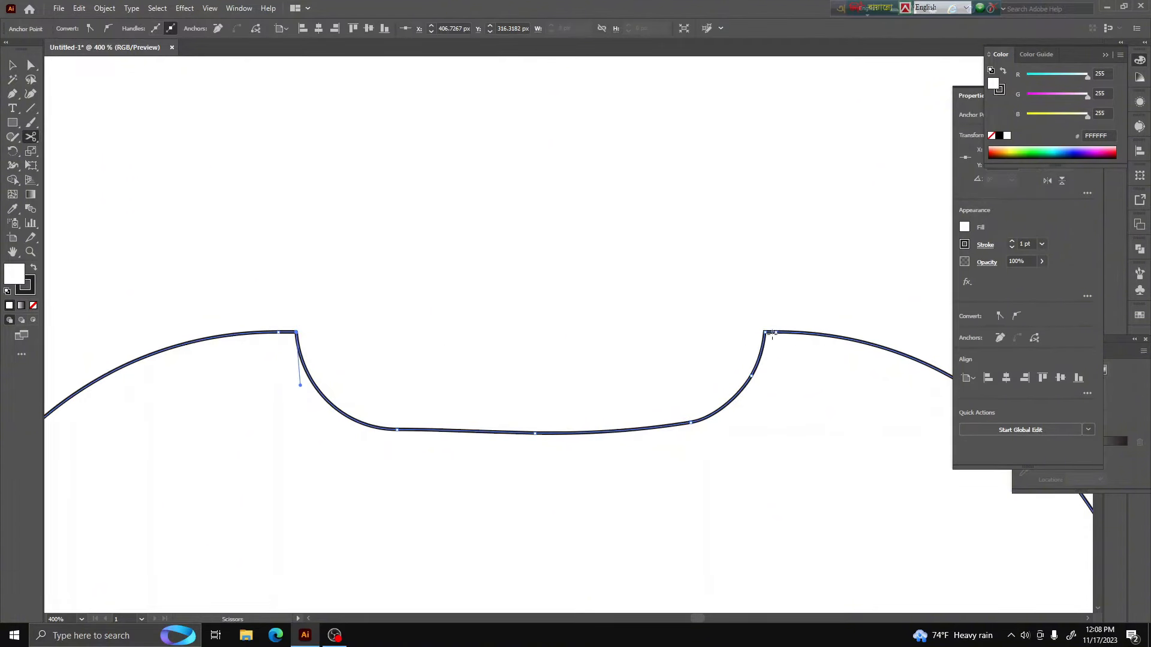
pyautogui.click(765, 331)
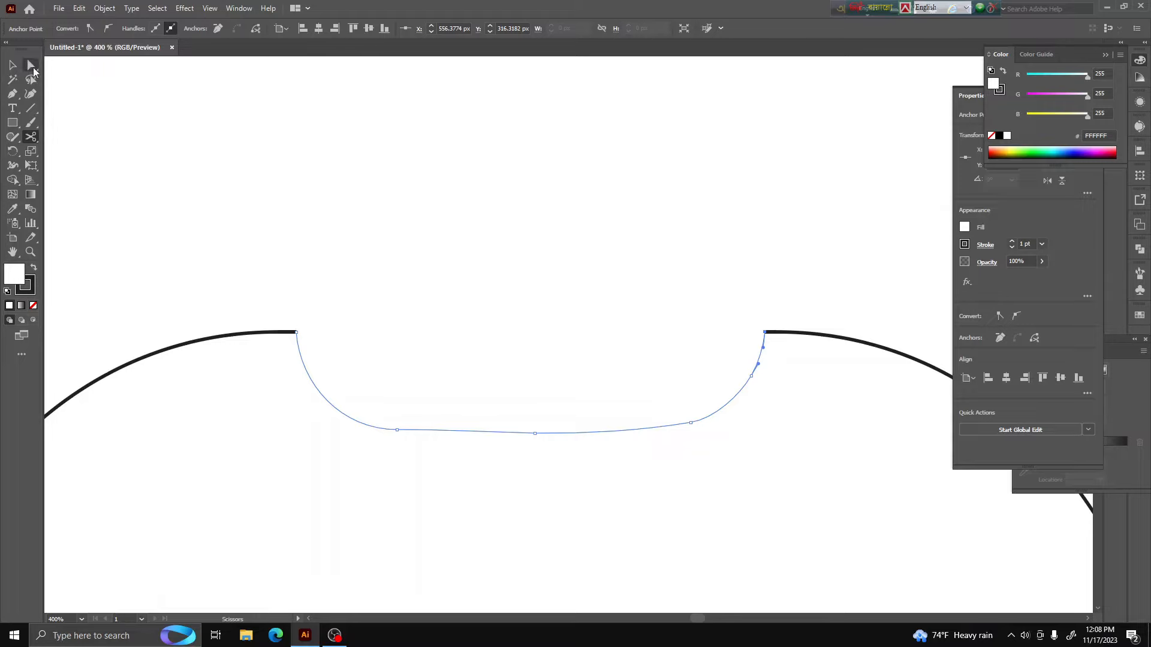
pyautogui.click(34, 69)
pyautogui.press('Delete')
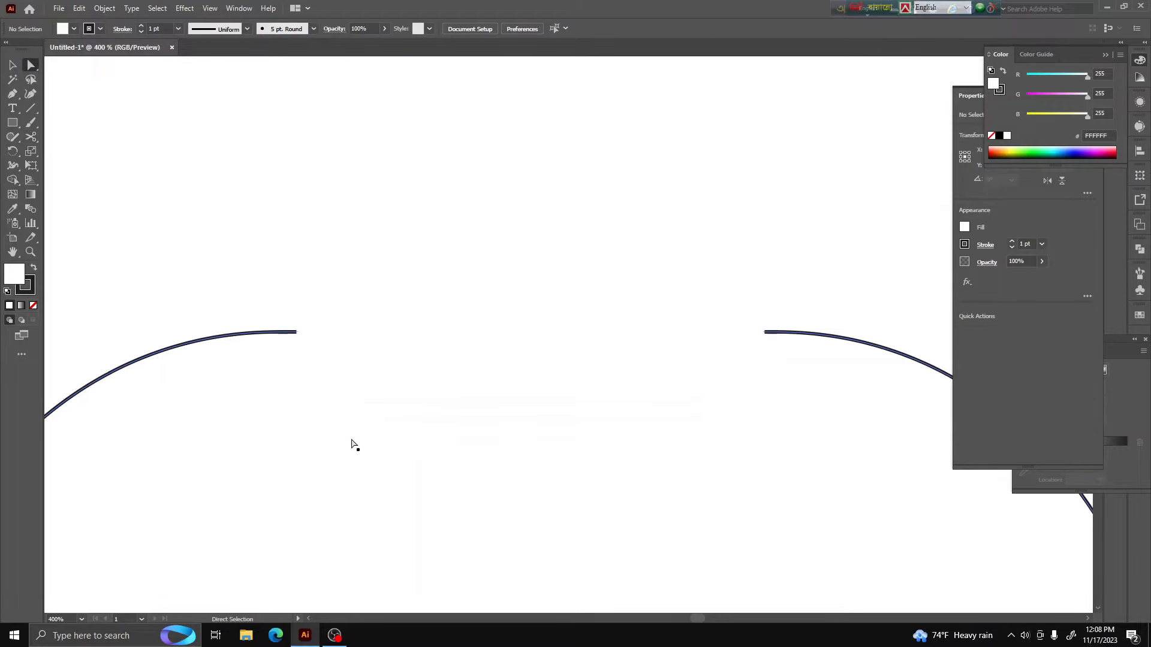
pyautogui.moveTo(465, 308); pyautogui.dragTo(351, 517)
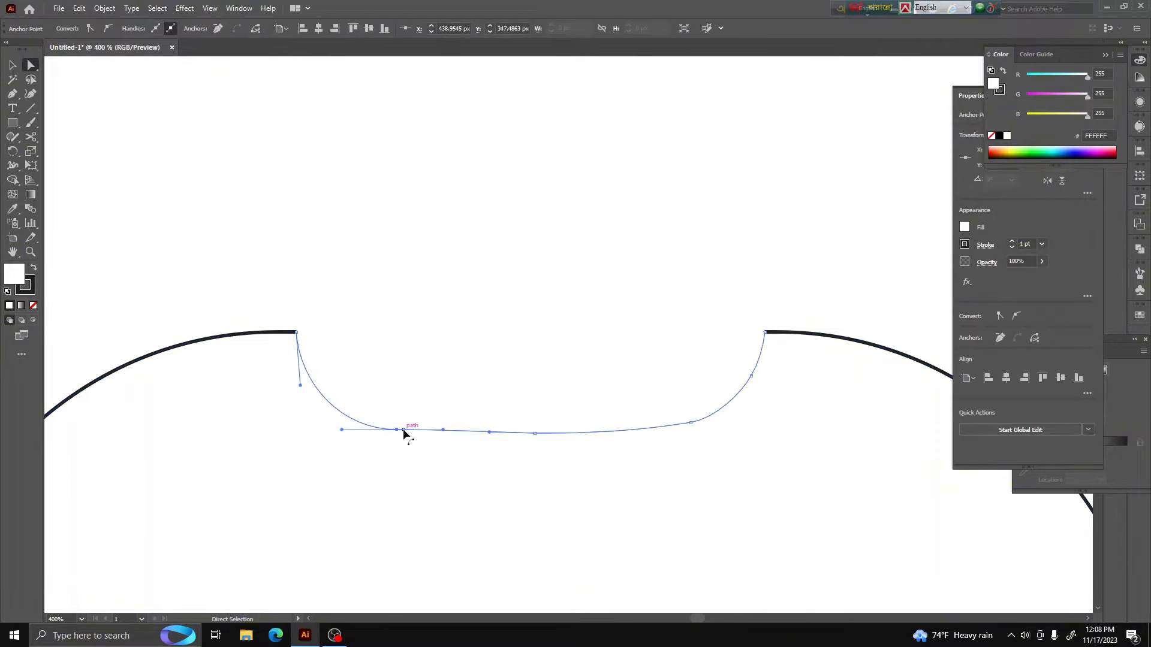
pyautogui.press('Delete')
pyautogui.press('Delete')
# Cut the path at both corners of the bottom notch with Scissors and delete the wavy segment between them
pyautogui.scroll(-8, 372, 325)
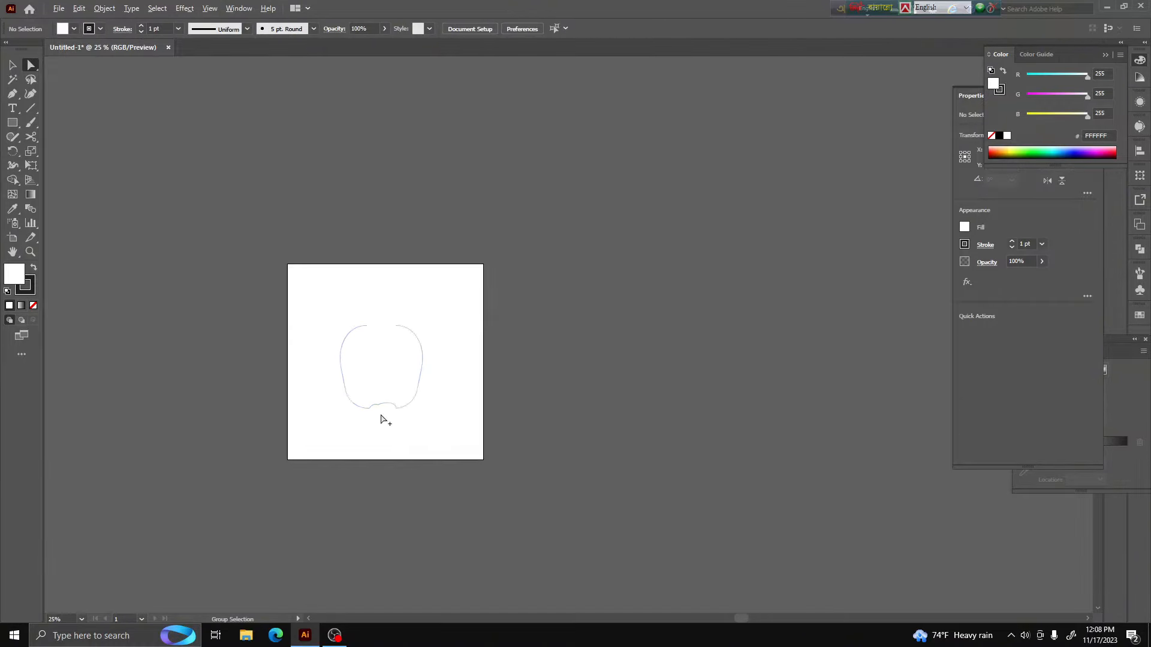
pyautogui.scroll(6, 372, 416)
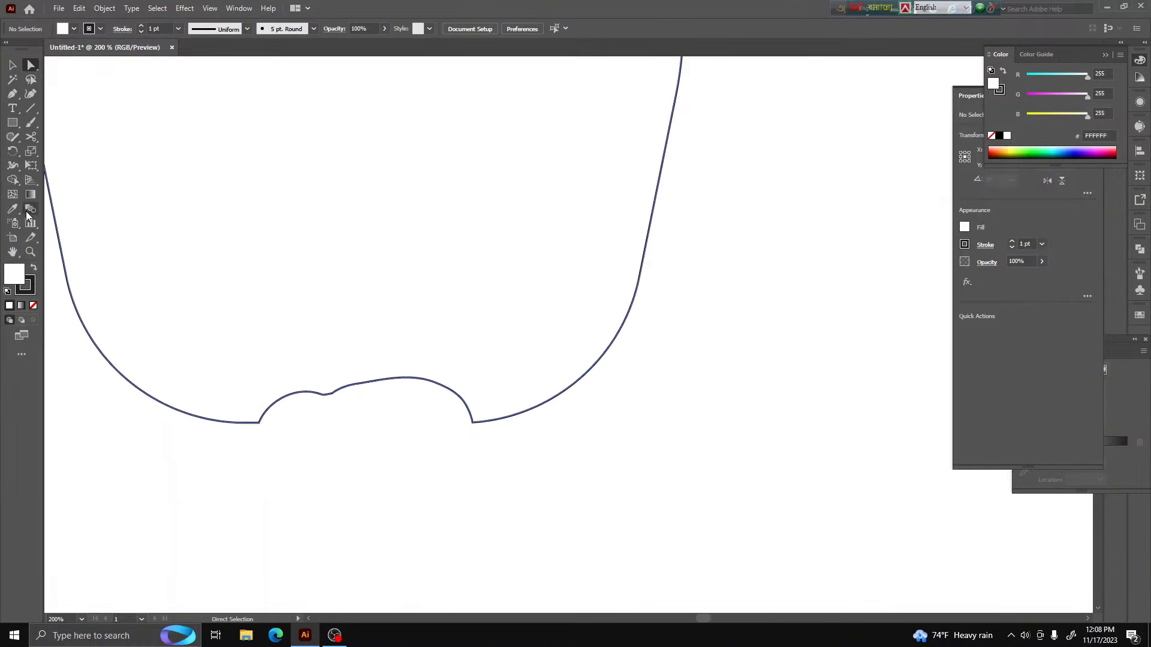
pyautogui.click(32, 136)
pyautogui.click(259, 423)
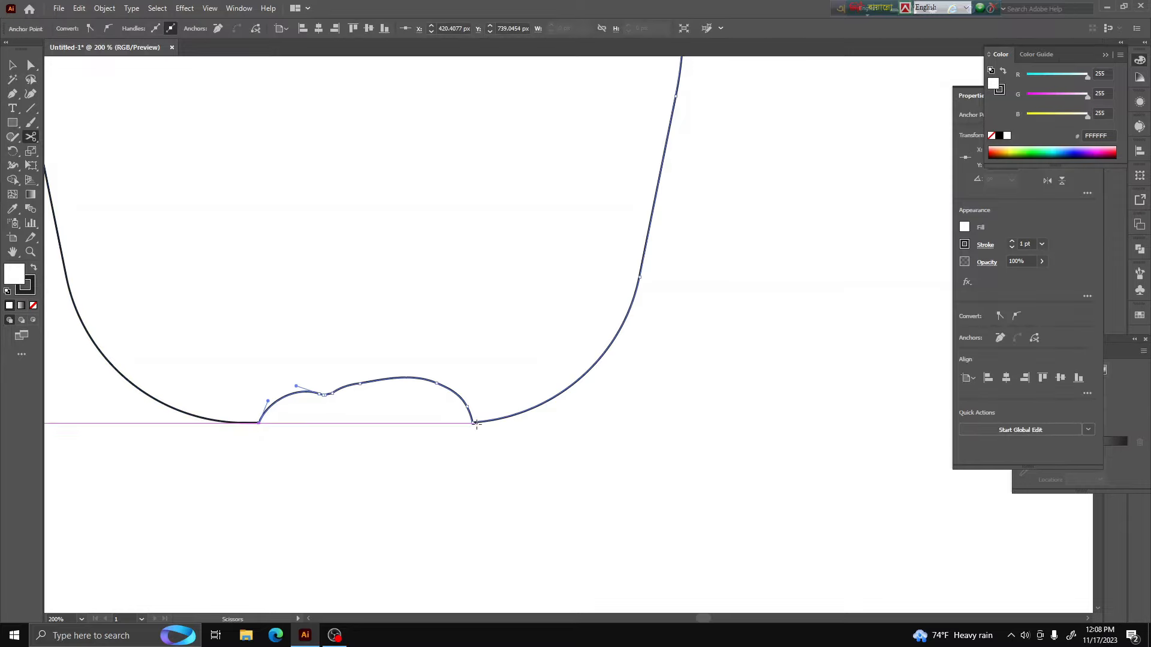
pyautogui.click(472, 422)
pyautogui.click(32, 71)
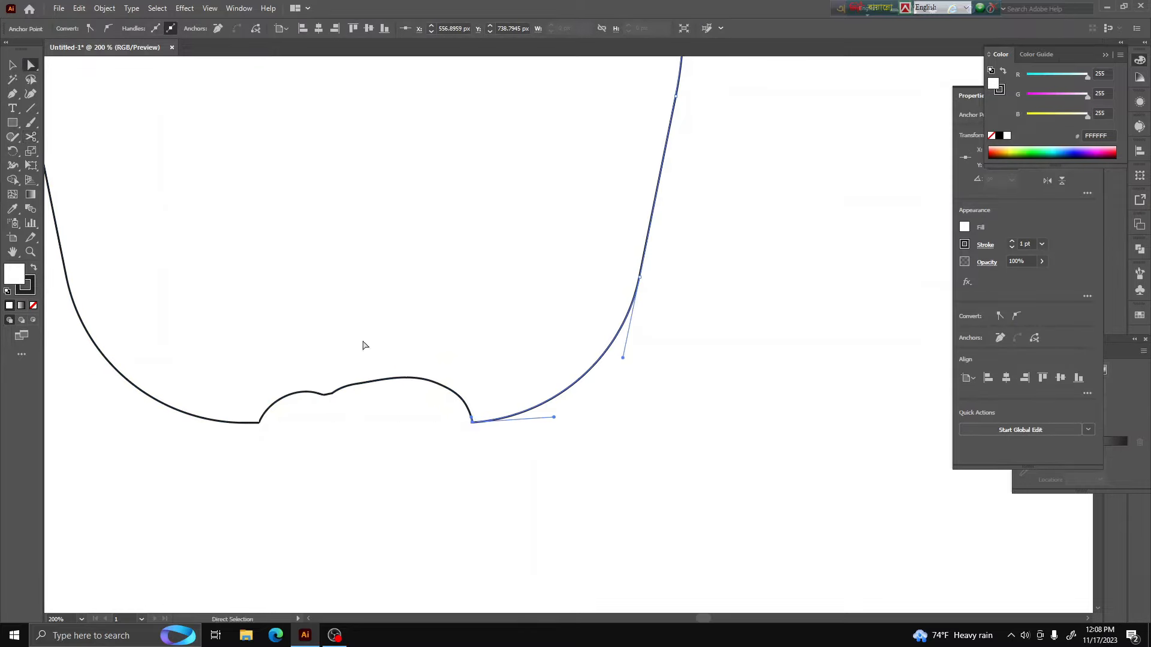
pyautogui.click(336, 388)
pyautogui.press('Delete')
pyautogui.press('Delete')
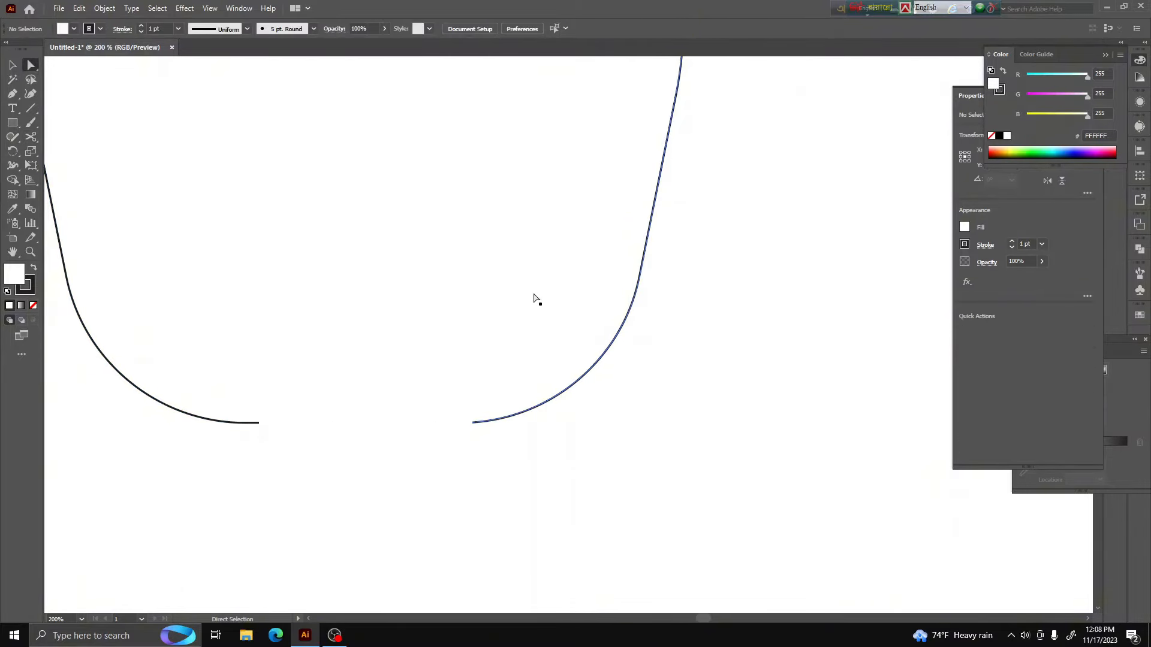
# Bridge the top gap with the Pen tool, drawing a smooth downward dip between the two open ends
pyautogui.scroll(-5, 456, 420)
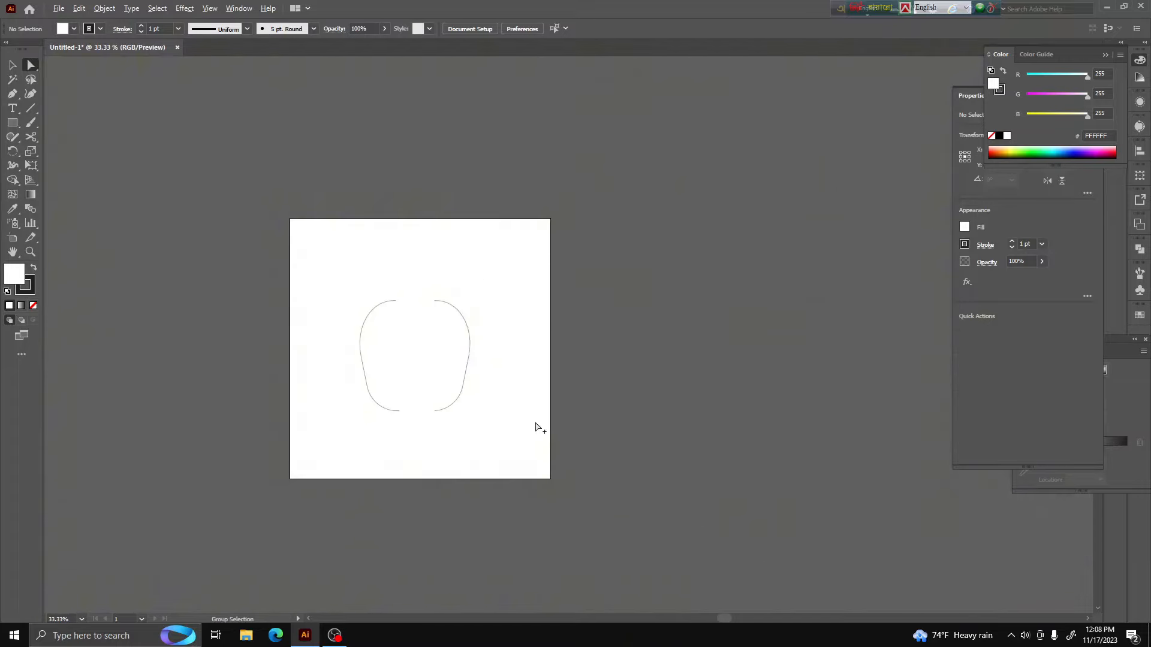
pyautogui.scroll(3, 393, 403)
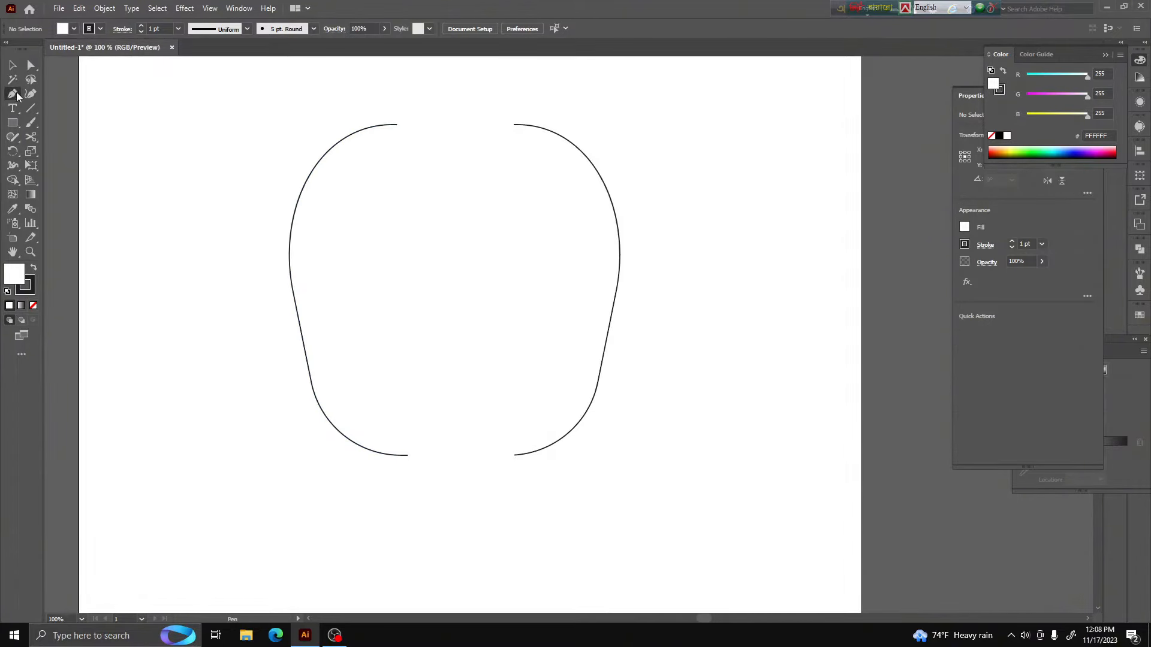
pyautogui.click(397, 125)
pyautogui.click(436, 134)
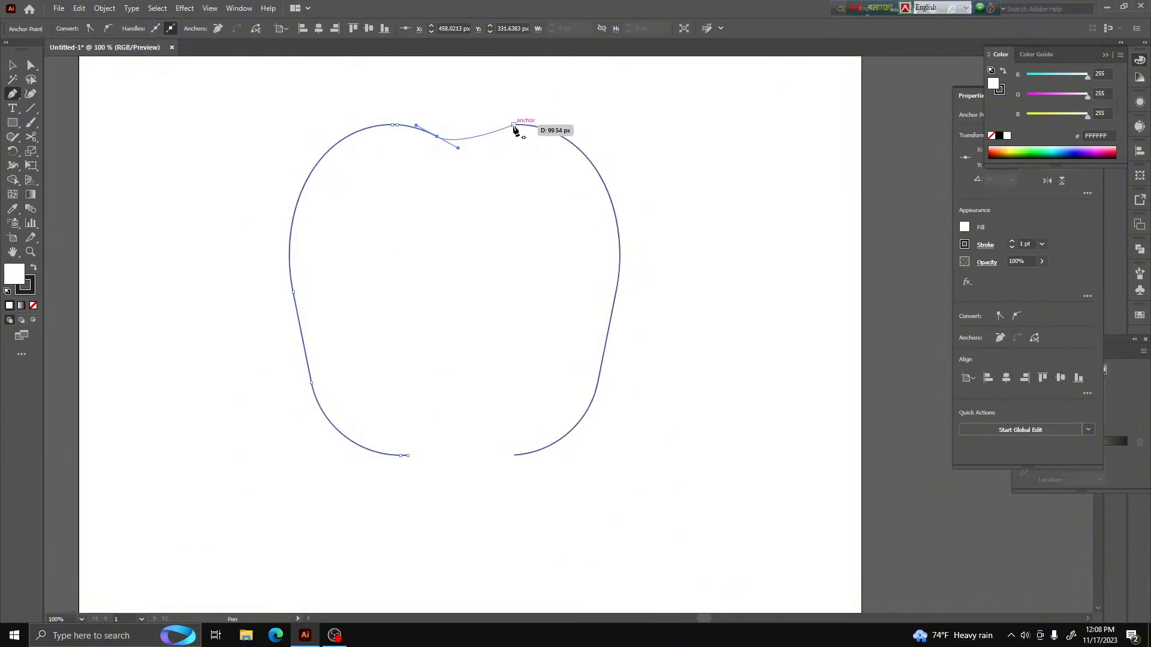
pyautogui.moveTo(495, 129); pyautogui.dragTo(521, 122)
pyautogui.scroll(4, 516, 115)
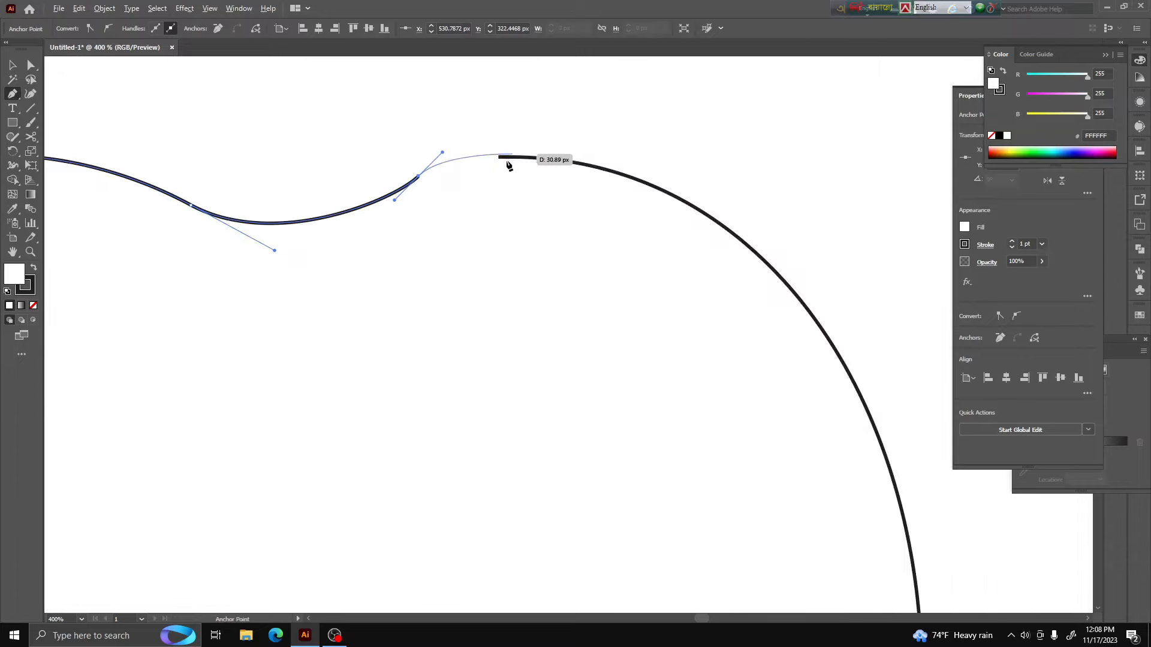
pyautogui.click(499, 157)
pyautogui.scroll(-3, 575, 156)
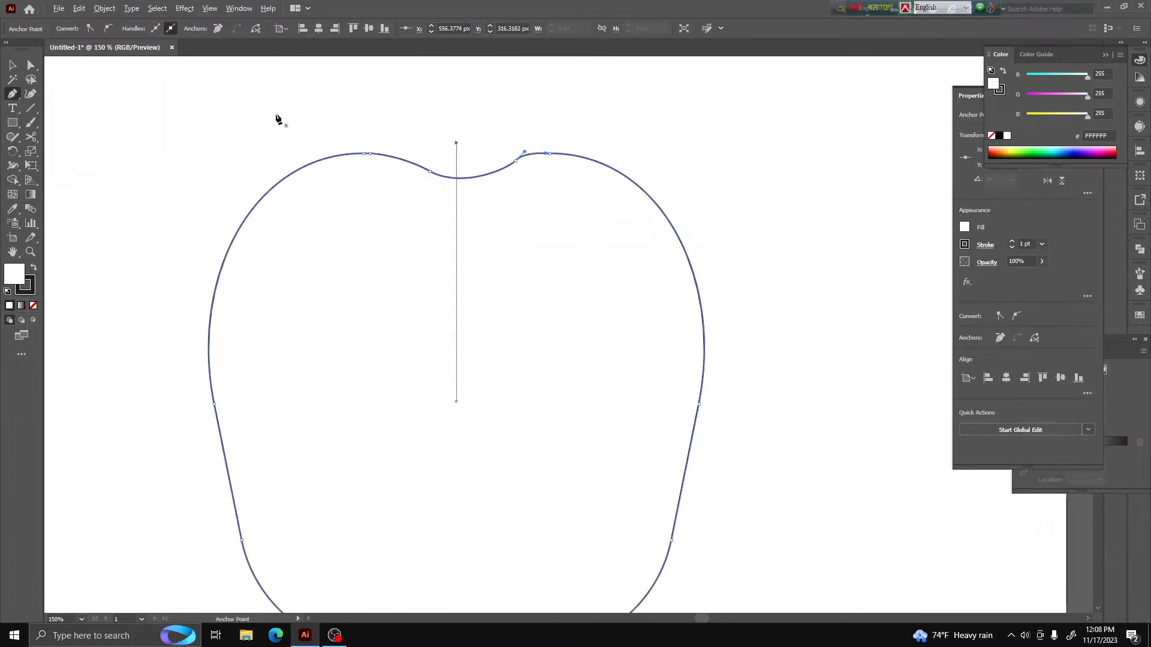
# Try to reposition the anchor point on the right side of the top dip
pyautogui.click(31, 65)
pyautogui.scroll(3, 540, 165)
pyautogui.moveTo(515, 161); pyautogui.dragTo(524, 126)
pyautogui.hotkey('ctrl', 'z')
pyautogui.scroll(-4, 420, 151)
pyautogui.click(567, 137)
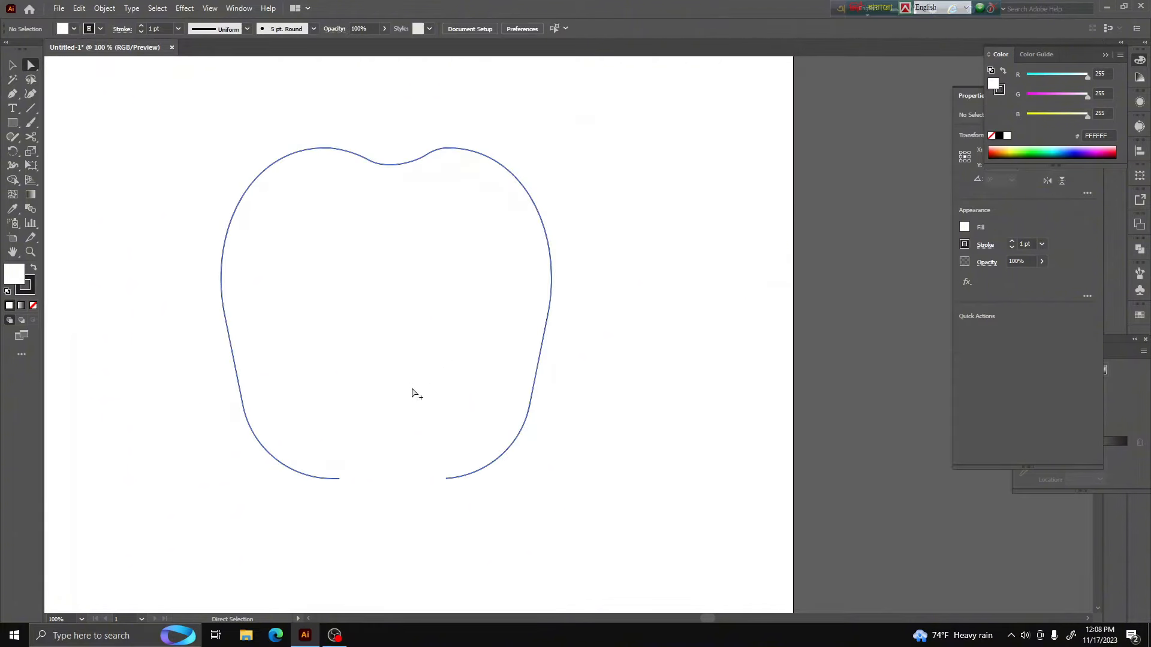
# Close the bottom gap with the Pen tool, drawing a shallow upward curve between the two open ends
pyautogui.scroll(3, 413, 391)
pyautogui.scroll(-2, 318, 456)
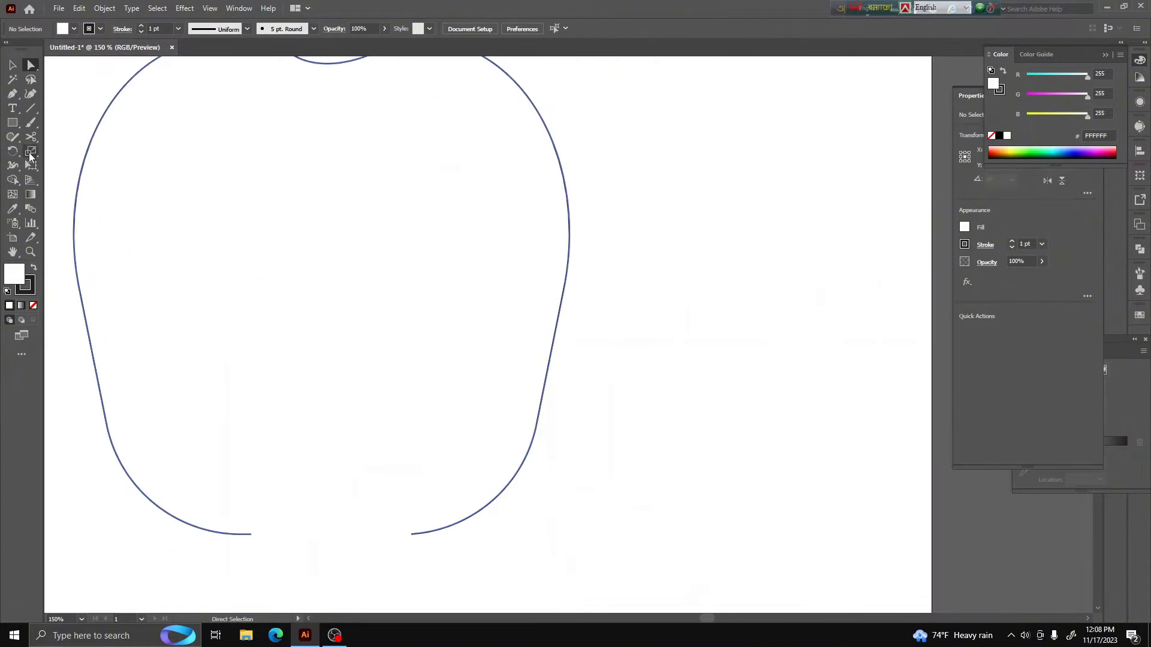
pyautogui.click(12, 93)
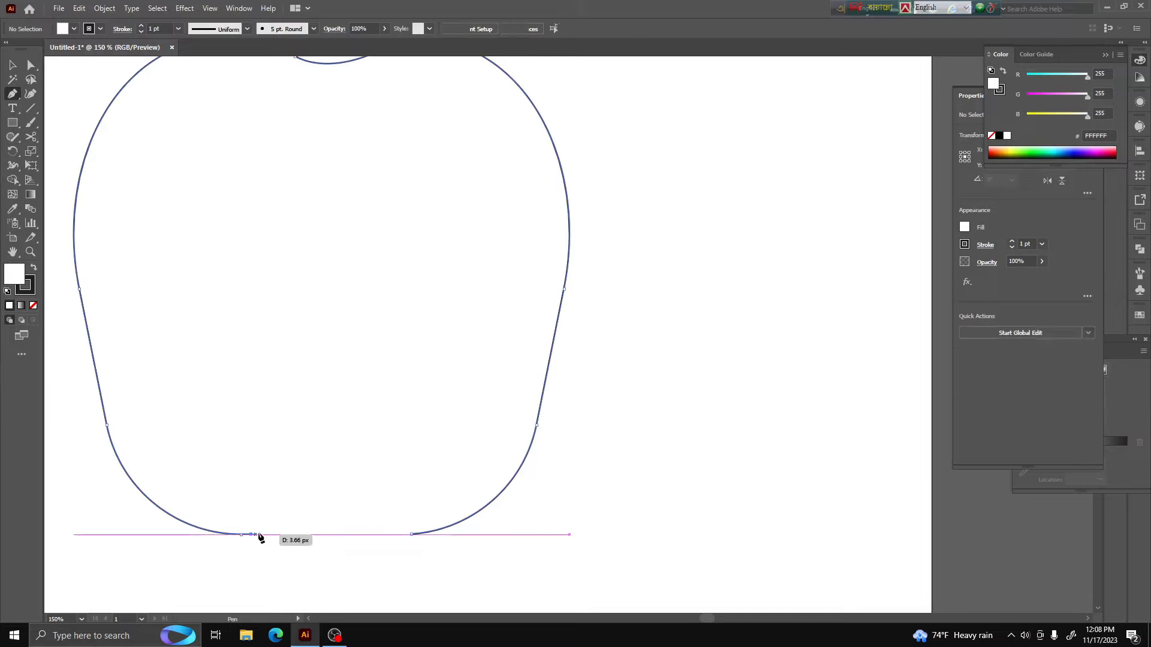
pyautogui.click(251, 534)
pyautogui.moveTo(310, 528); pyautogui.dragTo(405, 520)
# Smooth the join right of the bottom curve by lowering its anchor point slightly and adjusting its direction handle
pyautogui.click(31, 68)
pyautogui.scroll(3, 384, 549)
pyautogui.click(442, 542)
pyautogui.scroll(-3, 443, 531)
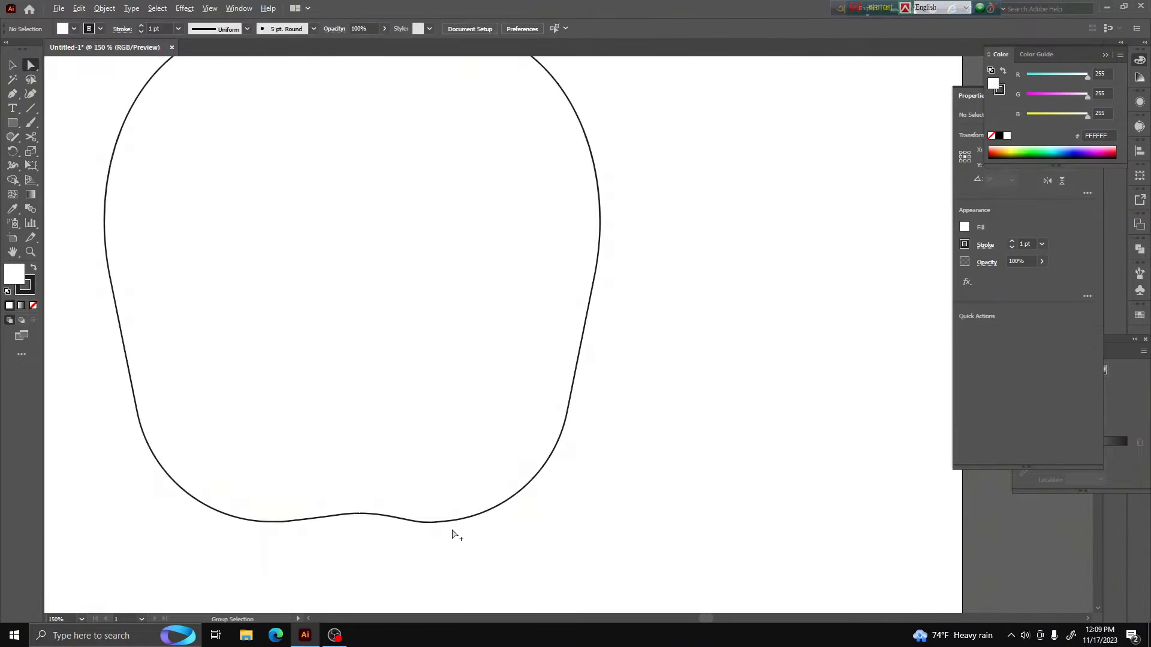
pyautogui.click(442, 524)
pyautogui.scroll(3, 442, 524)
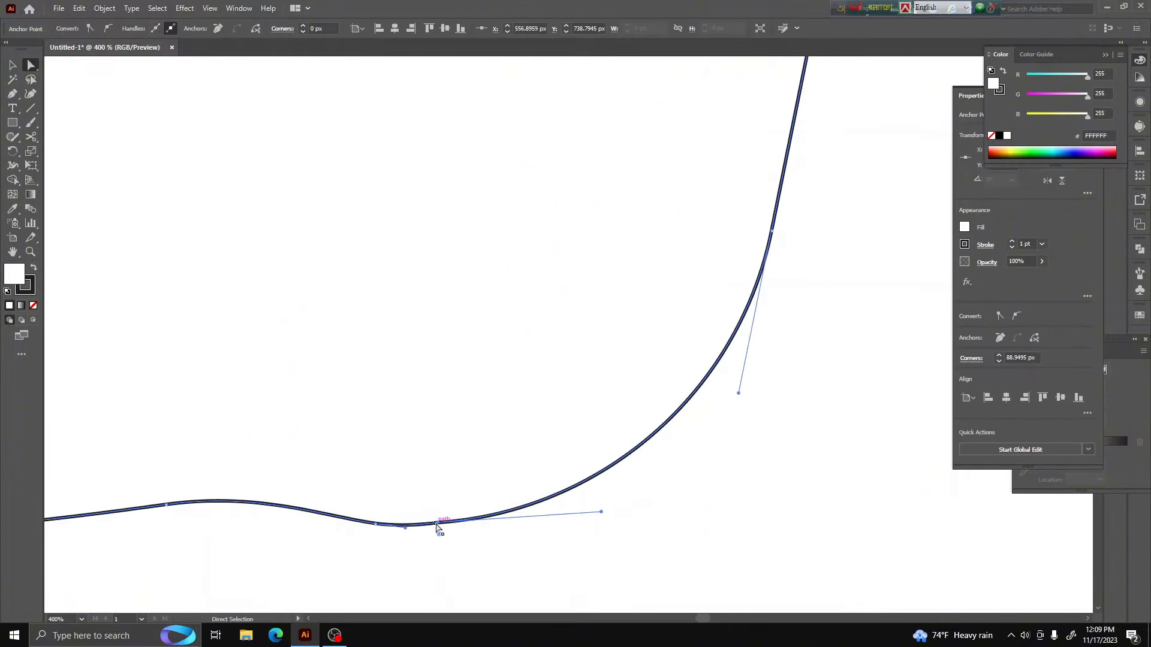
pyautogui.moveTo(437, 525); pyautogui.dragTo(436, 527)
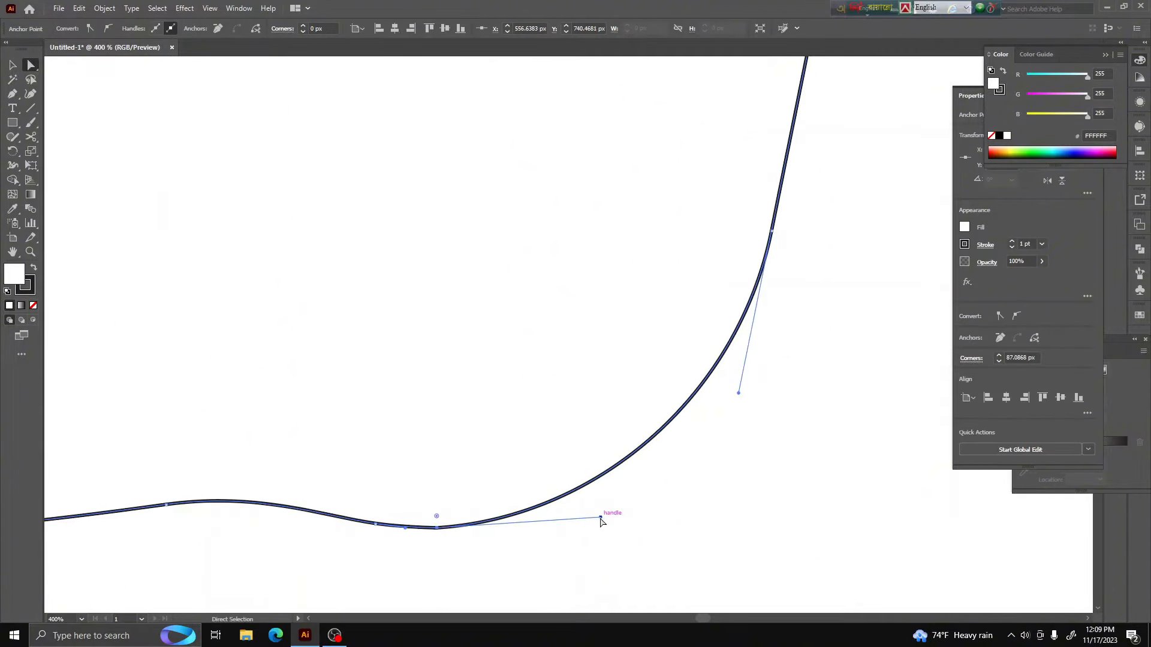
pyautogui.moveTo(600, 518); pyautogui.dragTo(615, 524)
pyautogui.click(625, 531)
pyautogui.scroll(-7, 625, 530)
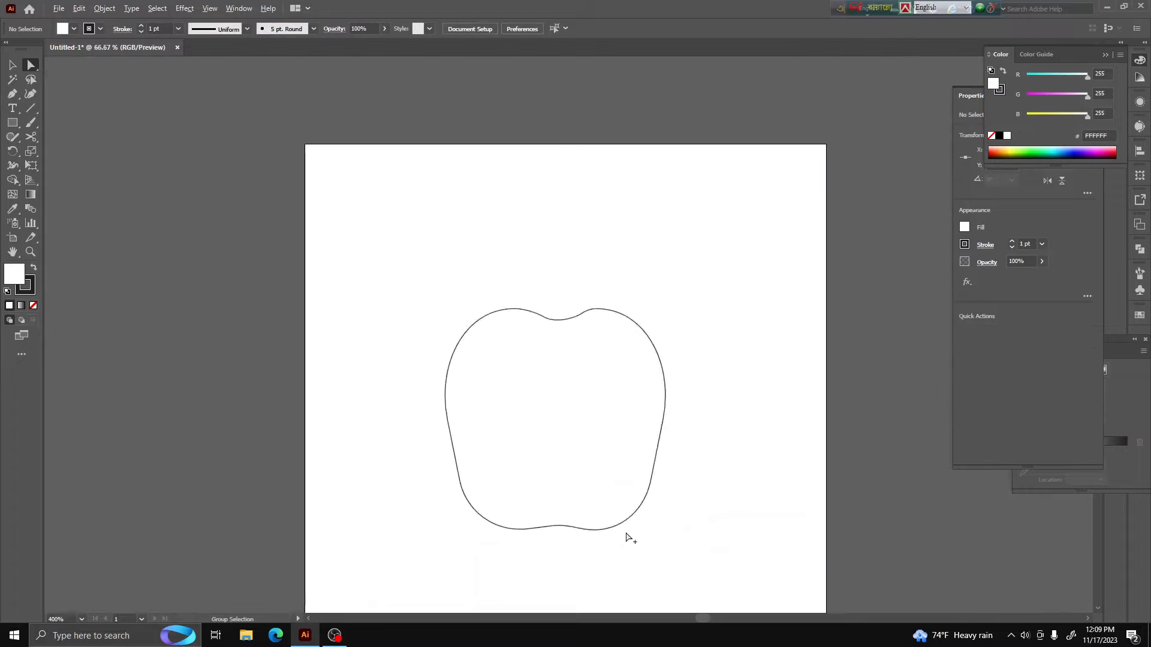
pyautogui.scroll(2, 618, 507)
pyautogui.scroll(2, 624, 336)
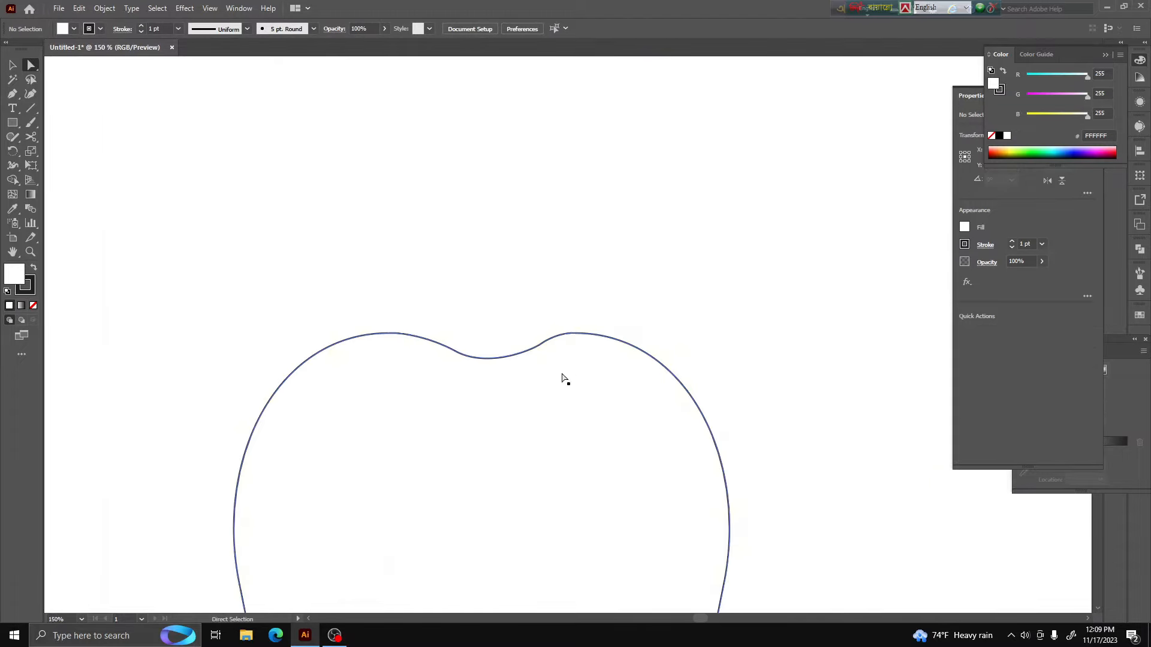
pyautogui.scroll(-3, 560, 378)
pyautogui.scroll(1, 581, 403)
pyautogui.scroll(-1, 586, 437)
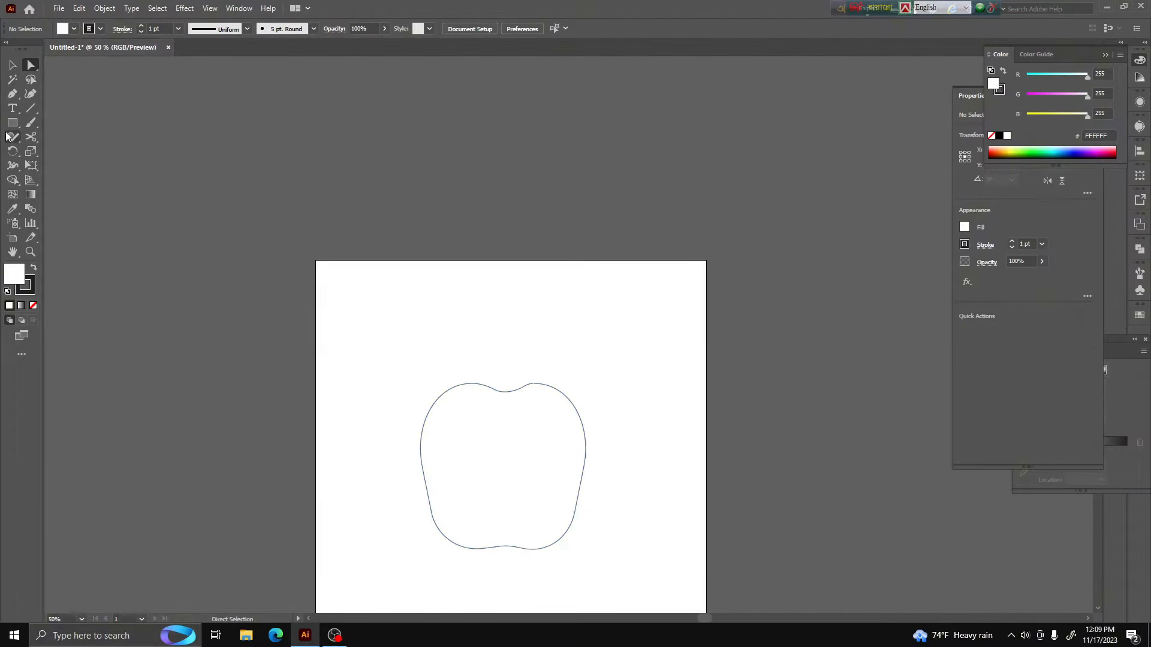
# Narrow the apple outline's lower end further and shorten the shape slightly with Free Transform's Perspective Distort
pyautogui.click(13, 67)
pyautogui.click(585, 446)
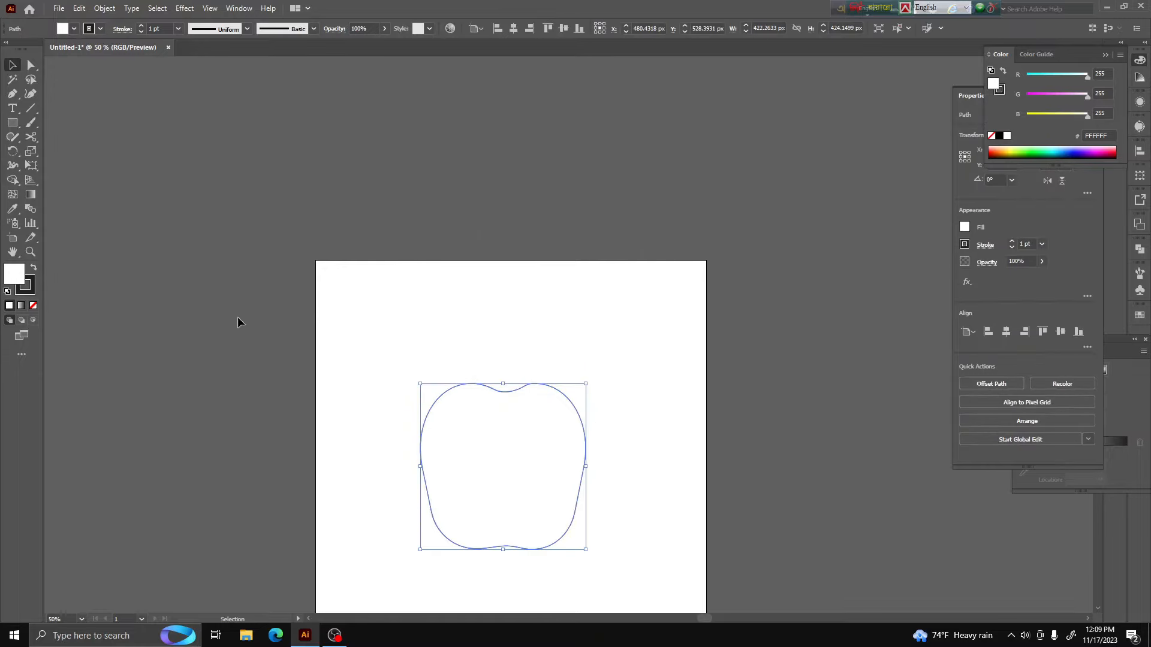
pyautogui.click(31, 66)
pyautogui.press('v')
pyautogui.click(33, 170)
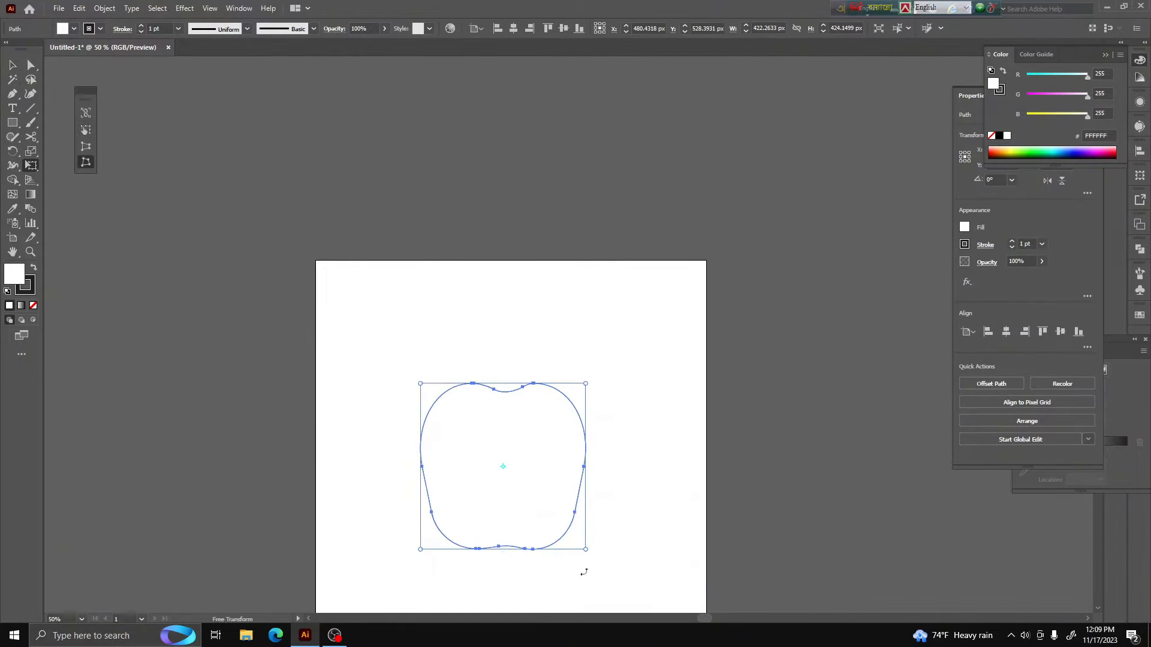
pyautogui.click(87, 148)
pyautogui.moveTo(586, 550); pyautogui.dragTo(508, 523)
pyautogui.click(14, 65)
pyautogui.click(625, 491)
pyautogui.scroll(-2, 599, 492)
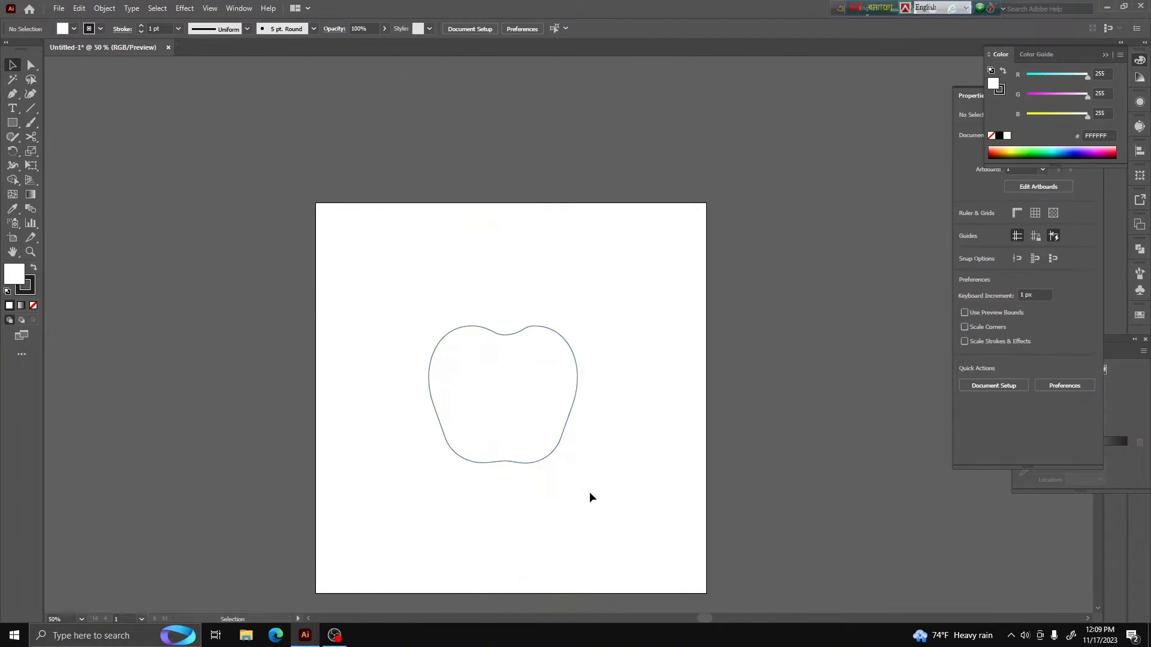
pyautogui.click(523, 449)
pyautogui.click(565, 469)
pyautogui.click(553, 367)
pyautogui.scroll(2, 534, 336)
pyautogui.click(455, 227)
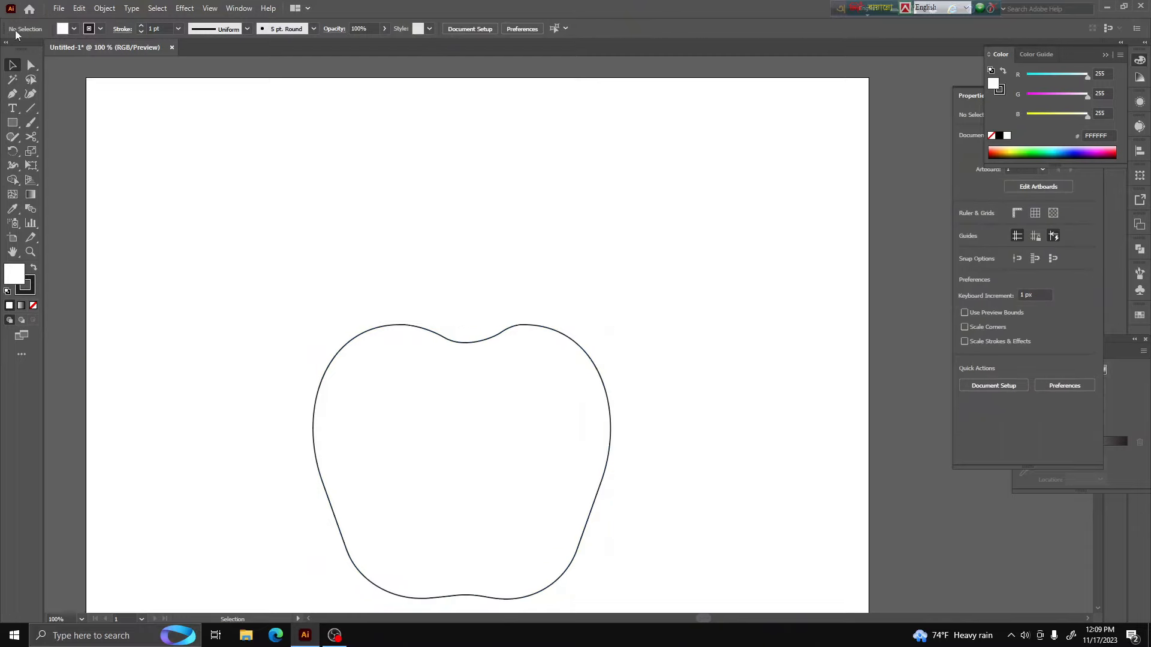
# Draw a closed, curved stem shape with the Pen tool above the apple outline's top dip
pyautogui.click(12, 93)
pyautogui.scroll(3, 457, 334)
pyautogui.moveTo(457, 398); pyautogui.dragTo(551, 136)
pyautogui.click(491, 224)
pyautogui.moveTo(537, 239); pyautogui.dragTo(564, 240)
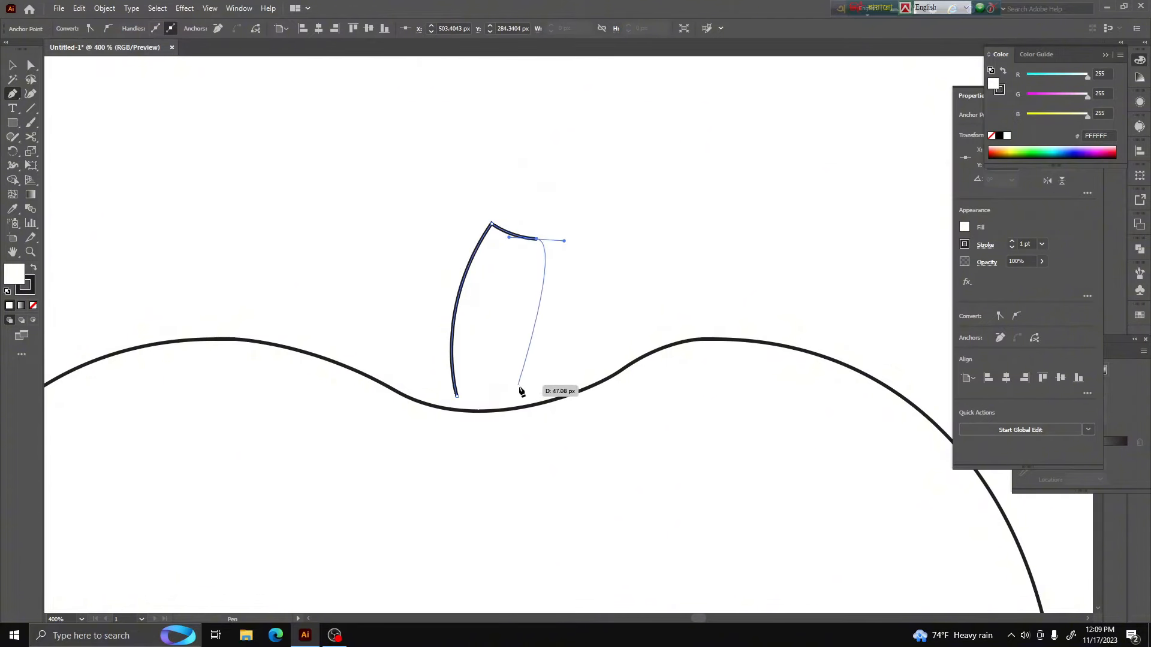
pyautogui.moveTo(522, 391); pyautogui.dragTo(563, 475)
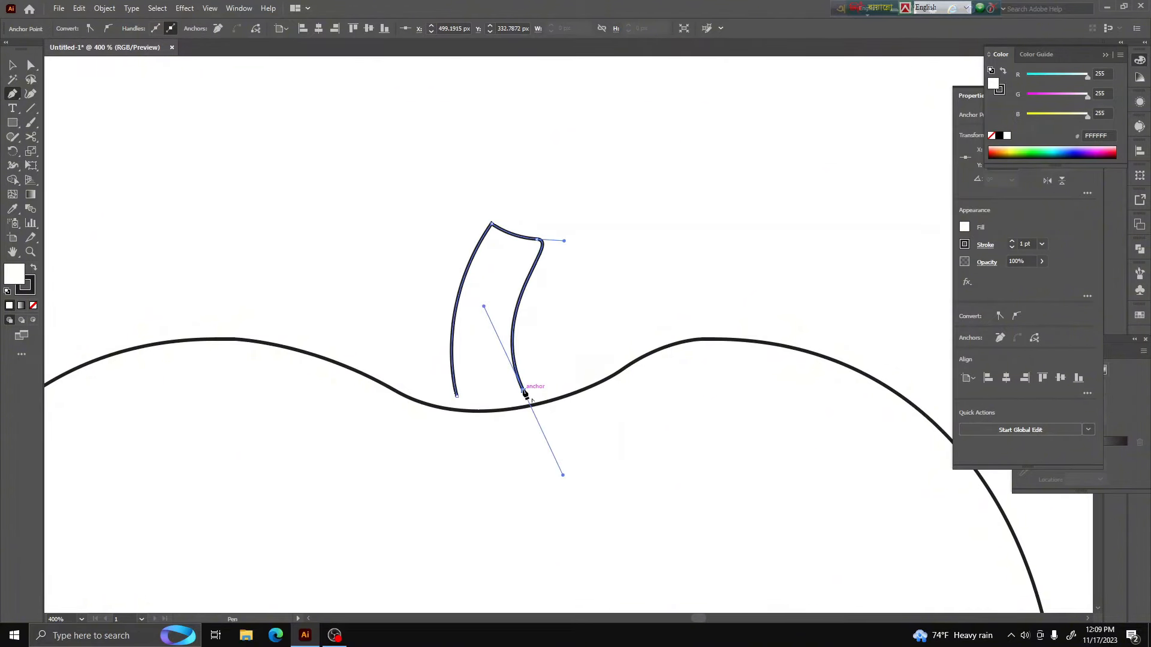
pyautogui.moveTo(457, 396); pyautogui.dragTo(404, 385)
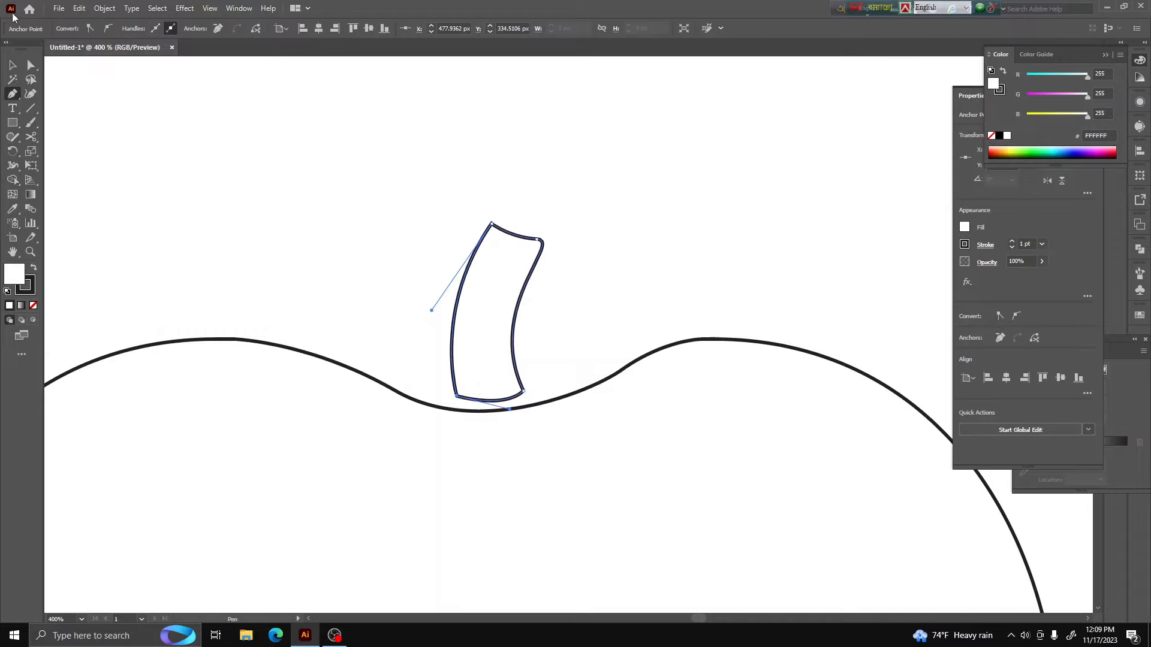
pyautogui.click(13, 66)
pyautogui.click(681, 208)
# Move the stem down so its base overlaps the apple's top dip
pyautogui.scroll(-5, 443, 294)
pyautogui.scroll(3, 450, 295)
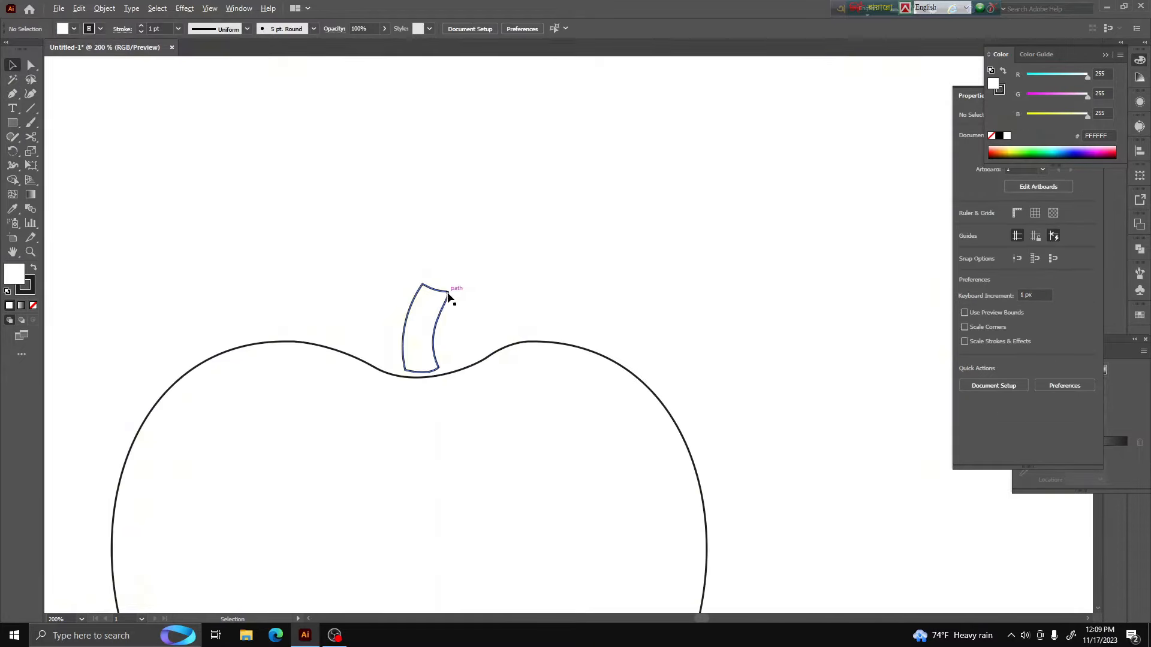
pyautogui.moveTo(449, 296); pyautogui.dragTo(439, 328)
# Resize the stem taller and slightly narrower, to about 30 px wide and 74 px high
pyautogui.scroll(-3, 437, 355)
pyautogui.scroll(4, 433, 351)
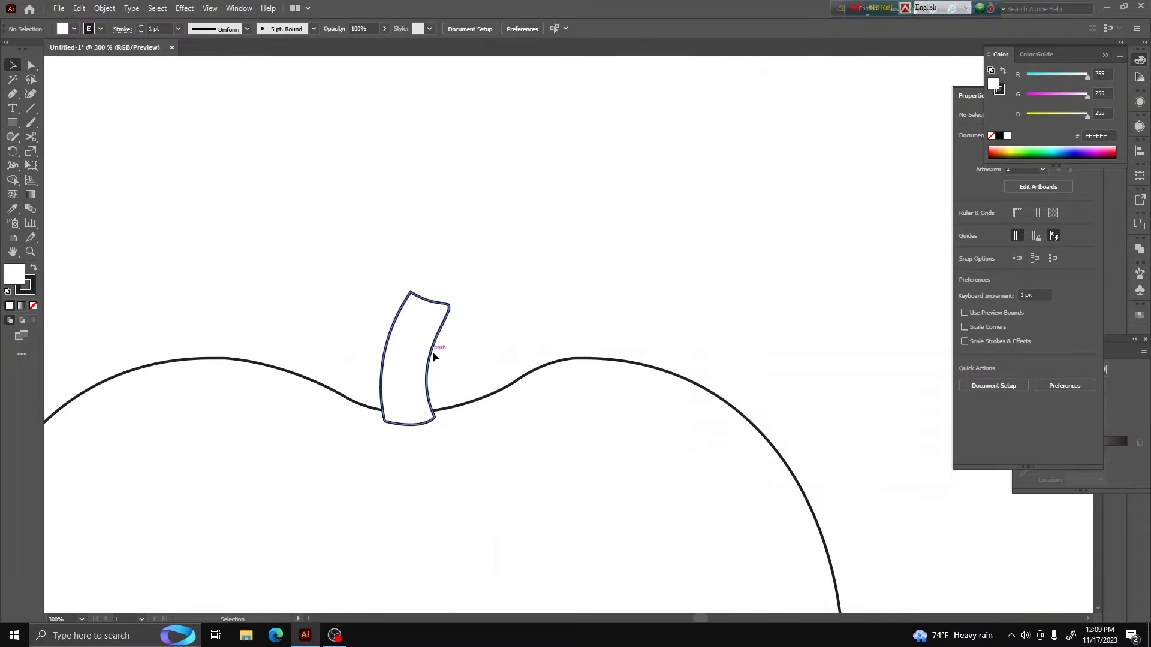
pyautogui.click(432, 352)
pyautogui.moveTo(416, 292); pyautogui.dragTo(417, 272)
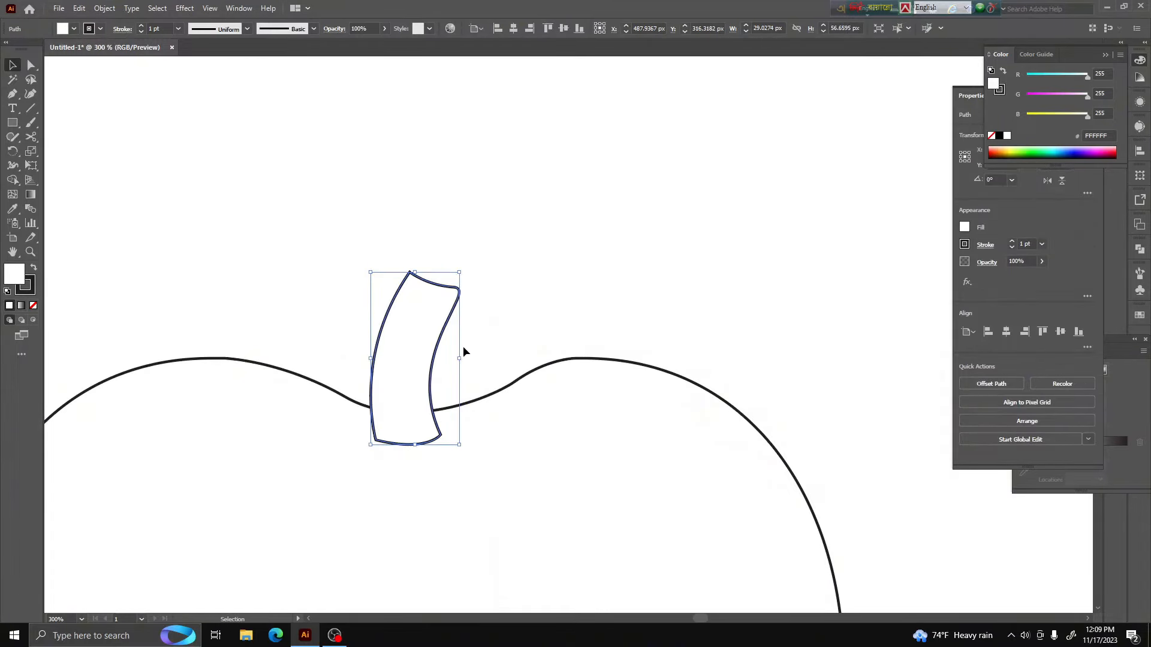
pyautogui.click(461, 359)
pyautogui.click(433, 357)
pyautogui.moveTo(459, 358); pyautogui.dragTo(450, 357)
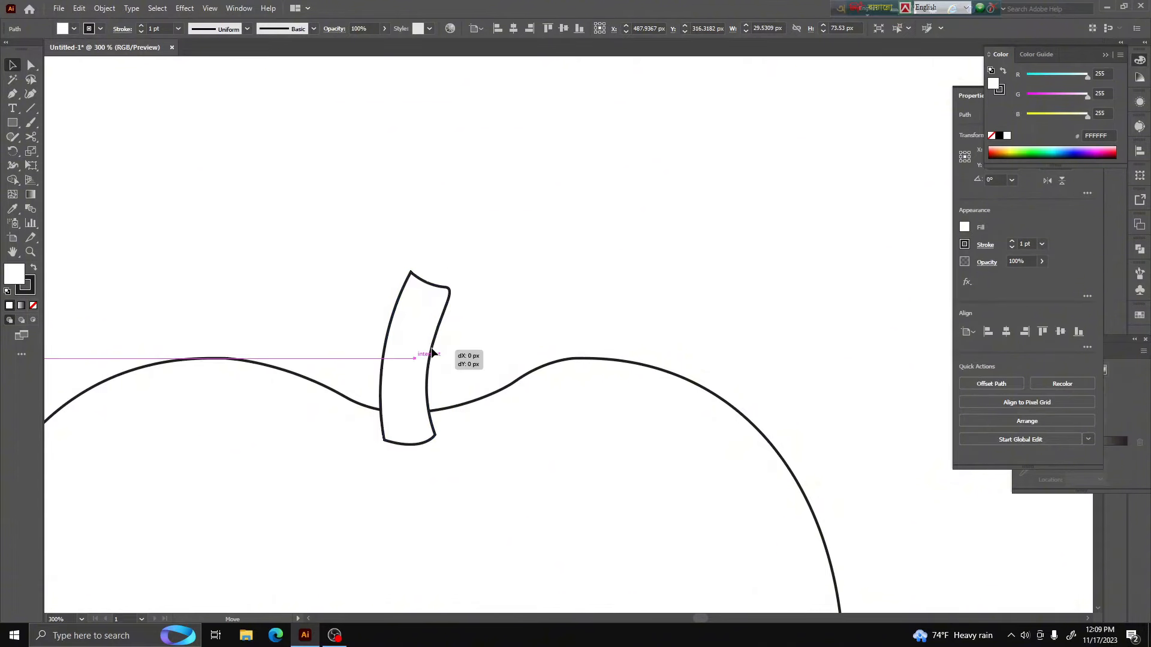
pyautogui.click(127, 227)
# Draw a thin, tapering leaf stalk about 73 px wide with the Pen tool, curving down to the right from the stem
pyautogui.press('p')
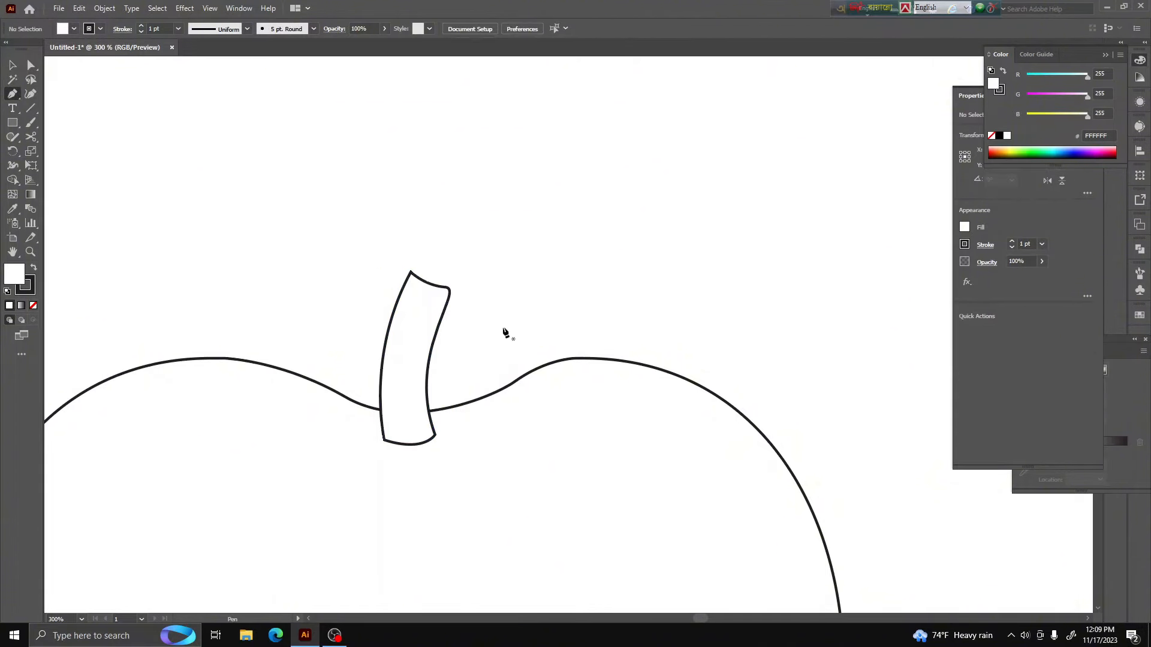
pyautogui.click(442, 329)
pyautogui.moveTo(474, 339); pyautogui.dragTo(483, 342)
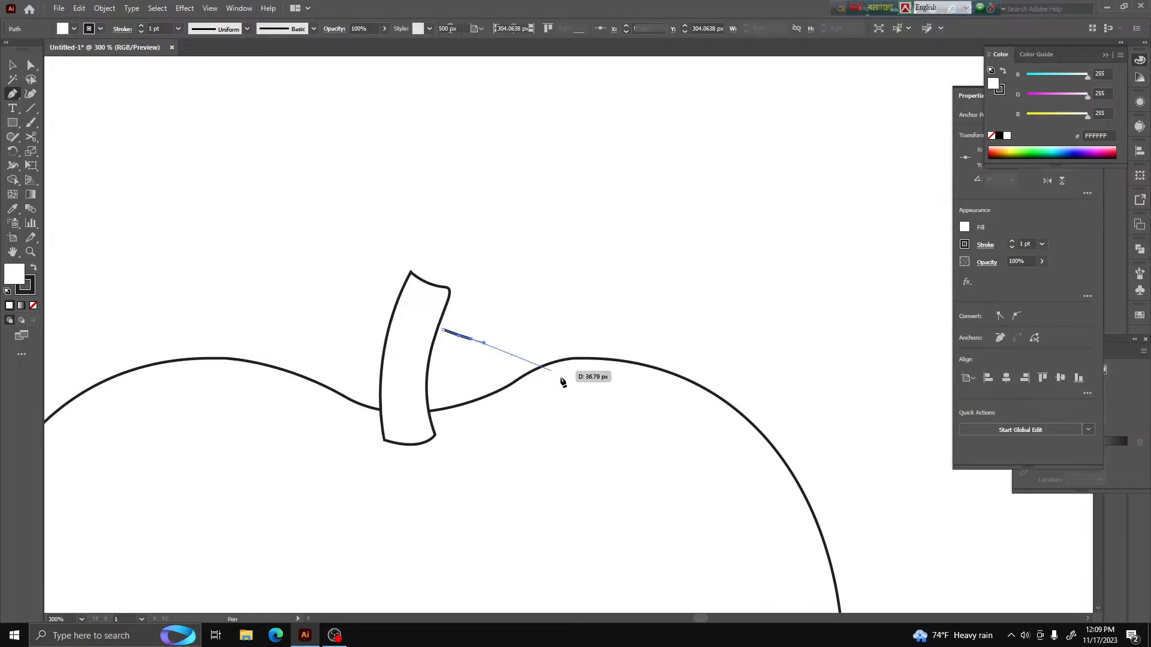
pyautogui.moveTo(607, 405); pyautogui.dragTo(630, 457)
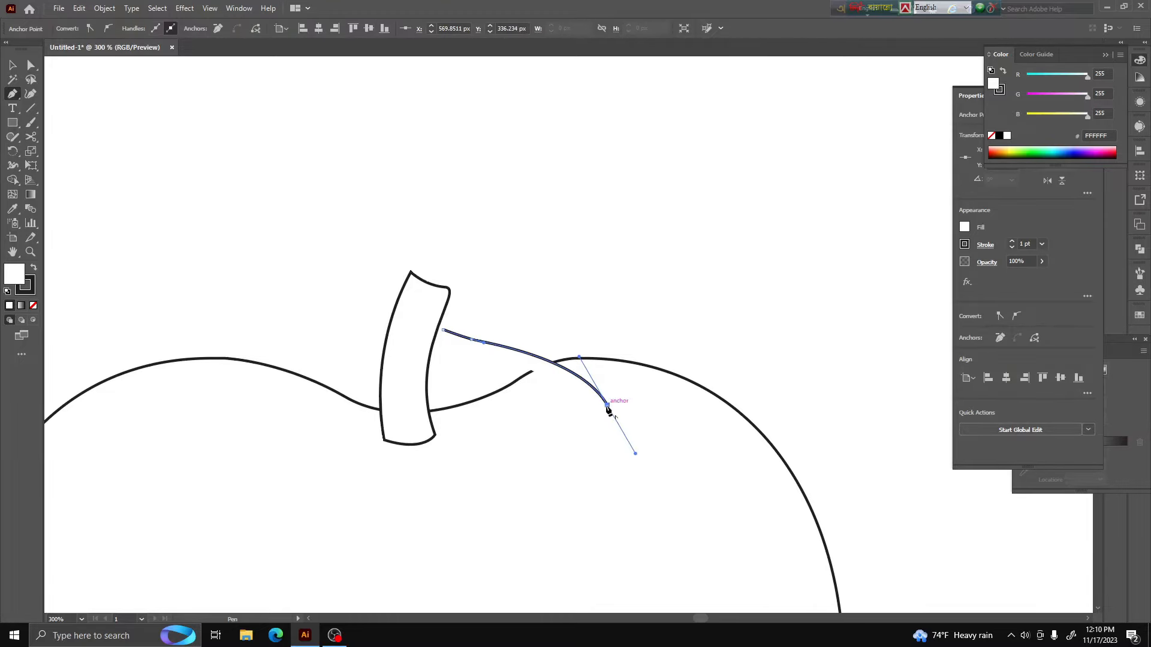
pyautogui.click(608, 405)
pyautogui.moveTo(493, 358); pyautogui.dragTo(413, 346)
pyautogui.click(443, 330)
# Draw a closed, rounded leaf shape with a pointed lower-right tip over the leaf stalk using the Pen tool
pyautogui.click(471, 329)
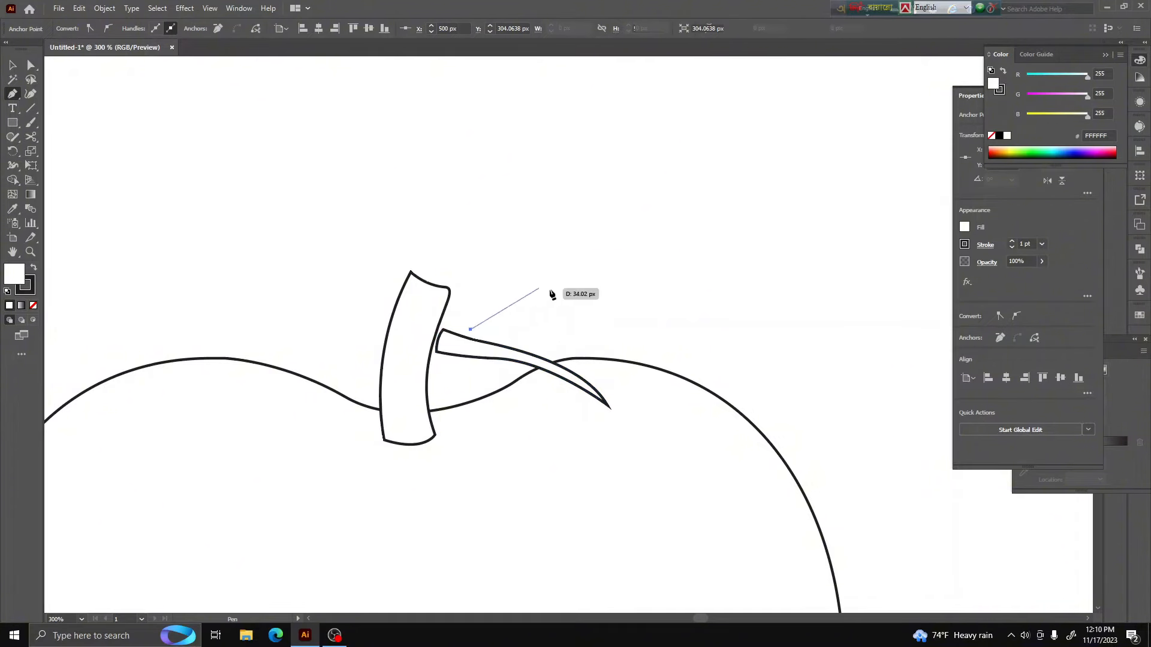
pyautogui.moveTo(550, 293); pyautogui.dragTo(615, 295)
pyautogui.moveTo(634, 421); pyautogui.dragTo(629, 457)
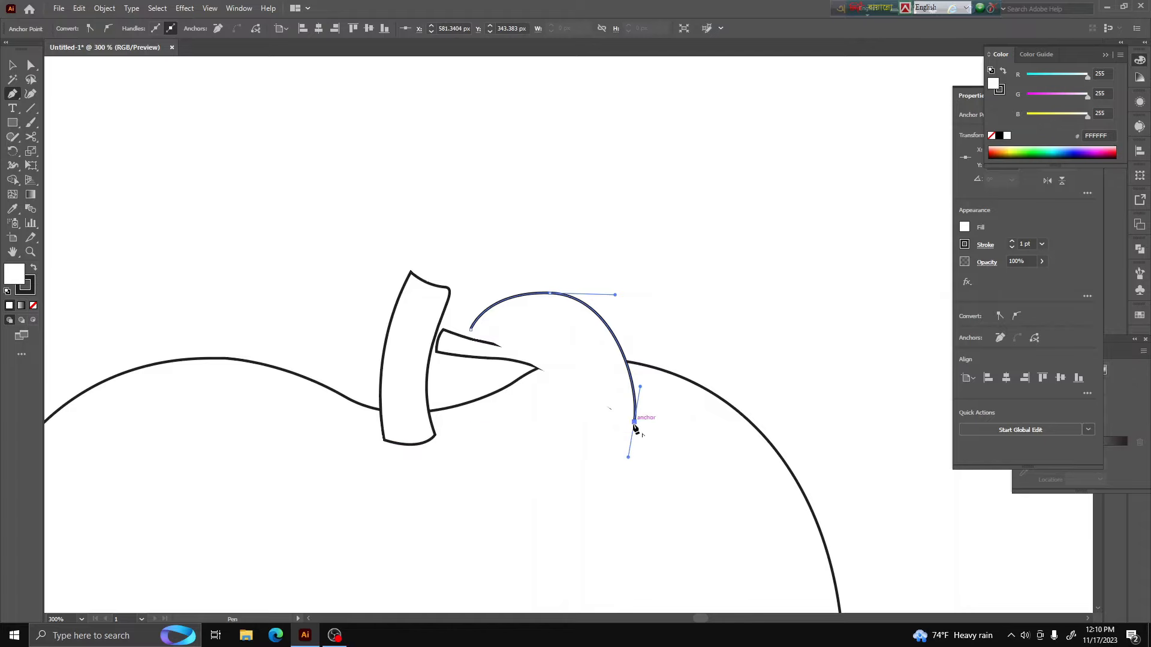
pyautogui.moveTo(534, 430); pyautogui.dragTo(571, 443)
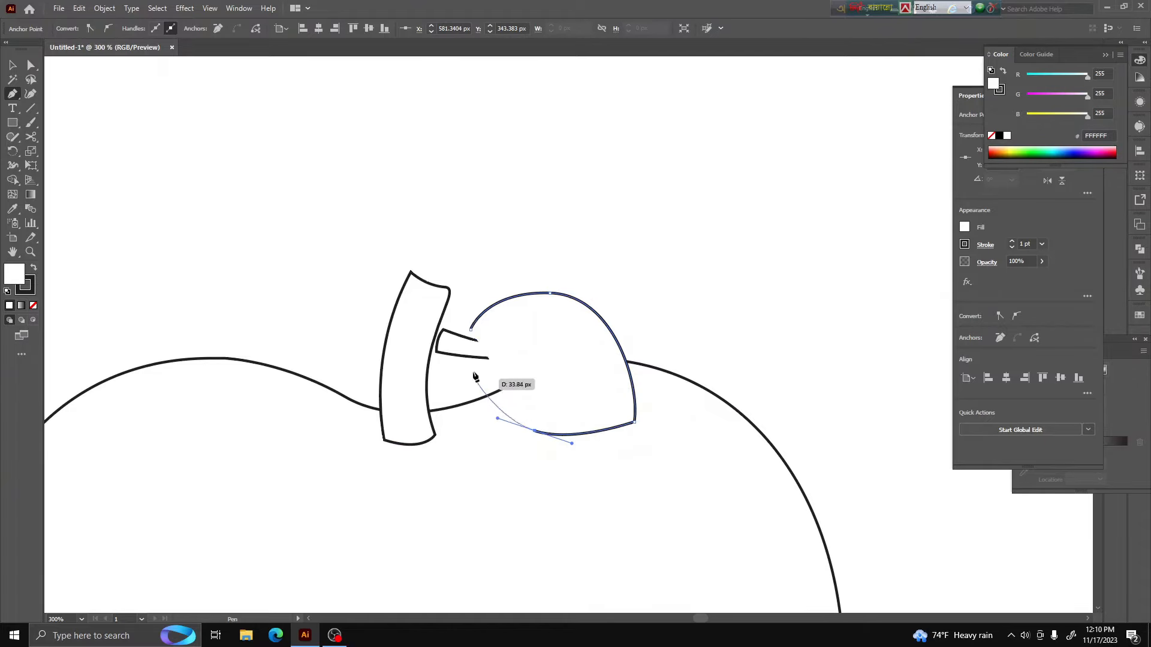
pyautogui.moveTo(471, 330); pyautogui.dragTo(501, 258)
pyautogui.click(12, 65)
pyautogui.click(300, 228)
# Reshape the leaf's lower and upper curves by adjusting the direction handles of its bottom and top anchor points
pyautogui.scroll(-3, 497, 397)
pyautogui.scroll(2, 519, 399)
pyautogui.click(31, 65)
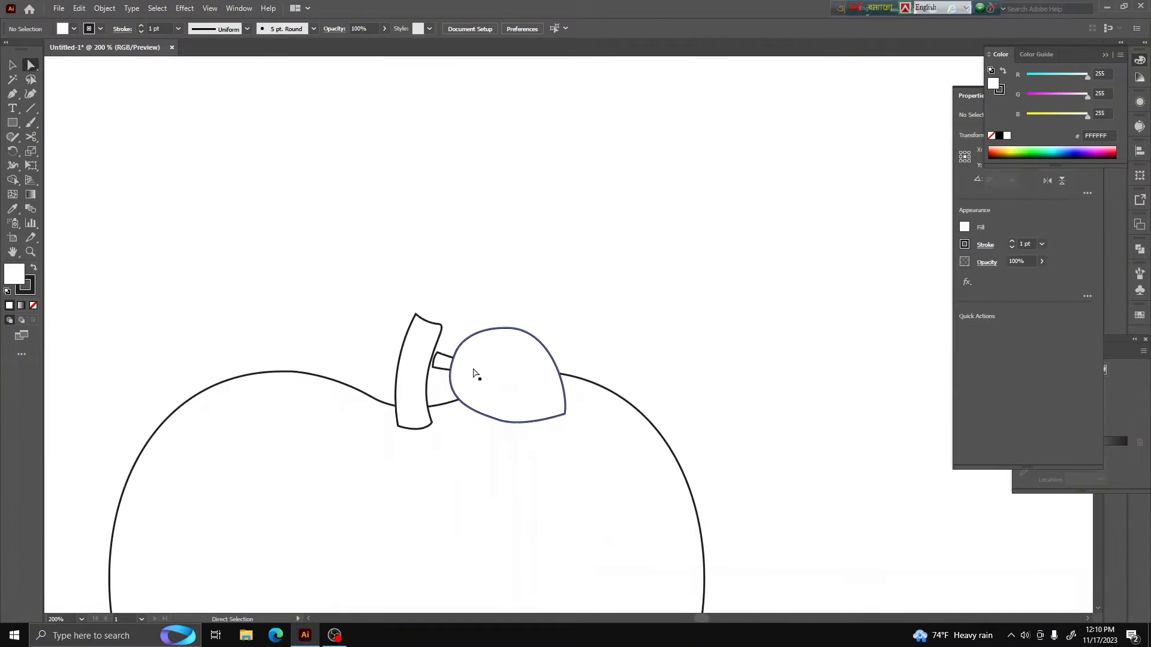
pyautogui.scroll(2, 456, 370)
pyautogui.moveTo(455, 333); pyautogui.dragTo(456, 340)
pyautogui.moveTo(540, 467); pyautogui.dragTo(619, 508)
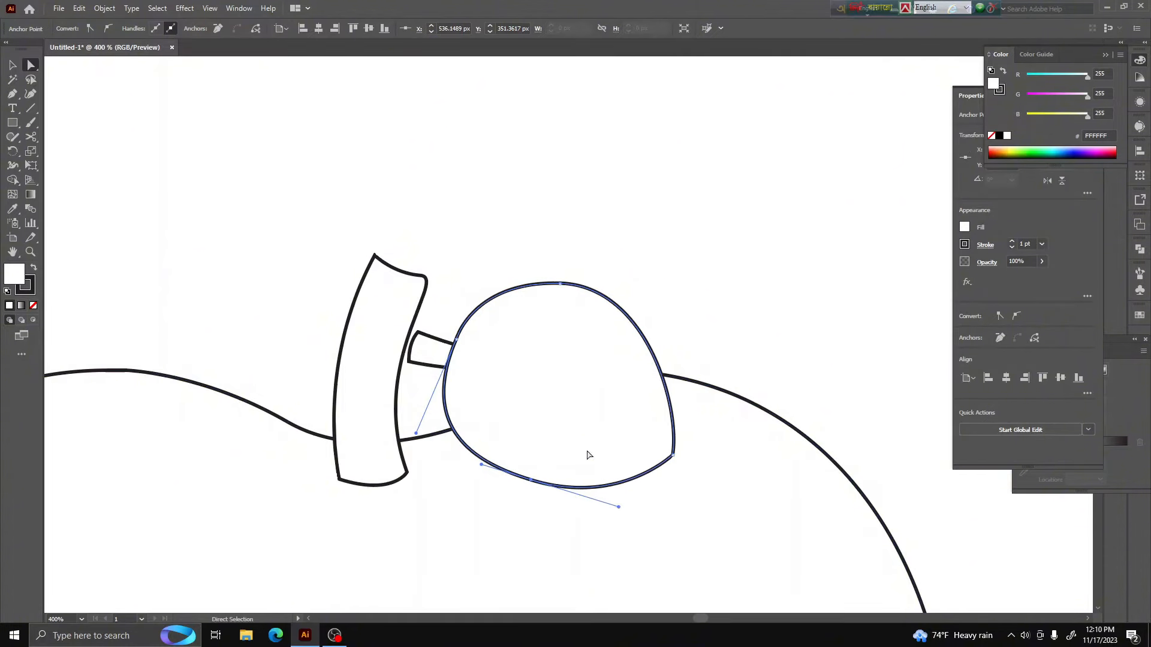
pyautogui.click(560, 284)
pyautogui.moveTo(473, 281); pyautogui.dragTo(485, 267)
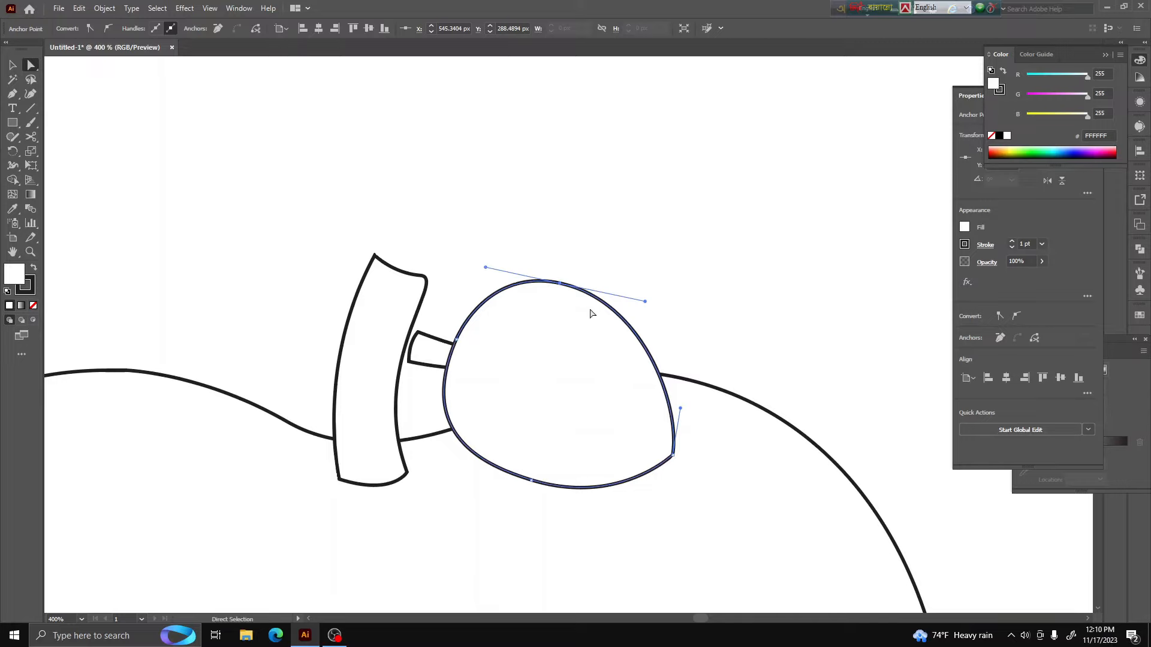
# Pull the leaf's left anchor point inward to form a notch at the stalk and refine the lower curve's handle
pyautogui.moveTo(457, 341); pyautogui.dragTo(480, 354)
pyautogui.moveTo(441, 449); pyautogui.dragTo(409, 439)
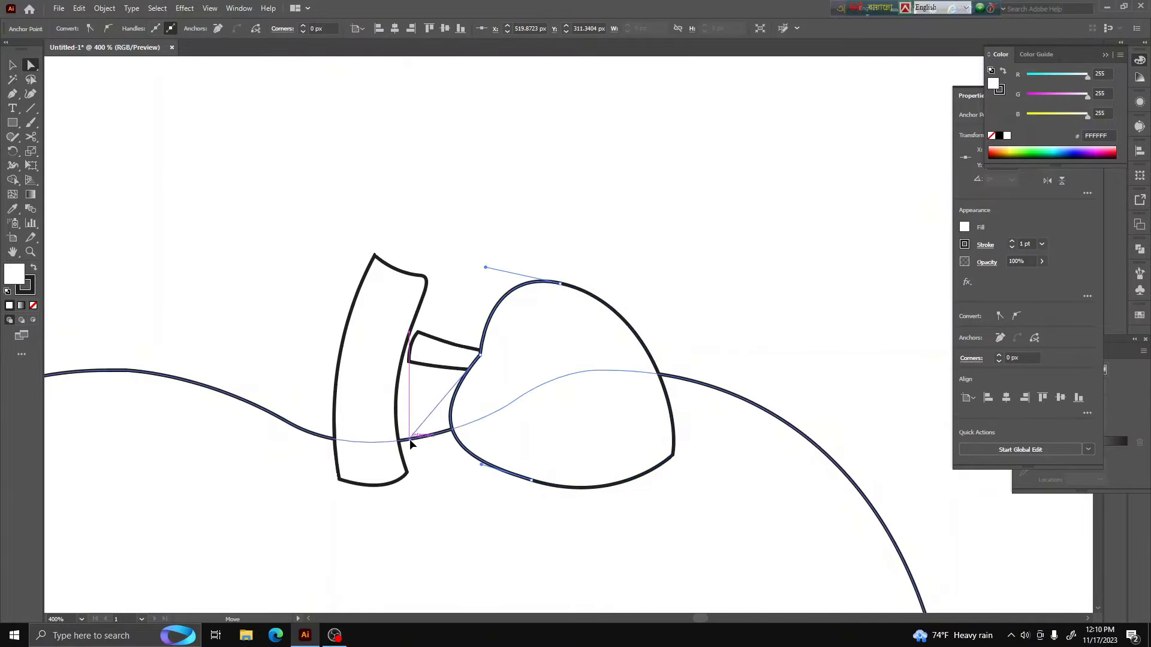
pyautogui.click(531, 482)
pyautogui.moveTo(618, 507); pyautogui.dragTo(622, 498)
pyautogui.click(707, 271)
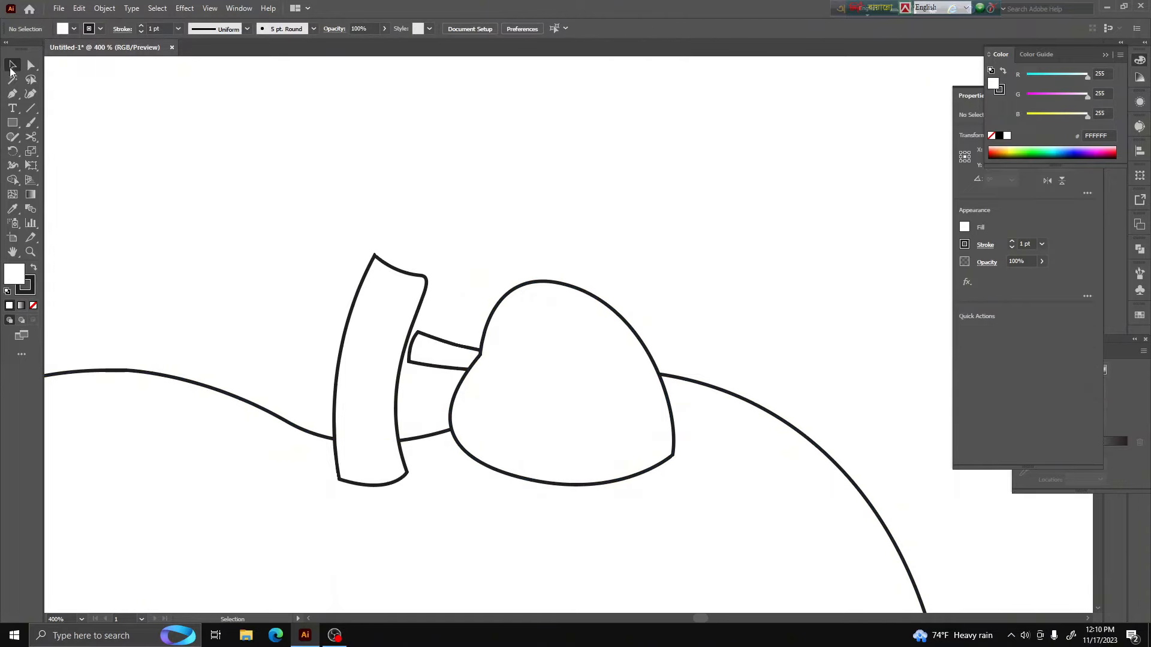
# Bring the leaf stalk to the front so it lies over the leaf
pyautogui.click(12, 65)
pyautogui.click(503, 350)
pyautogui.hotkey('ctrl', '-')
pyautogui.hotkey('ctrl', '-')
pyautogui.hotkey('ctrl', '-')
pyautogui.click(568, 328)
pyautogui.rightClick(519, 332)
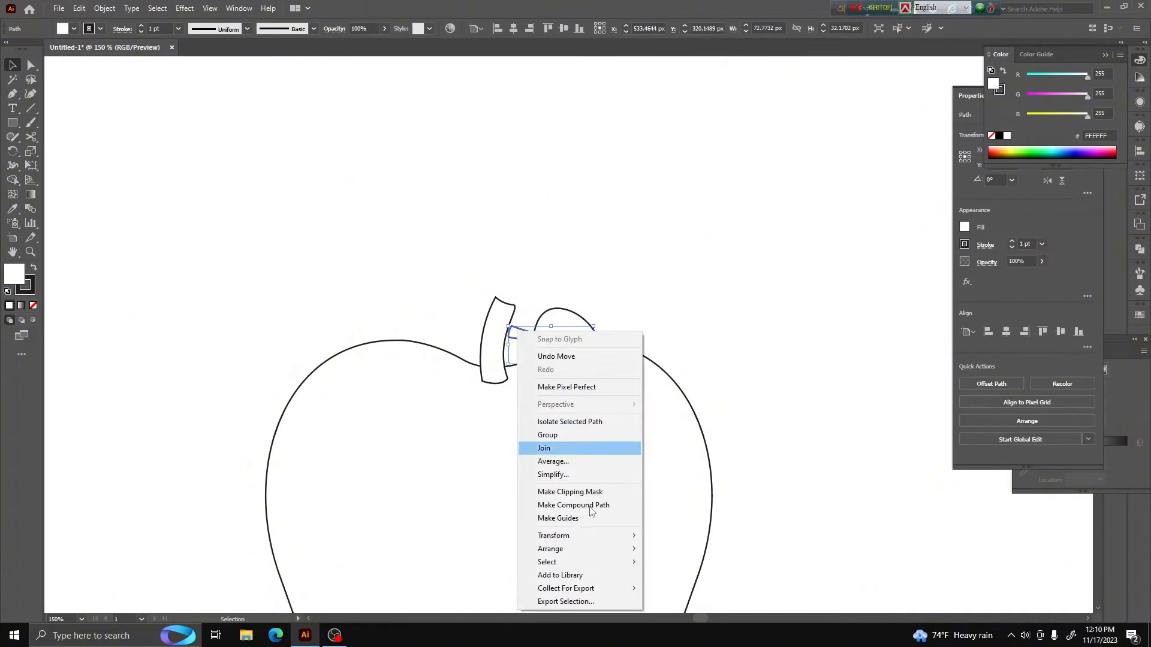
pyautogui.moveTo(588, 549)
pyautogui.click(678, 550)
pyautogui.hotkey('ctrl', '+')
pyautogui.hotkey('ctrl', '+')
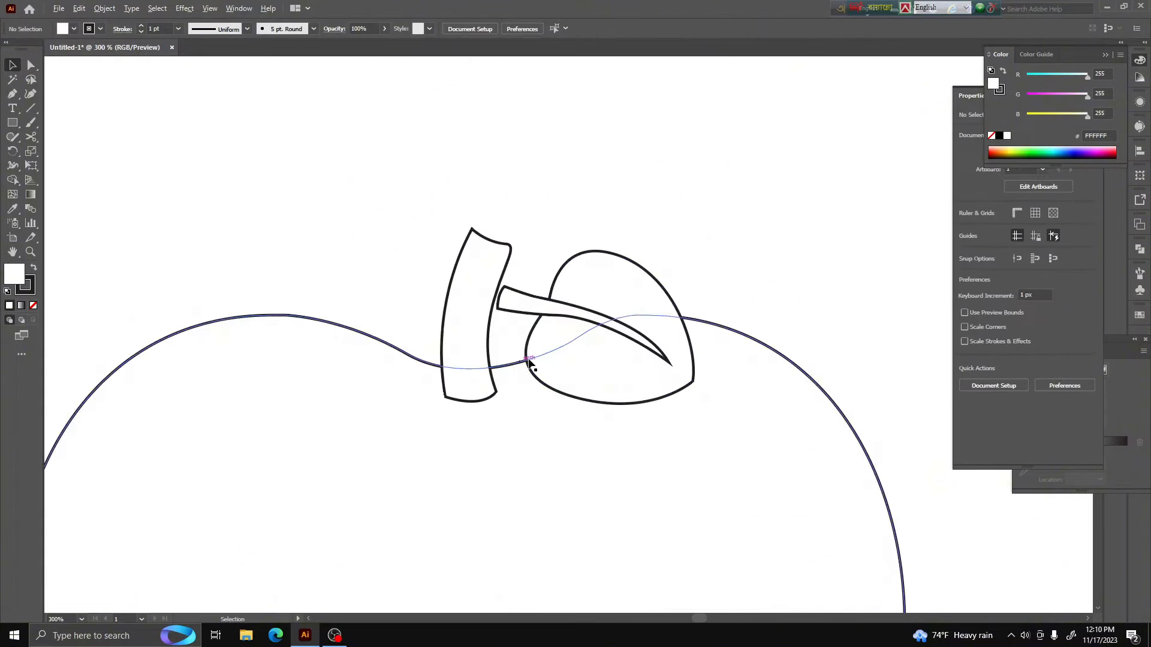
# Shift the leaf slightly left, closer to the stem
pyautogui.click(553, 313)
pyautogui.moveTo(553, 312); pyautogui.dragTo(545, 313)
pyautogui.click(698, 176)
# Scale the apple body down to about 338 px wide and 312 px high
pyautogui.scroll(-5, 392, 364)
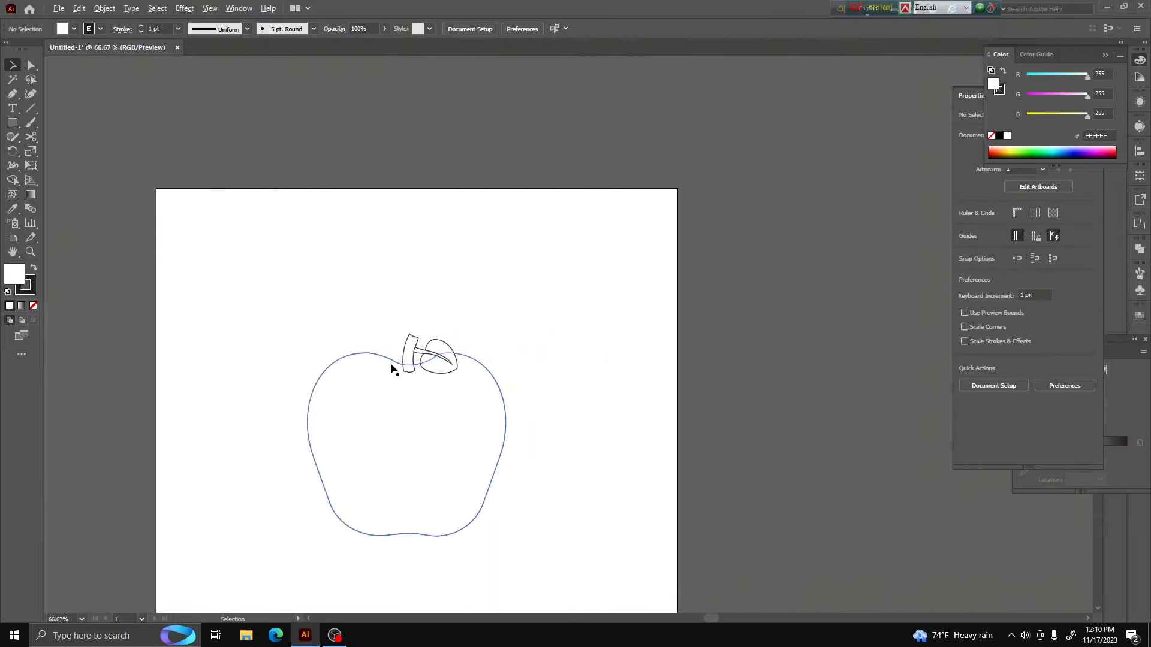
pyautogui.scroll(1, 446, 451)
pyautogui.scroll(-1, 477, 469)
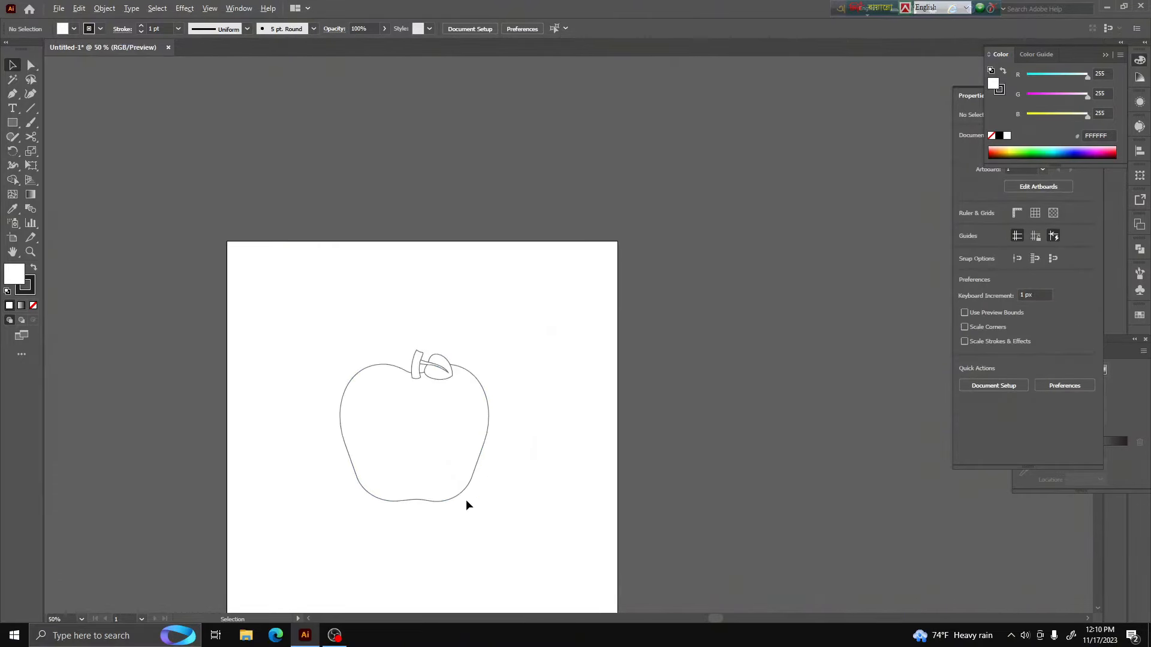
pyautogui.scroll(2, 465, 501)
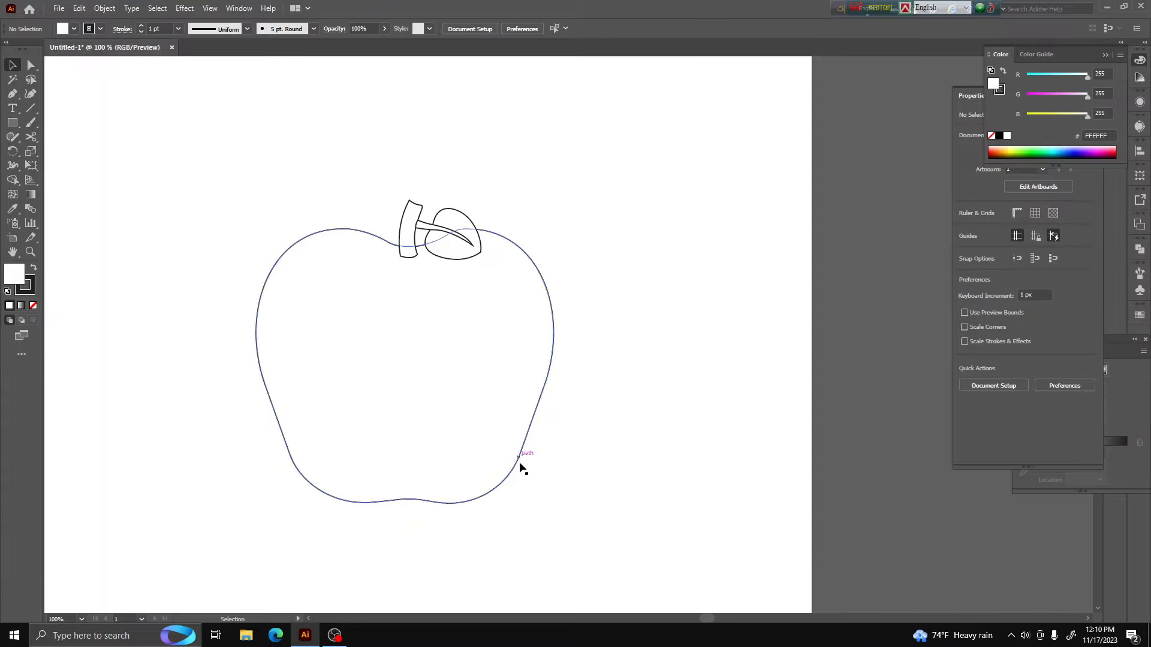
pyautogui.click(457, 505)
pyautogui.moveTo(552, 503); pyautogui.dragTo(491, 460)
pyautogui.click(614, 431)
# Add gradient mesh points to the apple body at its right middle, upper left and lower left with the Mesh tool
pyautogui.scroll(-2, 516, 517)
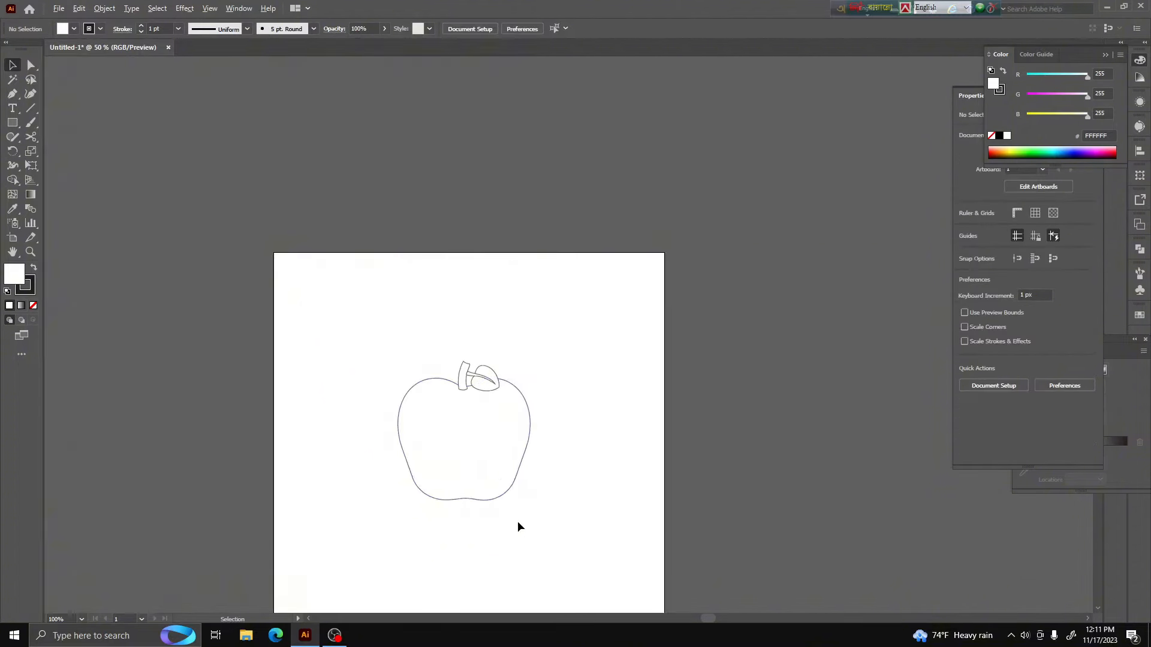
pyautogui.scroll(2, 508, 471)
pyautogui.click(512, 507)
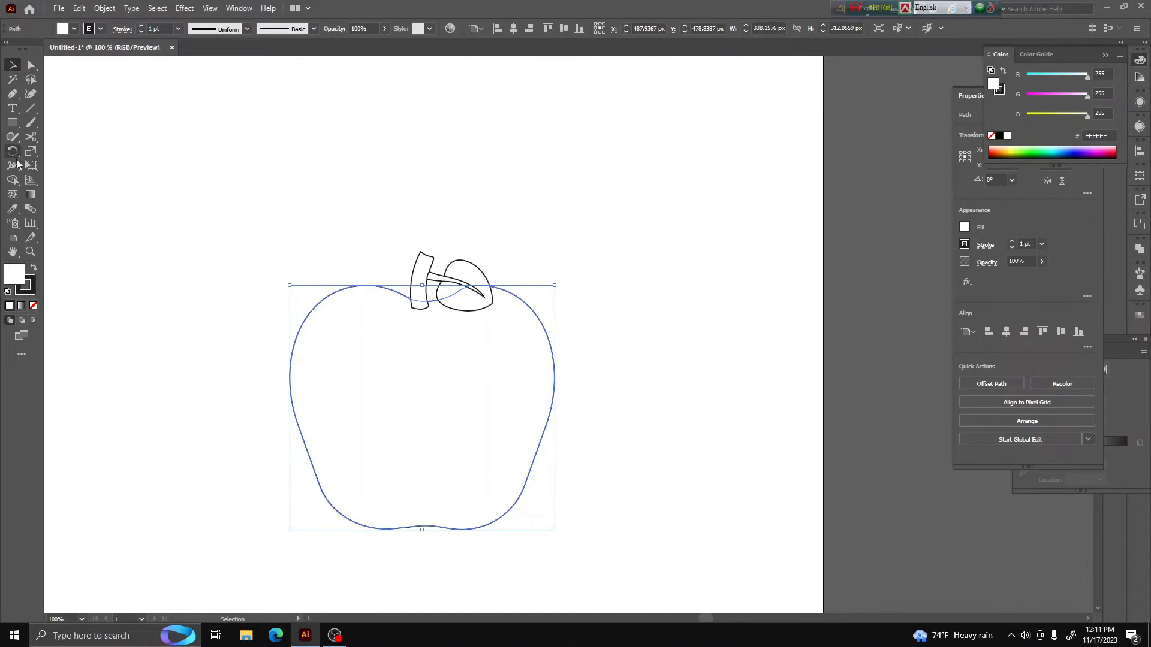
pyautogui.click(16, 195)
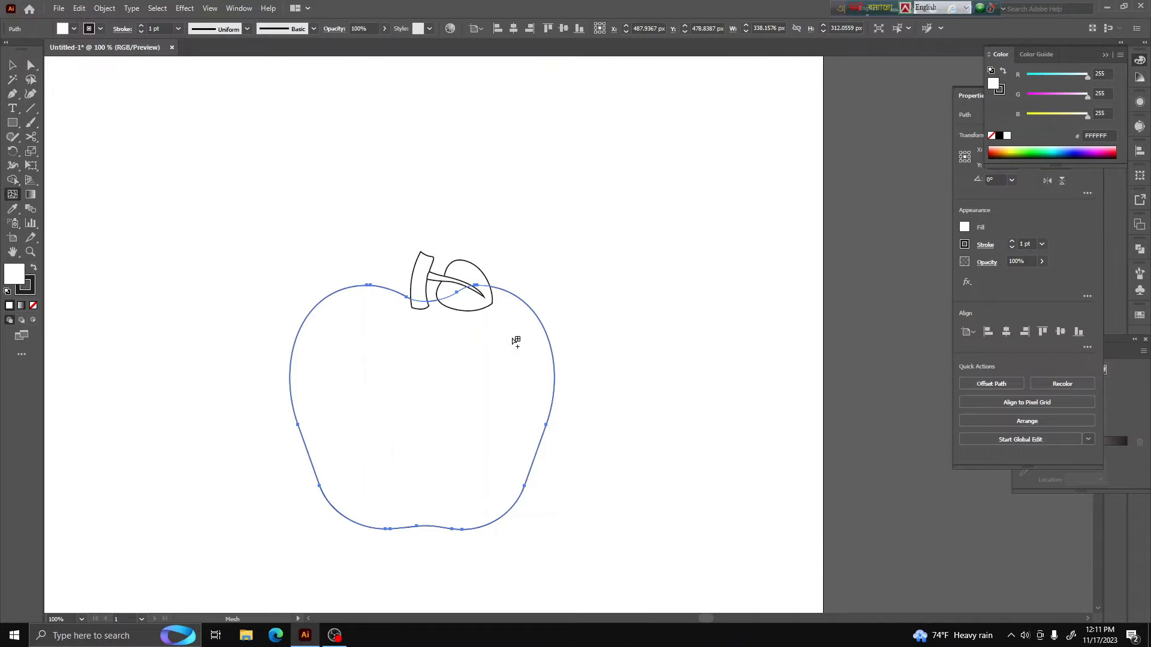
pyautogui.click(523, 380)
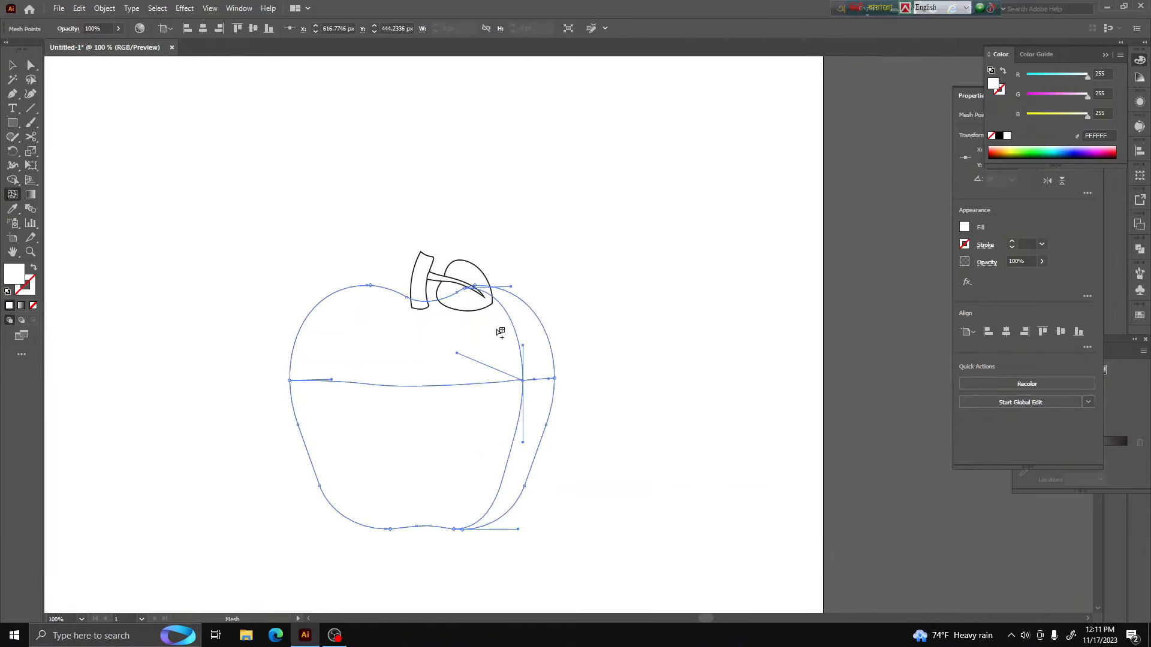
pyautogui.click(390, 345)
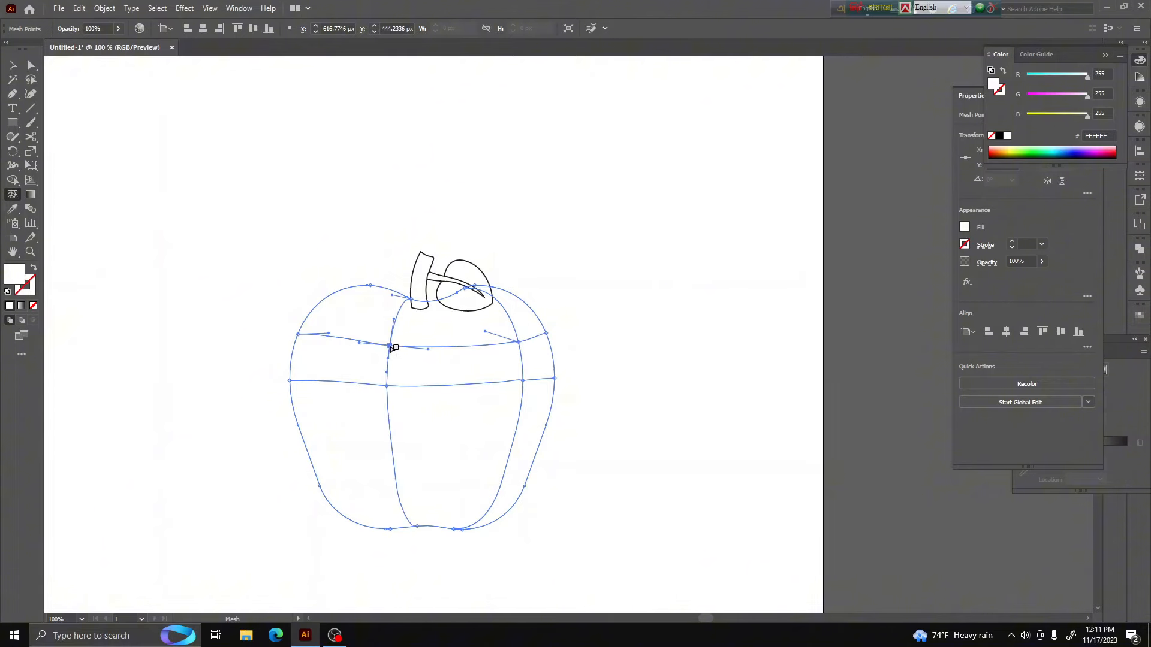
pyautogui.click(383, 473)
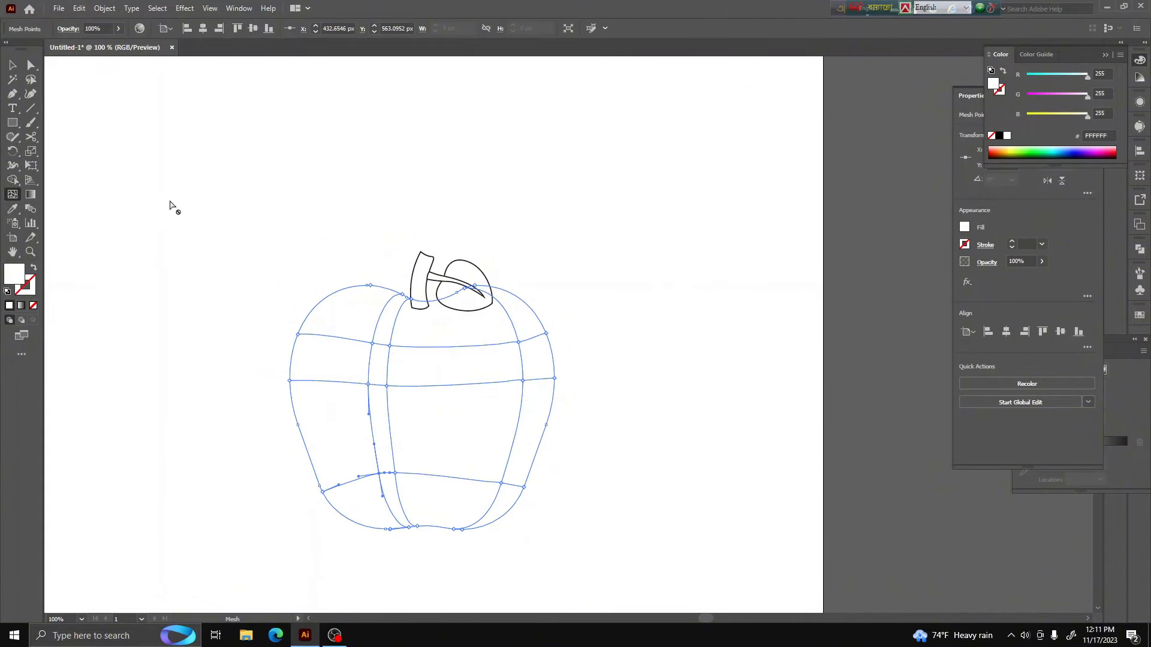
# Move the apple's upper-right mesh point slightly left and color it light yellow (#FAFF8B)
pyautogui.click(31, 64)
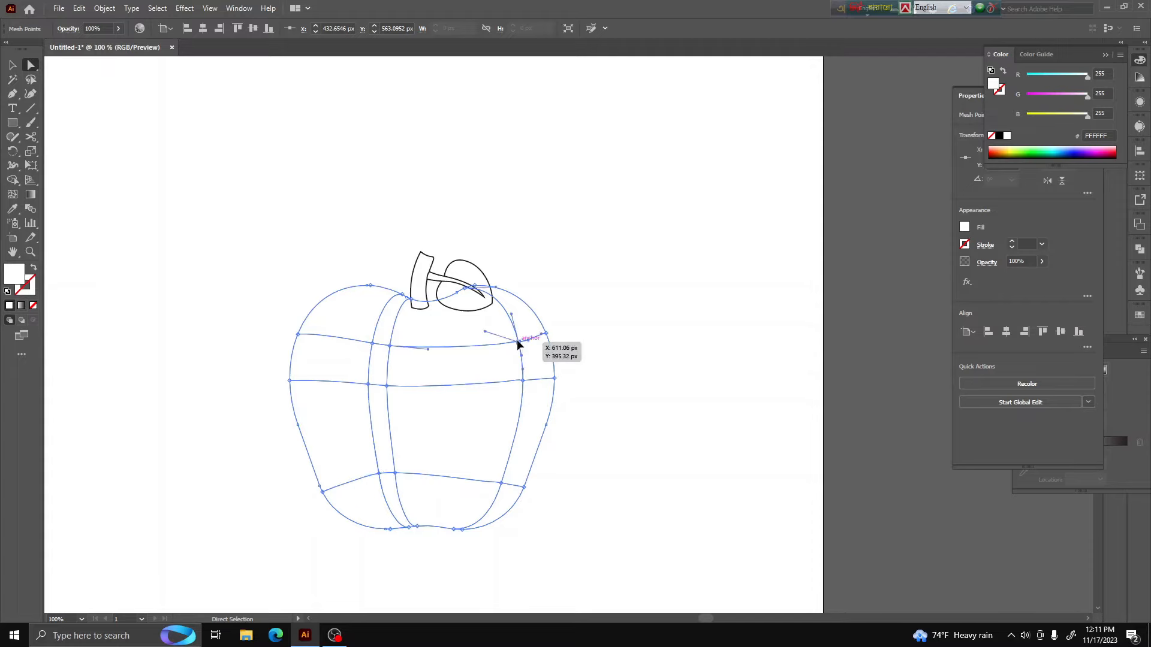
pyautogui.moveTo(519, 341); pyautogui.dragTo(507, 343)
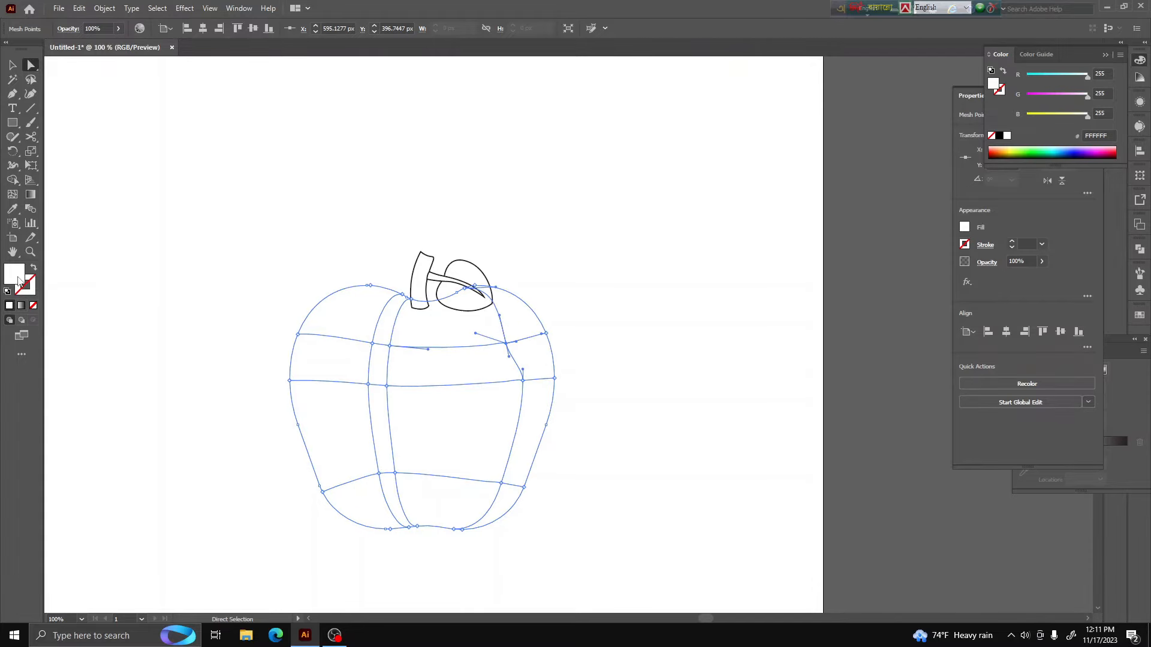
pyautogui.click(1012, 153)
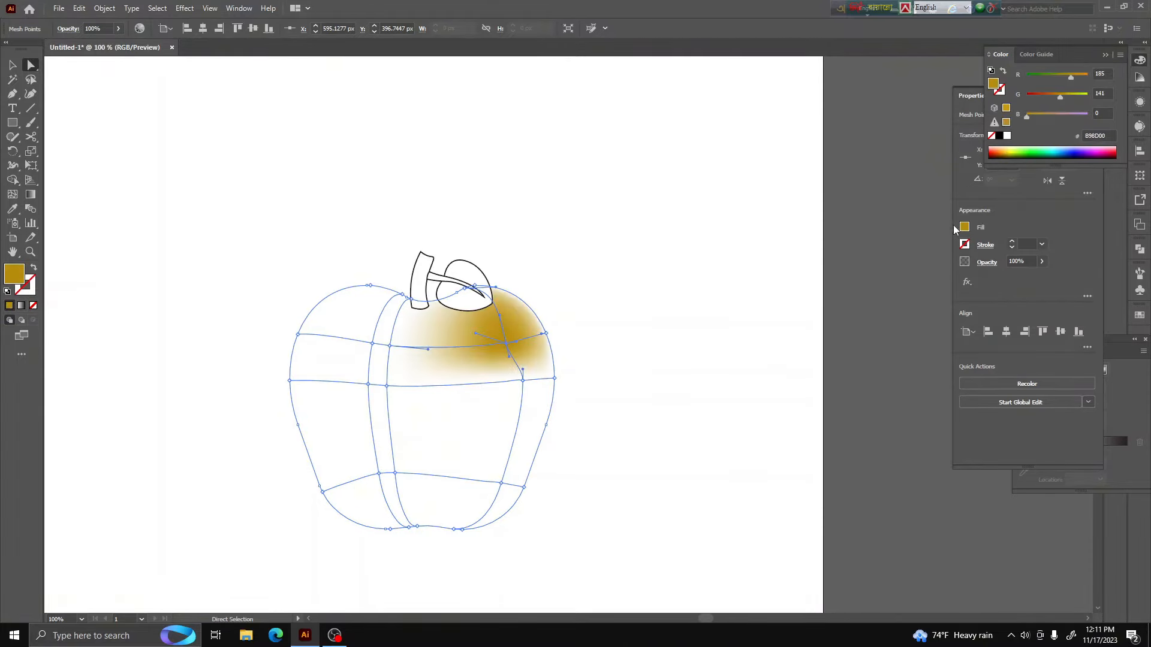
pyautogui.click(1012, 147)
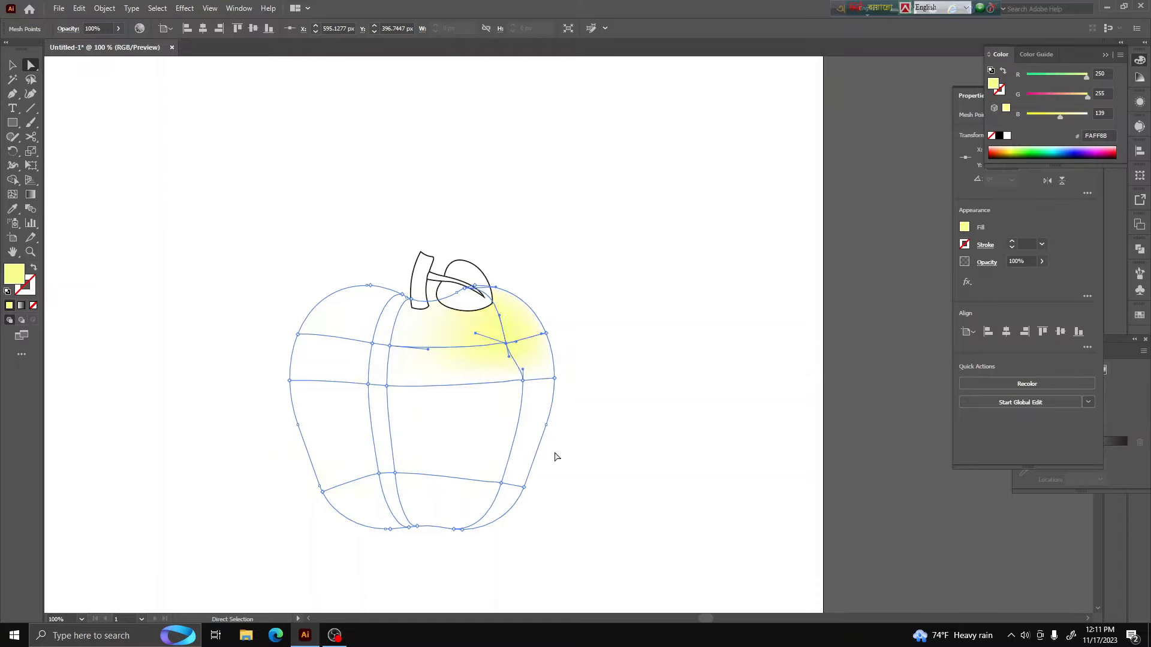
# Select the mesh points along the apple's lower part and color them red (R 255, G 0, B 21)
pyautogui.moveTo(453, 564); pyautogui.dragTo(300, 453)
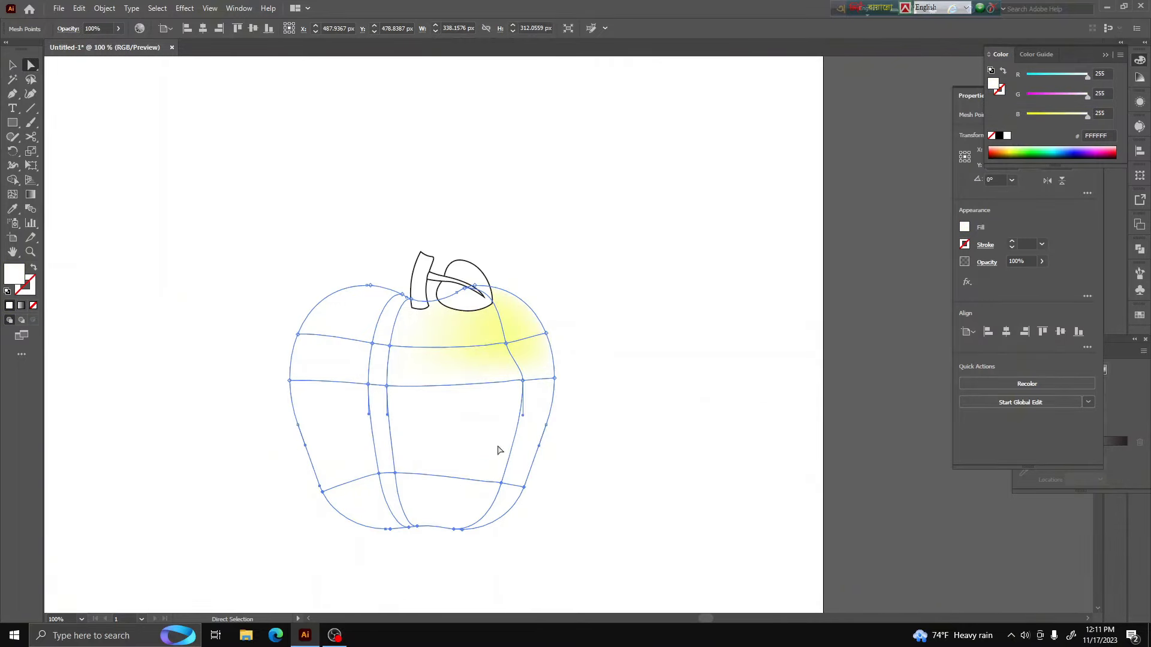
pyautogui.click(999, 156)
pyautogui.click(994, 155)
pyautogui.moveTo(1065, 77); pyautogui.dragTo(1027, 96)
pyautogui.click(1045, 116)
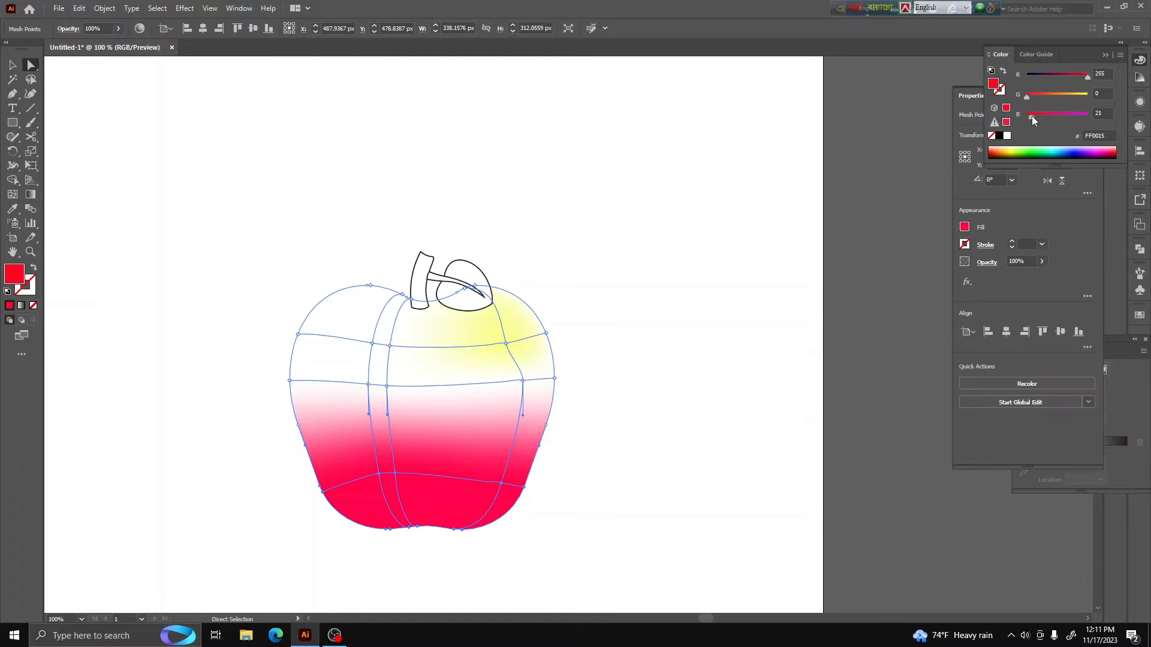
# Color the apple's bottom mesh points deep red (R 181, G 0, B 50) and make the mesh row just above slightly brighter red
pyautogui.moveTo(1028, 97); pyautogui.dragTo(1034, 96)
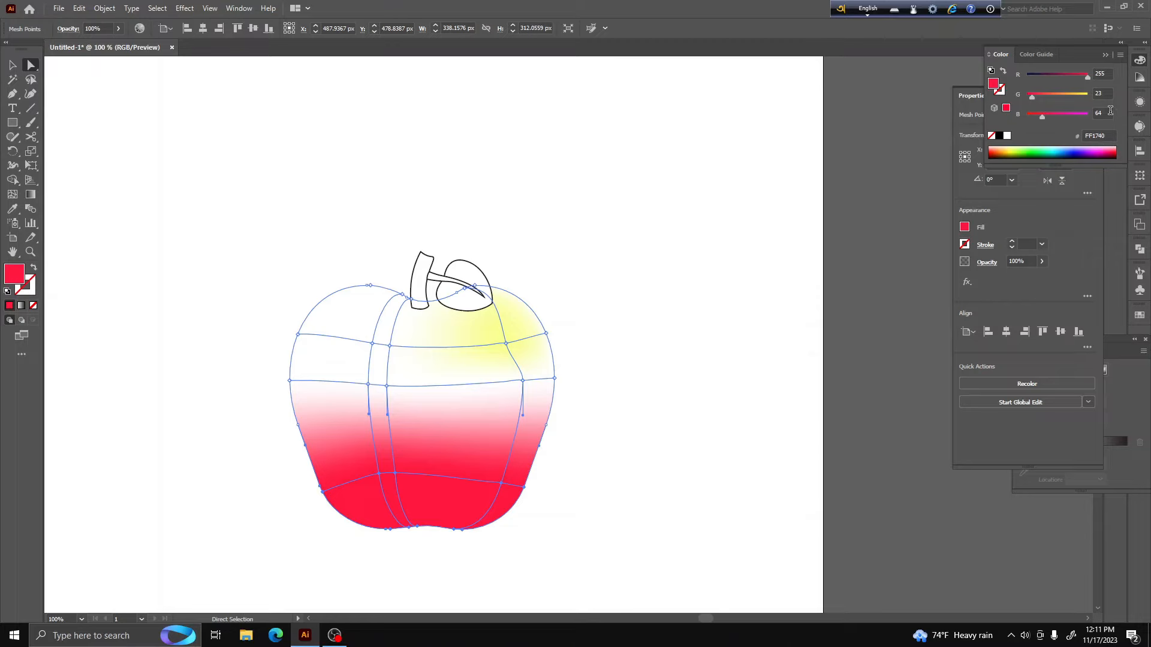
pyautogui.click(1077, 76)
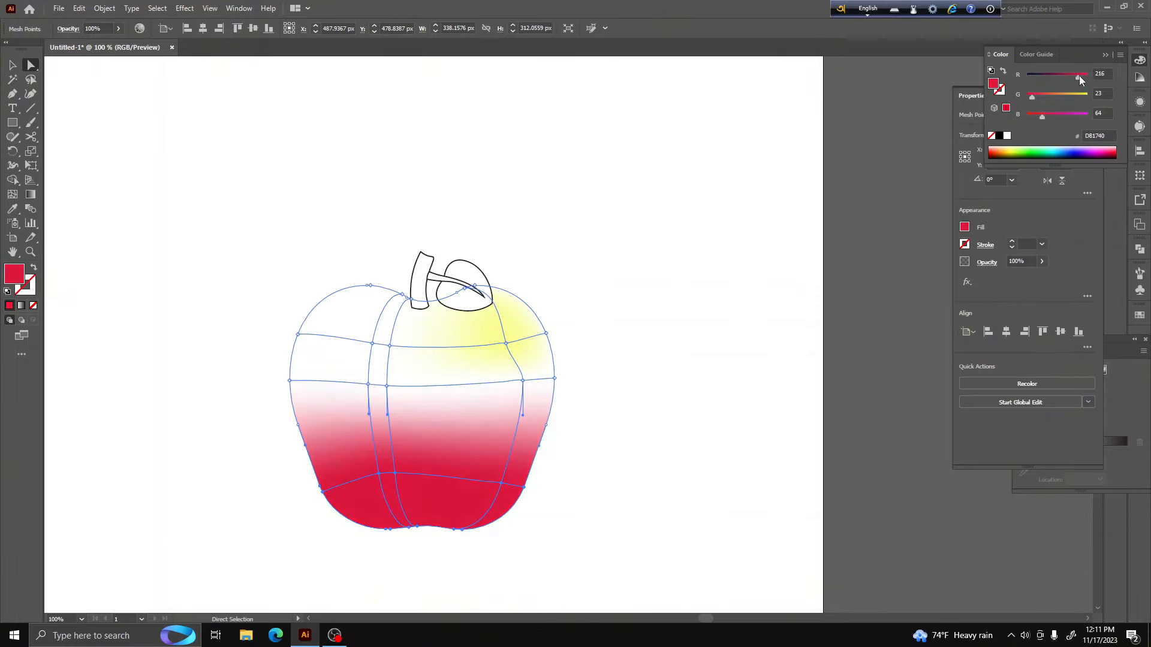
pyautogui.moveTo(1031, 96); pyautogui.dragTo(1024, 96)
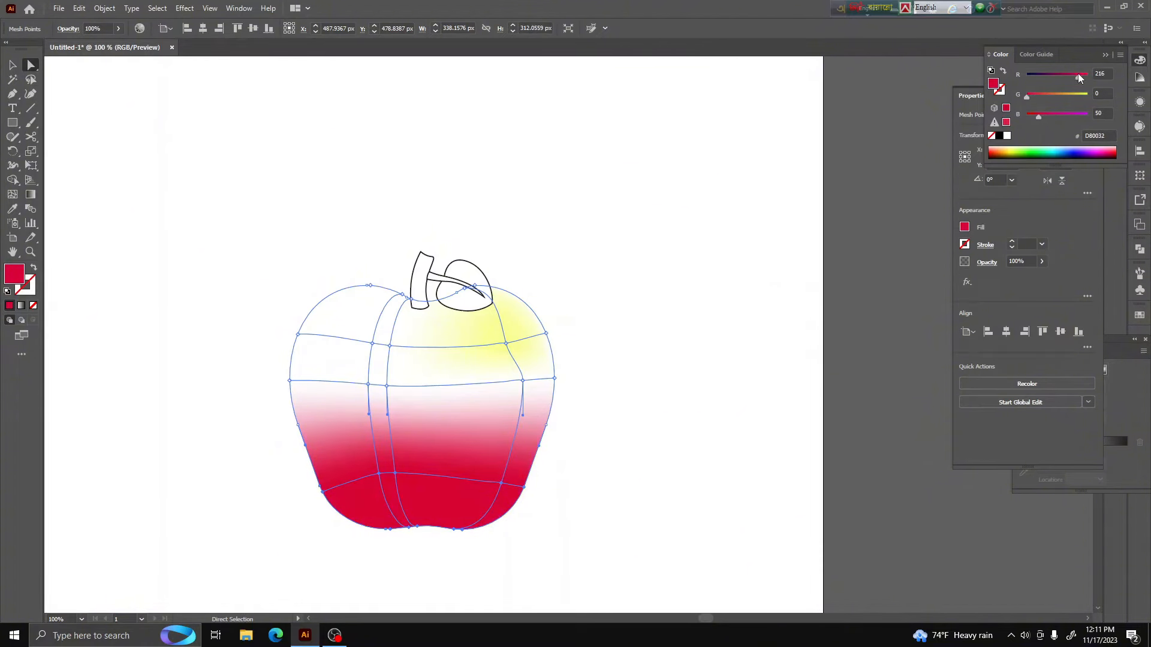
pyautogui.moveTo(1078, 74); pyautogui.dragTo(1070, 77)
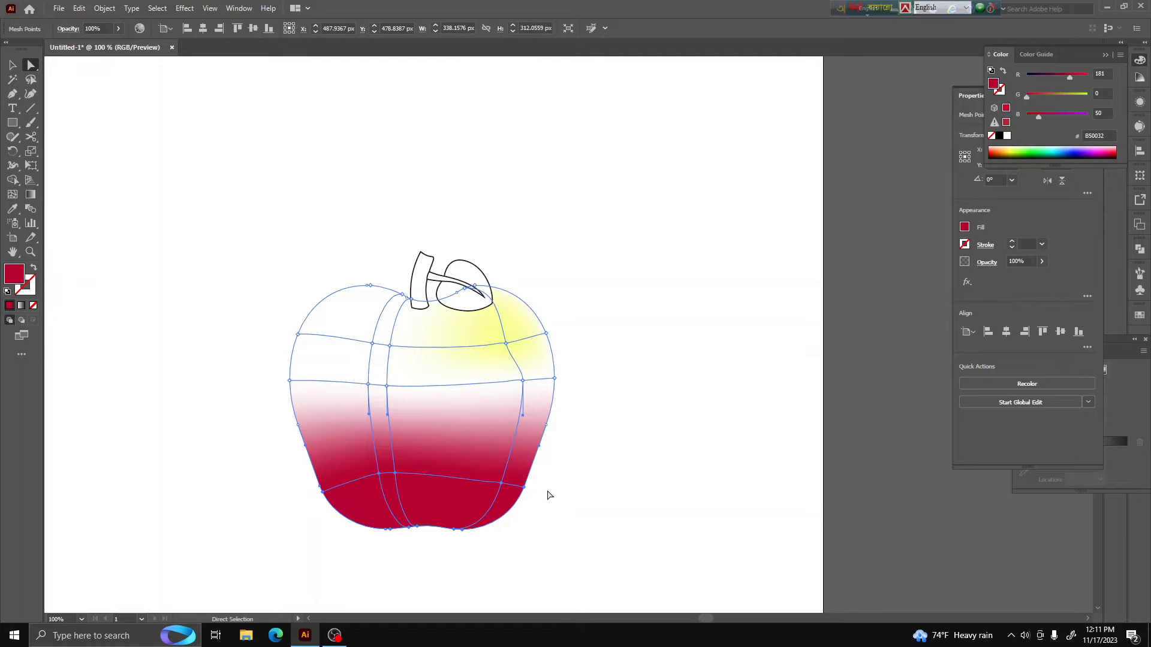
pyautogui.moveTo(557, 501); pyautogui.dragTo(304, 467)
pyautogui.moveTo(1072, 76); pyautogui.dragTo(1080, 77)
# Select the mesh points across the apple's middle row and color them pinkish red with R 255 and G 54
pyautogui.moveTo(607, 407); pyautogui.dragTo(267, 378)
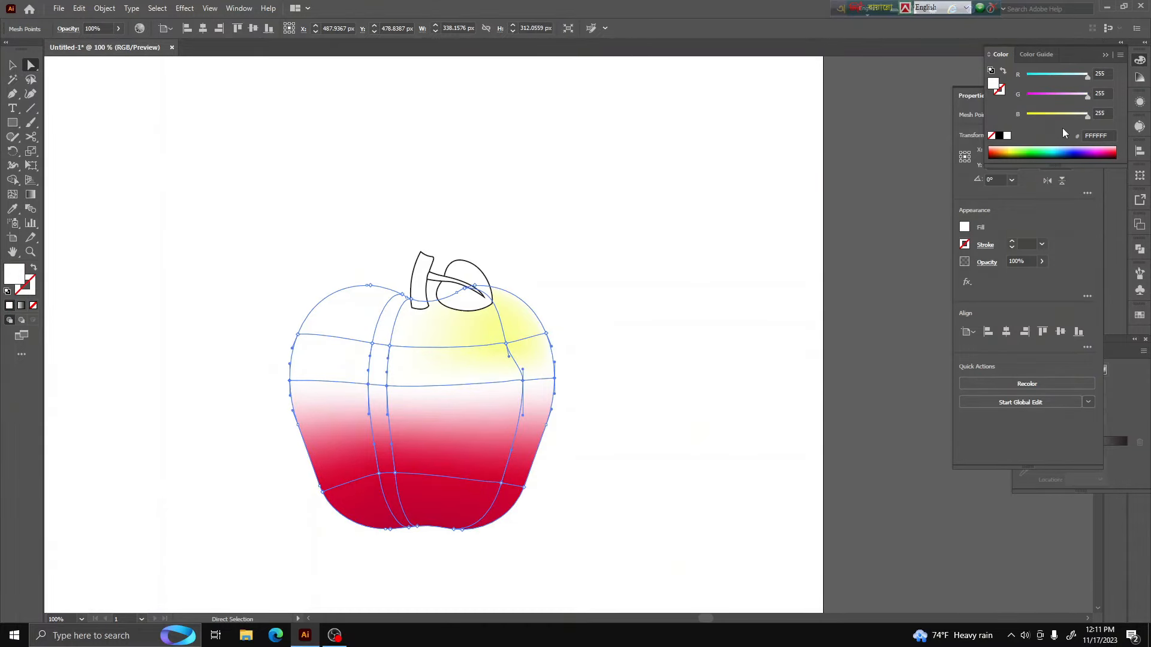
pyautogui.click(1111, 149)
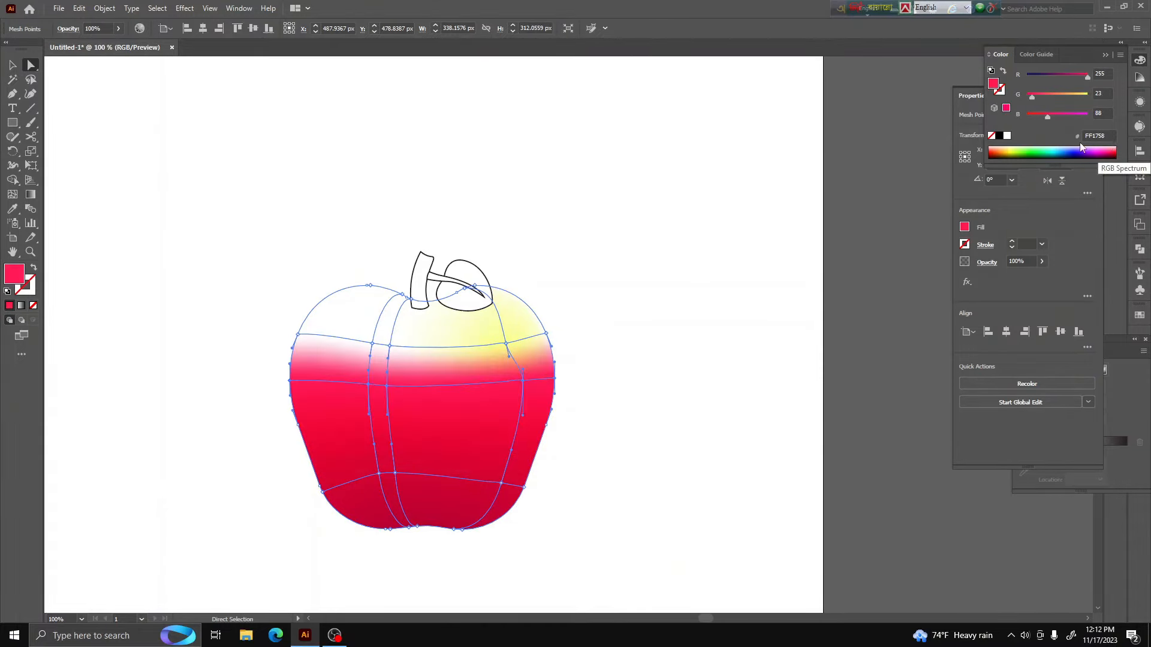
pyautogui.click(1039, 96)
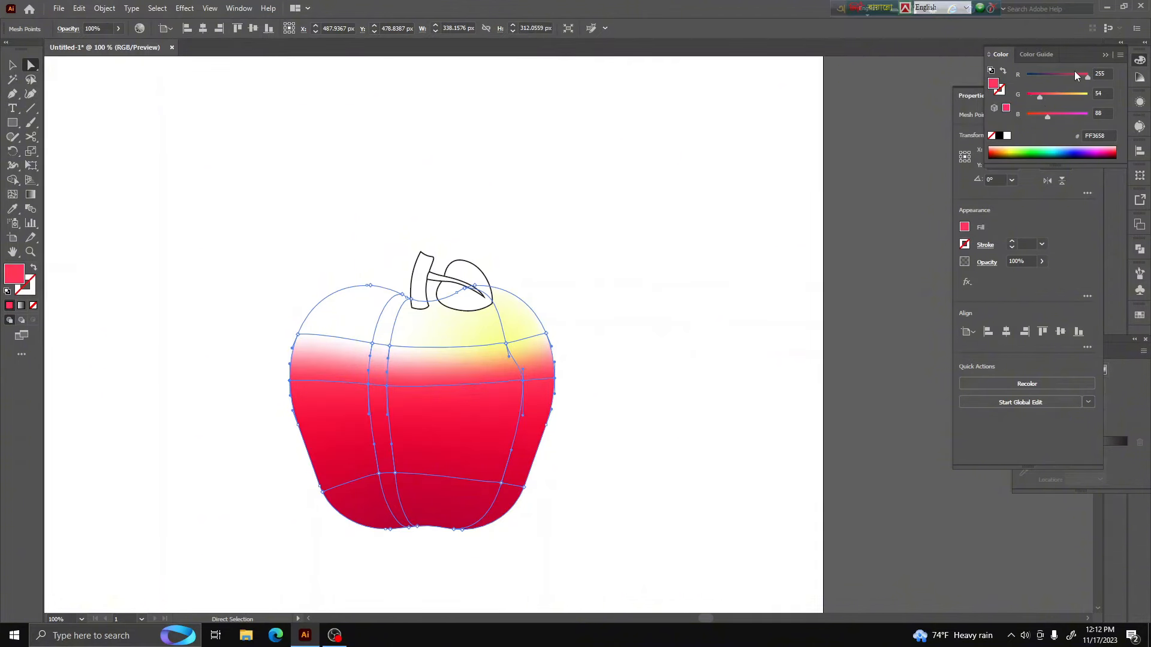
pyautogui.moveTo(1047, 118); pyautogui.dragTo(1051, 118)
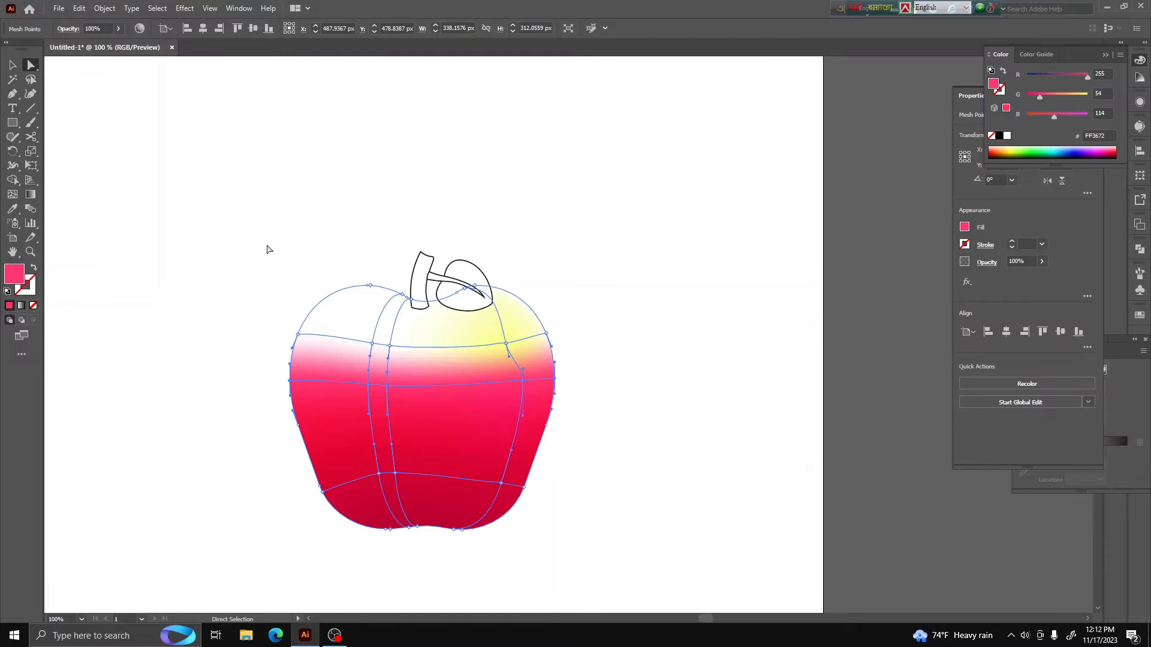
# Select the apple's upper-left mesh points, try several reds and color them coral red (#FF454A)
pyautogui.moveTo(268, 250); pyautogui.dragTo(405, 357)
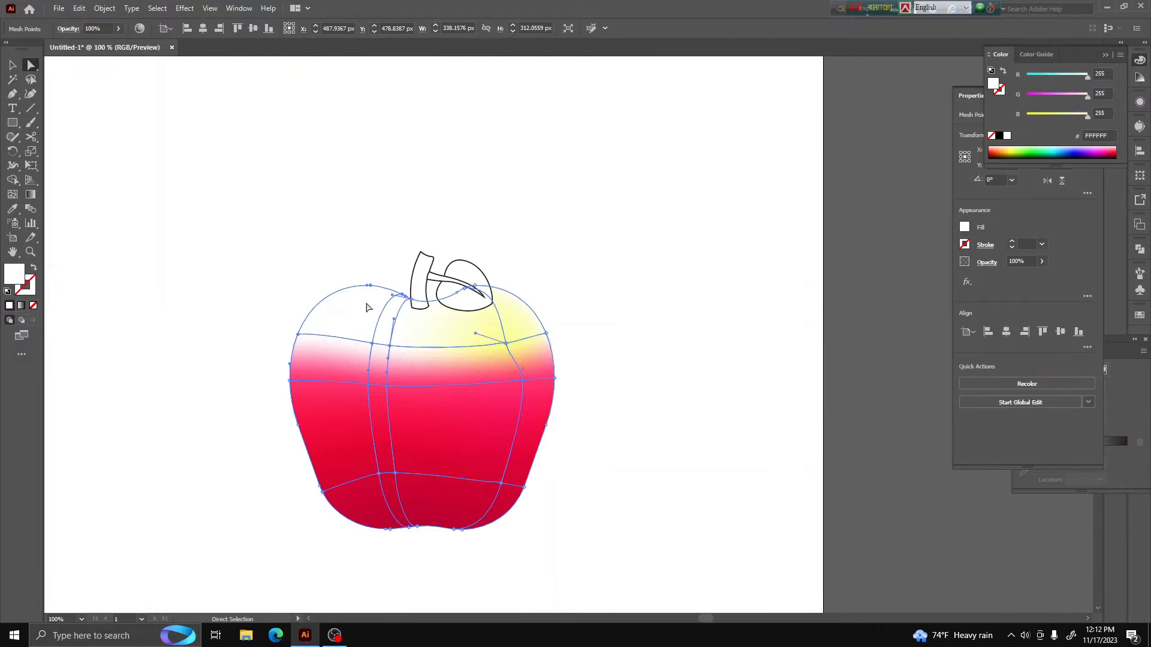
pyautogui.click(995, 148)
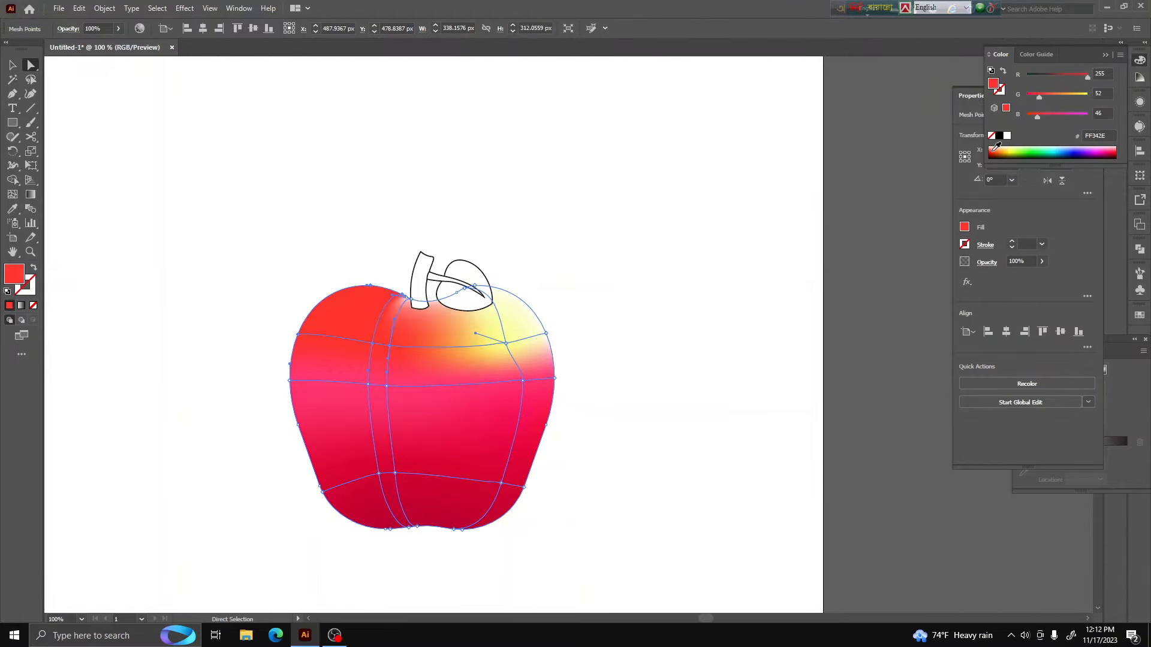
pyautogui.moveTo(1040, 103)
pyautogui.mouseDown()
pyautogui.moveTo(1032, 99)
pyautogui.moveTo(1031, 121)
pyautogui.mouseUp()
pyautogui.click(1108, 149)
pyautogui.click(1112, 156)
pyautogui.click(1107, 153)
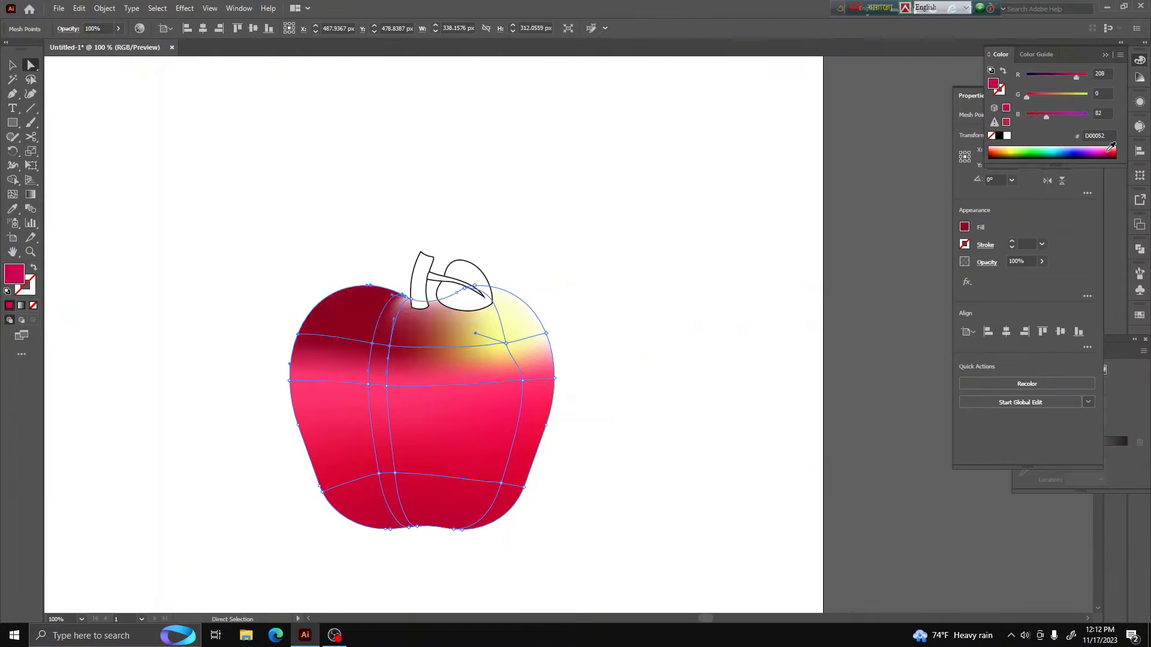
pyautogui.click(1110, 151)
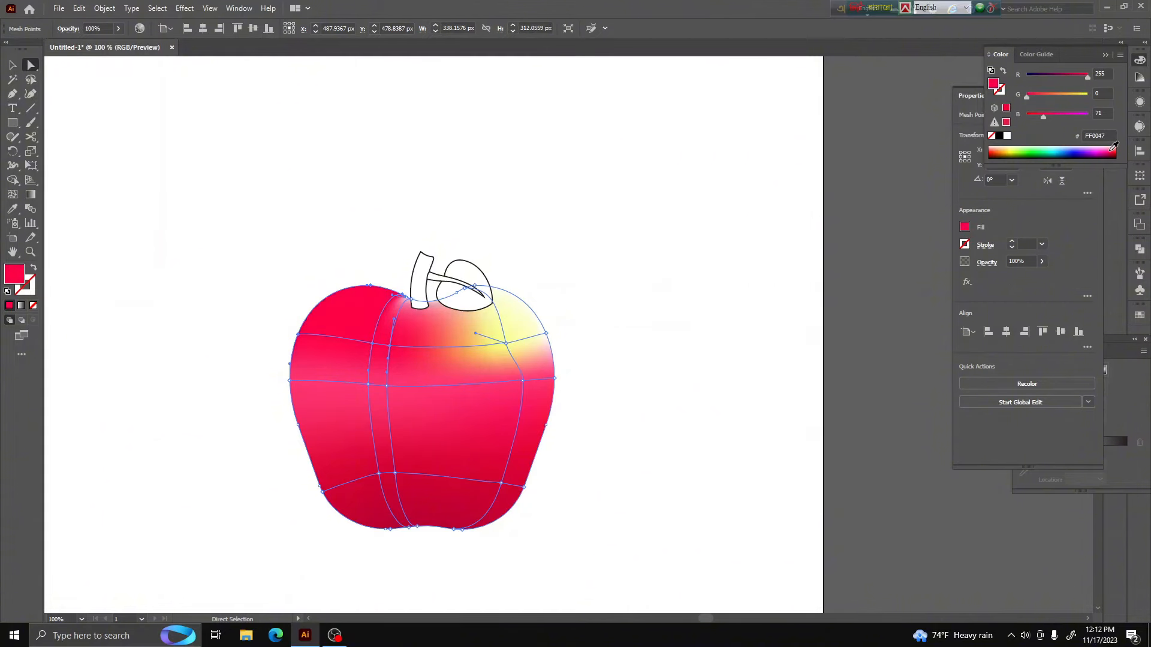
pyautogui.click(1113, 149)
pyautogui.click(1114, 148)
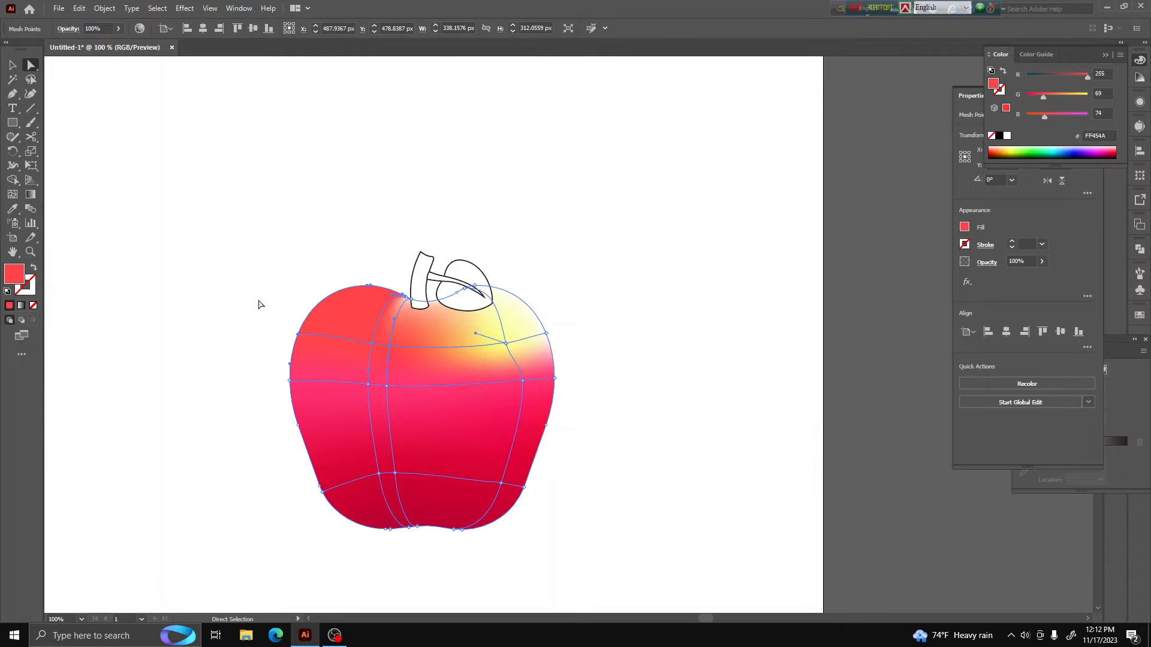
# Color the mesh points along the apple's left edge with the dark red (#BE0032) sampled from its lower part, leaving nothing selected
pyautogui.moveTo(259, 304); pyautogui.dragTo(350, 531)
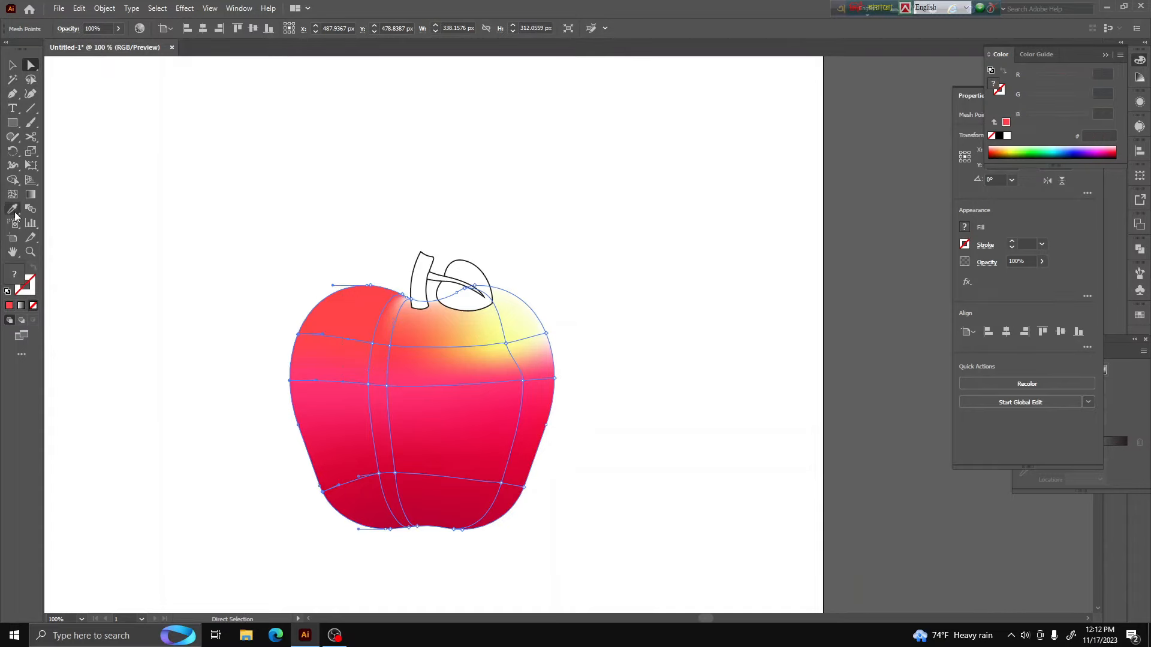
pyautogui.click(14, 211)
pyautogui.click(388, 513)
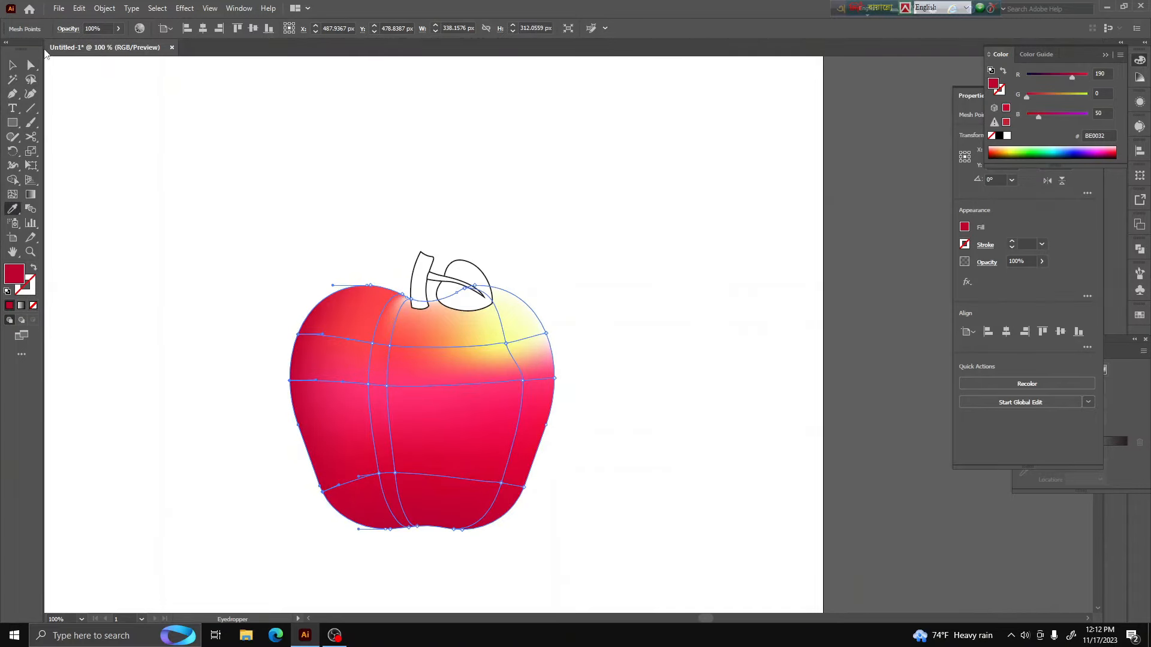
pyautogui.click(31, 64)
pyautogui.click(239, 128)
# Color the mesh point at the apple's upper-left crest with dark red (#C10032) sampled near the bottom, and deselect it
pyautogui.click(371, 286)
pyautogui.click(12, 209)
pyautogui.click(369, 503)
pyautogui.click(28, 71)
pyautogui.click(221, 138)
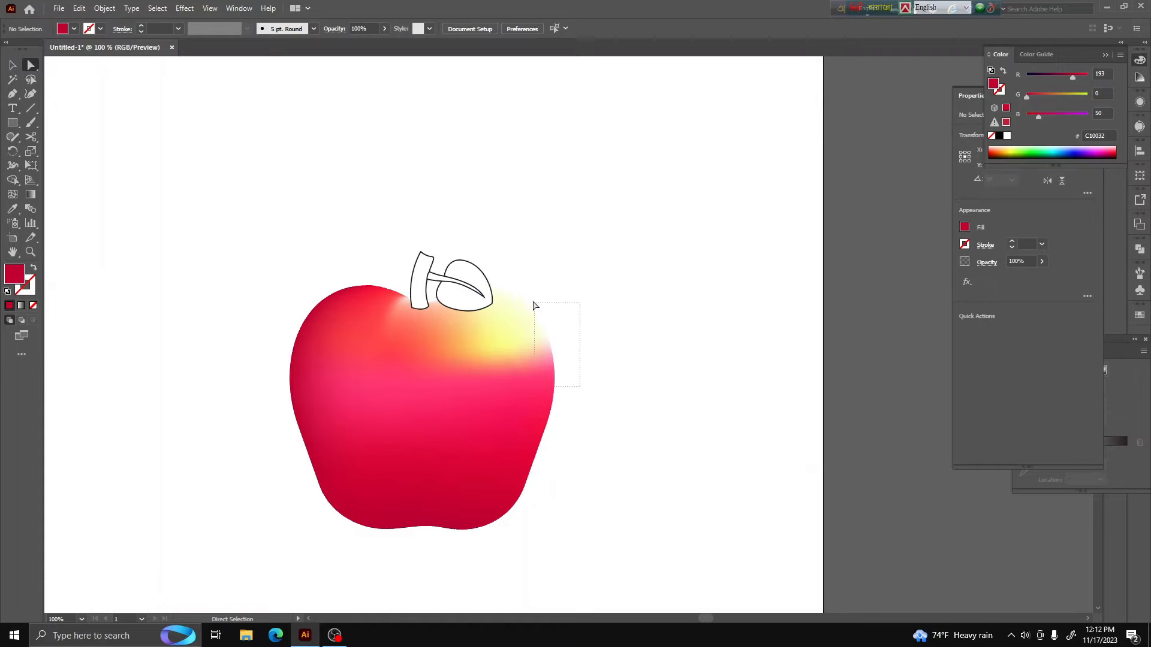
# Color the mesh points along the apple's upper right edge with the pinkish red (#FF436F) sampled from the apple's middle
pyautogui.click(549, 323)
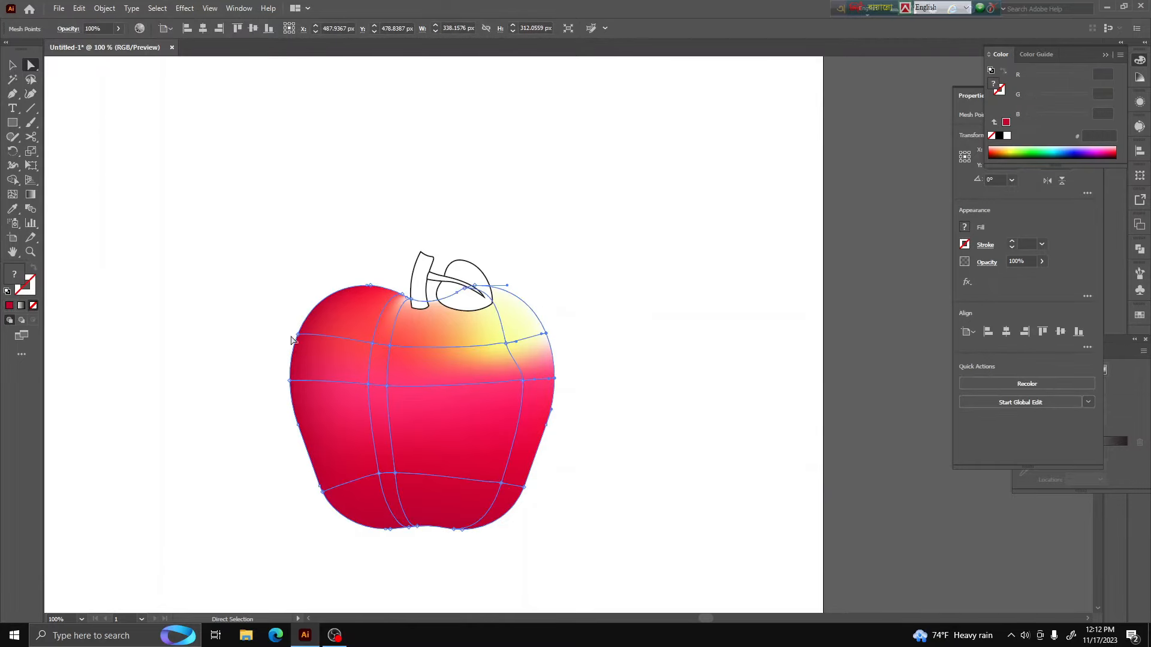
pyautogui.click(13, 211)
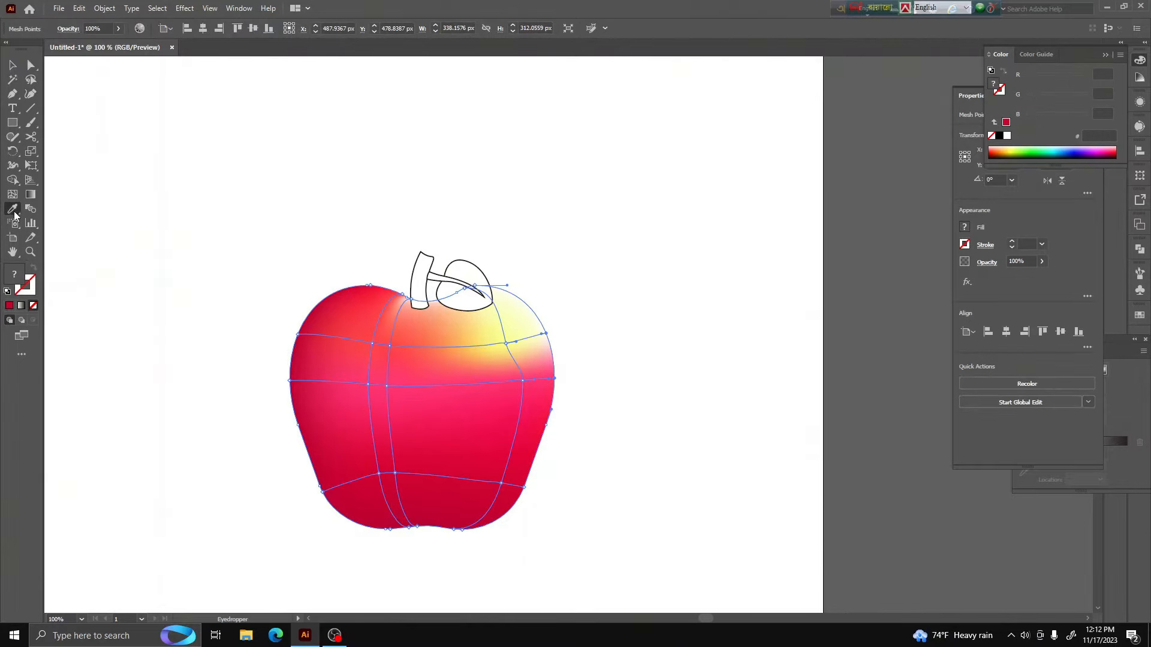
pyautogui.click(441, 322)
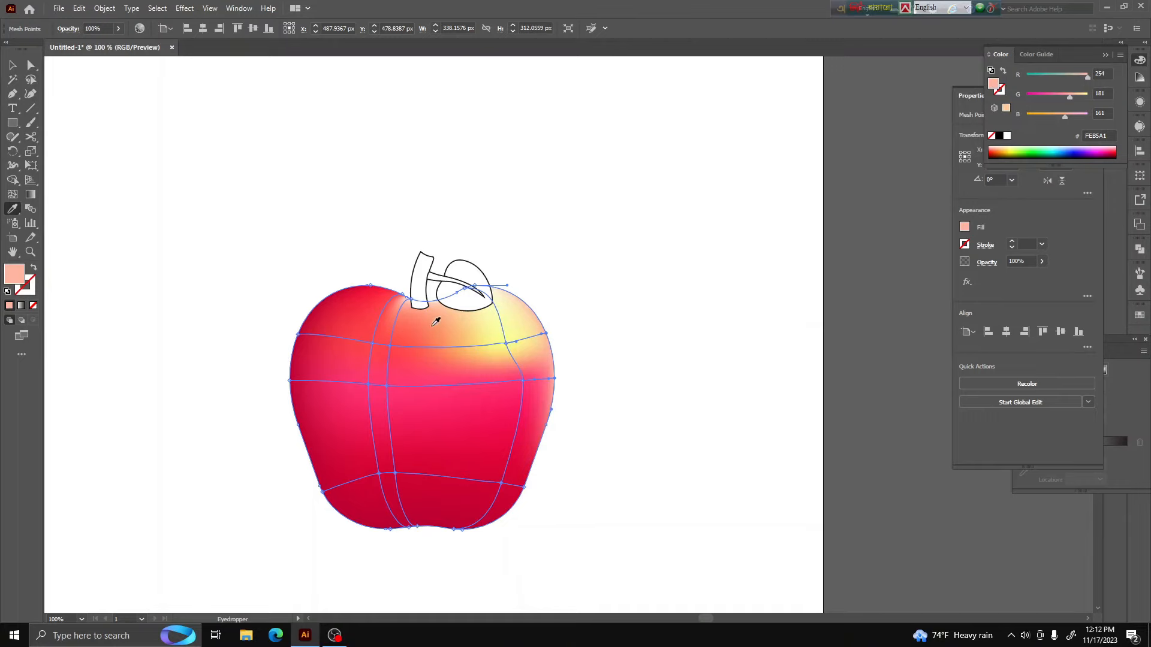
pyautogui.click(442, 378)
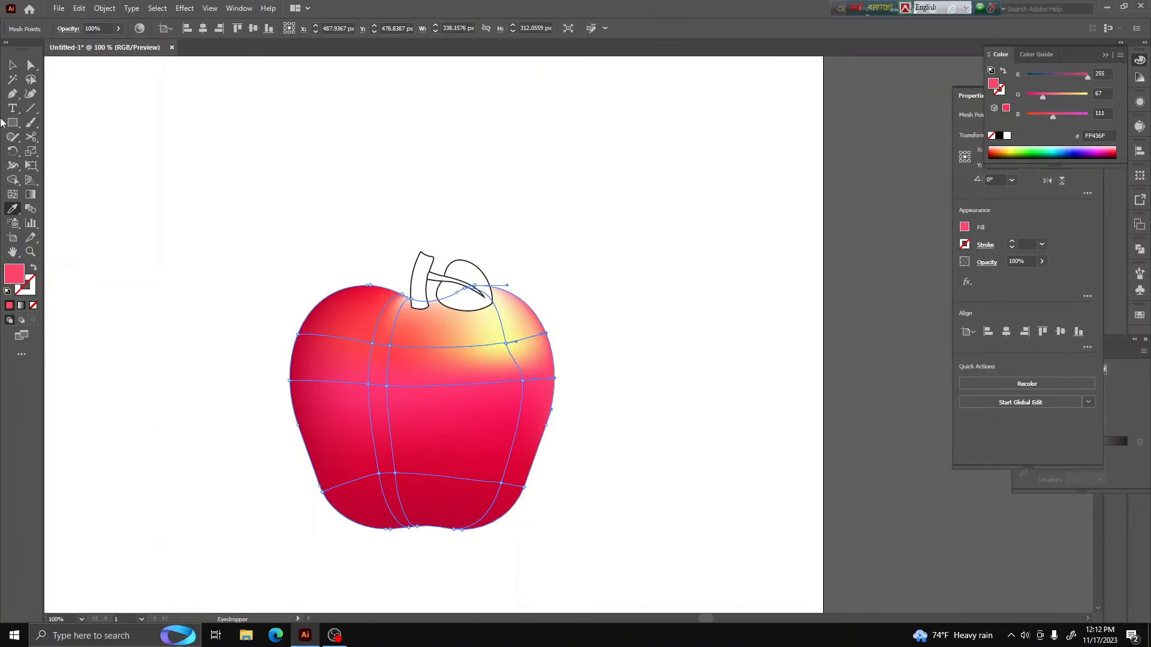
pyautogui.click(31, 65)
pyautogui.click(587, 240)
# Try to recolor the apple's top mesh points behind the leaf with red sampled beside the stem
pyautogui.keyDown('alt'); pyautogui.scroll(3, 480, 357); pyautogui.keyUp('alt')
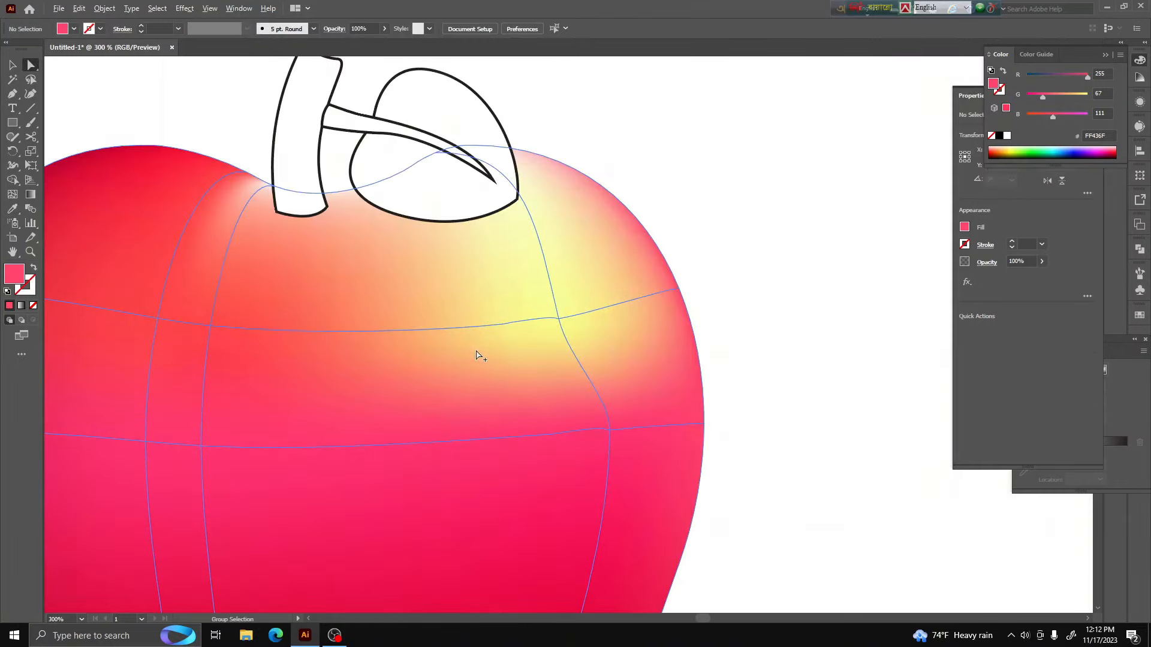
pyautogui.click(469, 148)
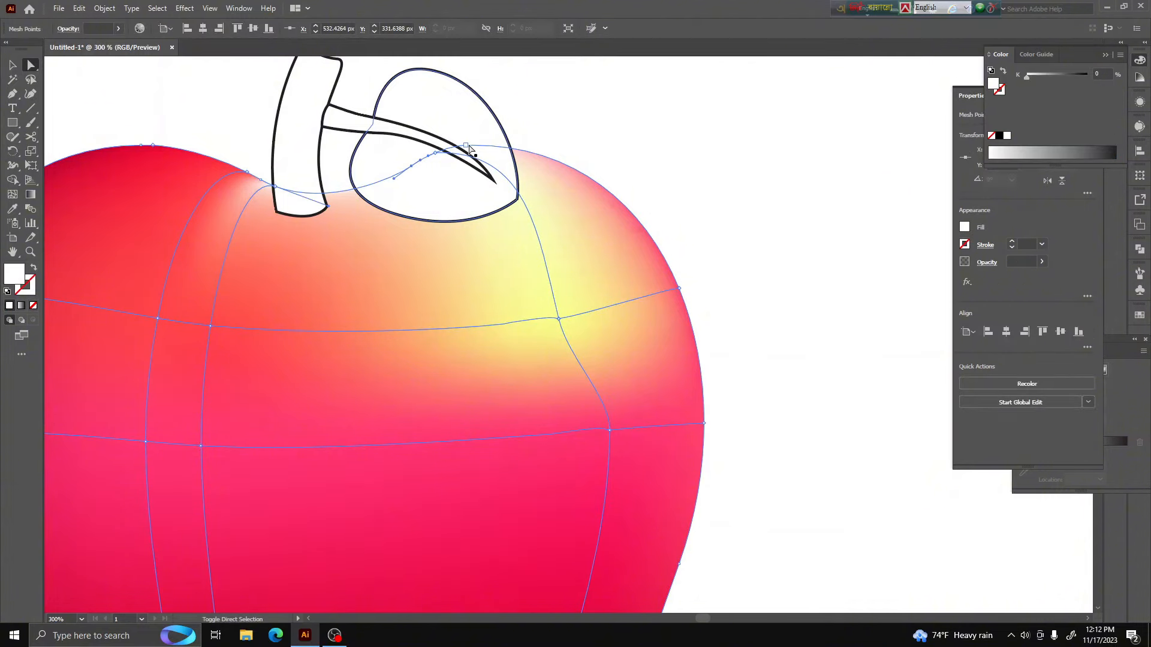
pyautogui.keyDown('shift'); pyautogui.click(467, 149); pyautogui.keyUp('shift')
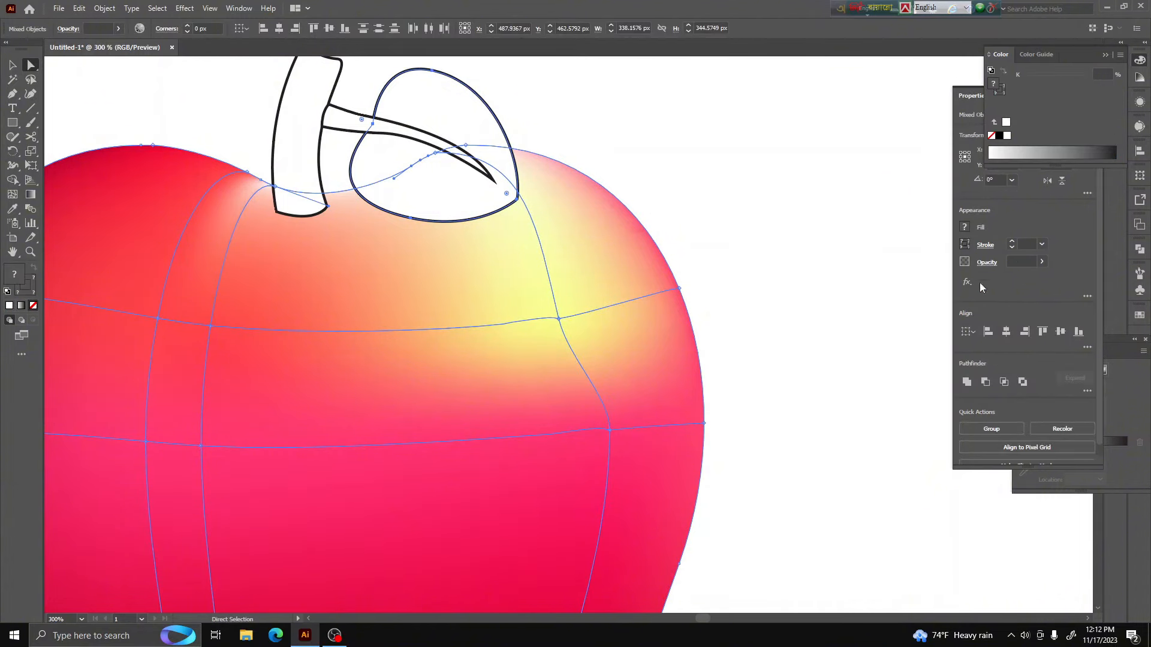
pyautogui.click(1141, 317)
pyautogui.click(1140, 316)
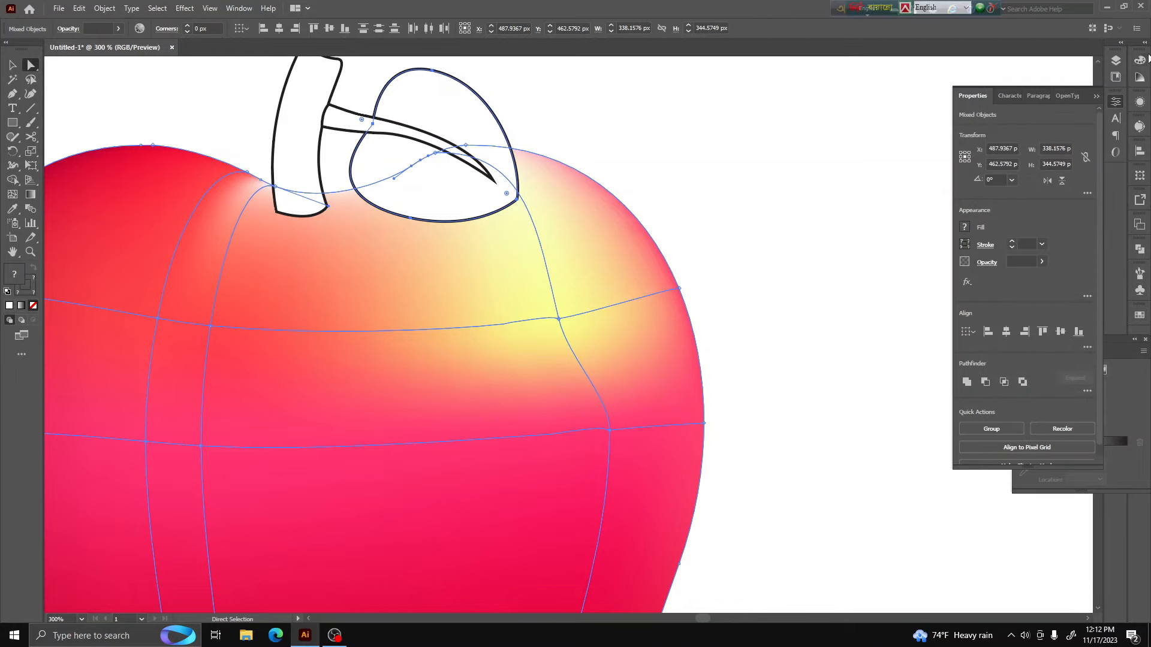
pyautogui.click(1142, 61)
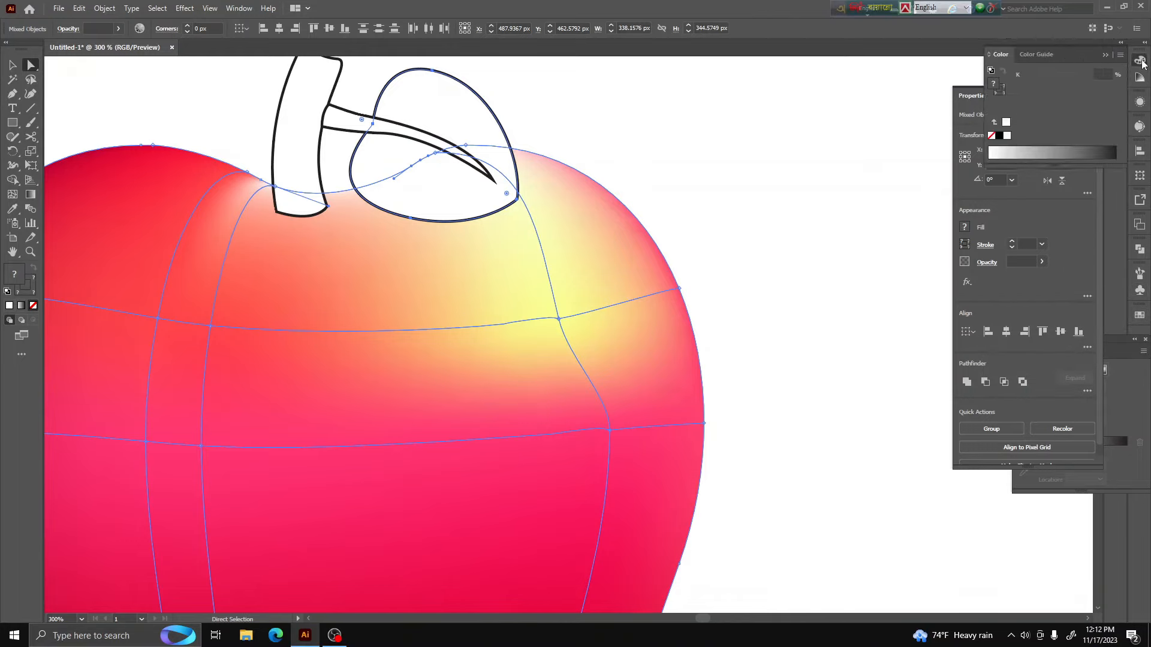
pyautogui.click(12, 208)
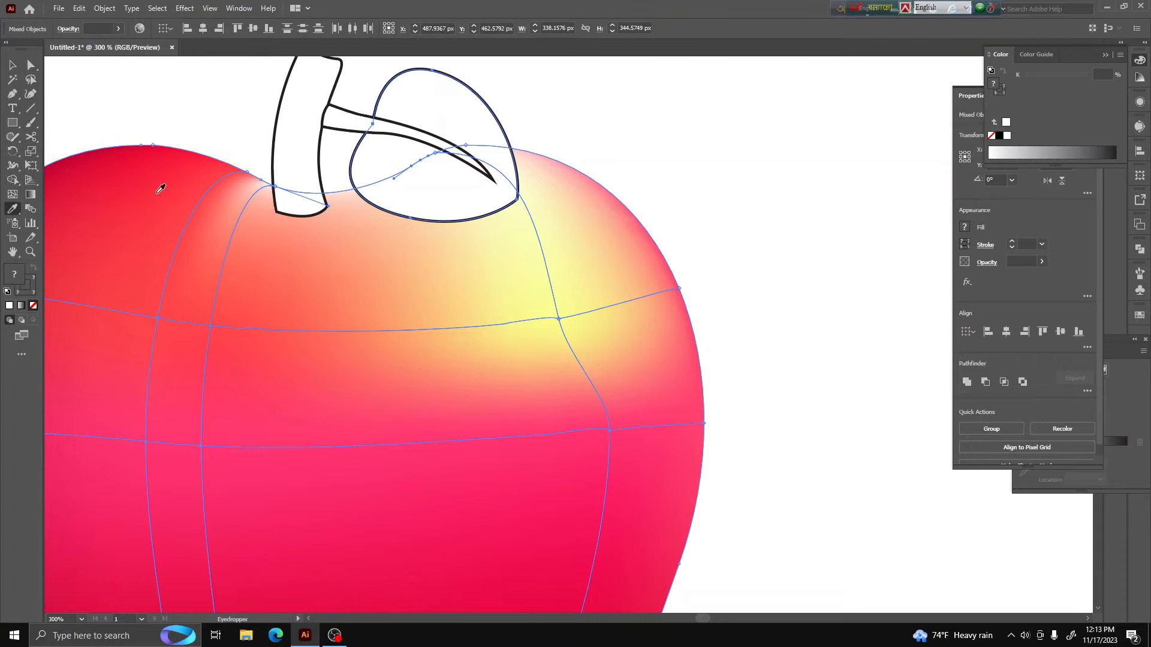
pyautogui.click(202, 189)
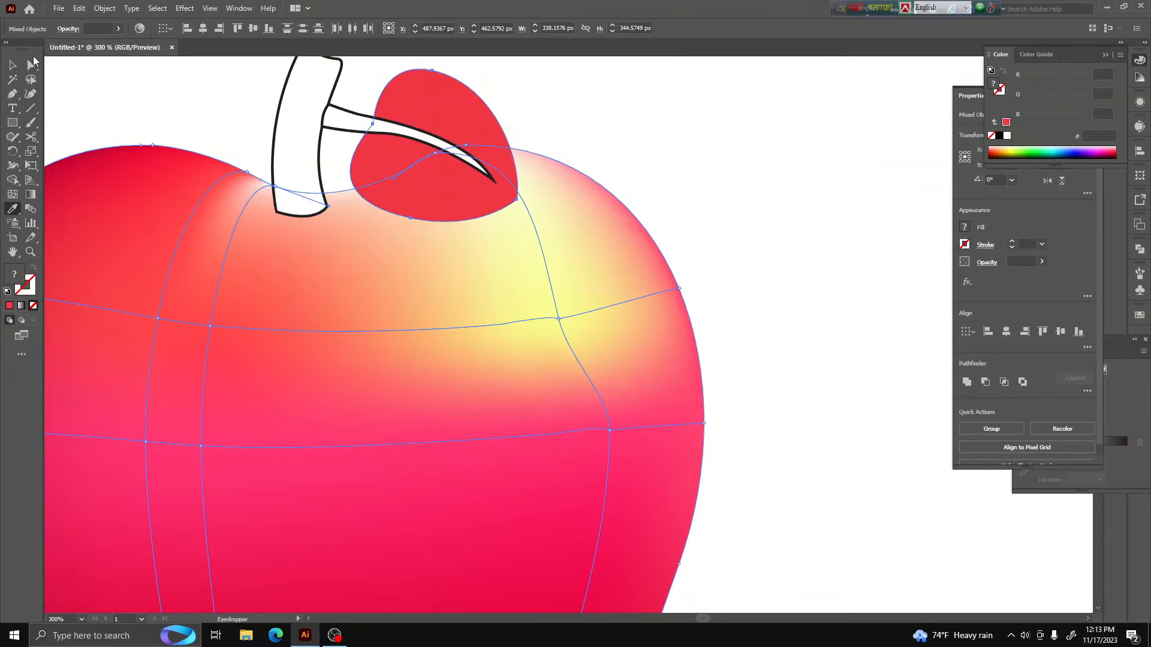
pyautogui.hotkey('ctrl', 'z')
pyautogui.click(34, 67)
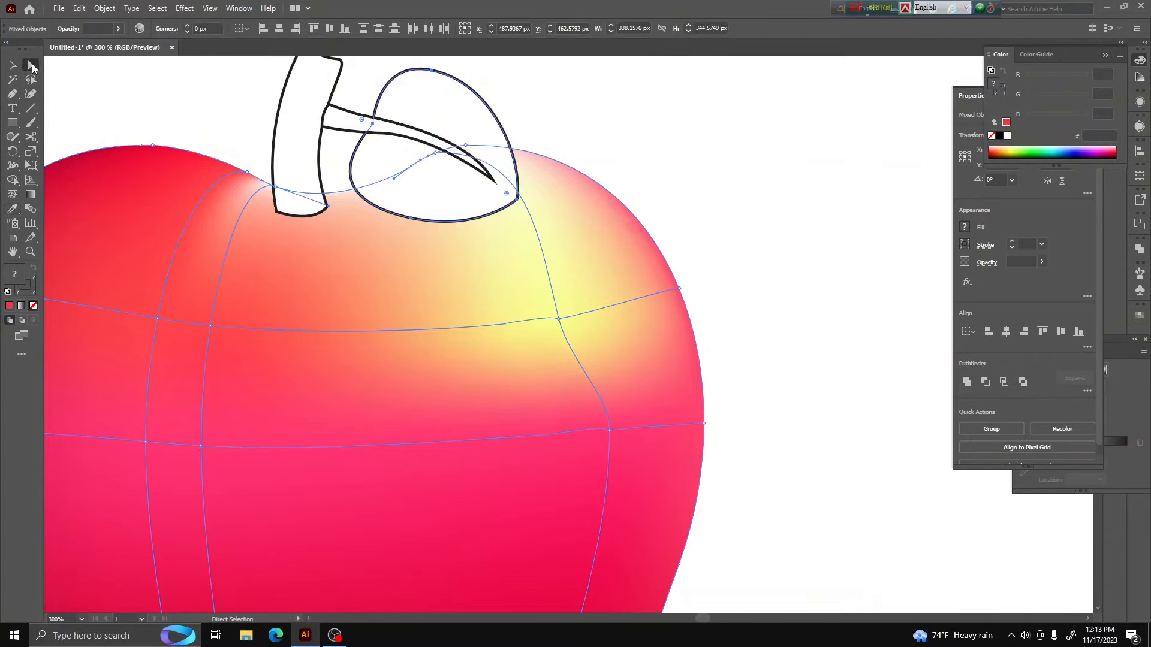
pyautogui.click(563, 122)
# Select the top-right mesh point behind the leaf and color it dark red (R 185, G 0, B 15)
pyautogui.scroll(3, 462, 143)
pyautogui.click(711, 252)
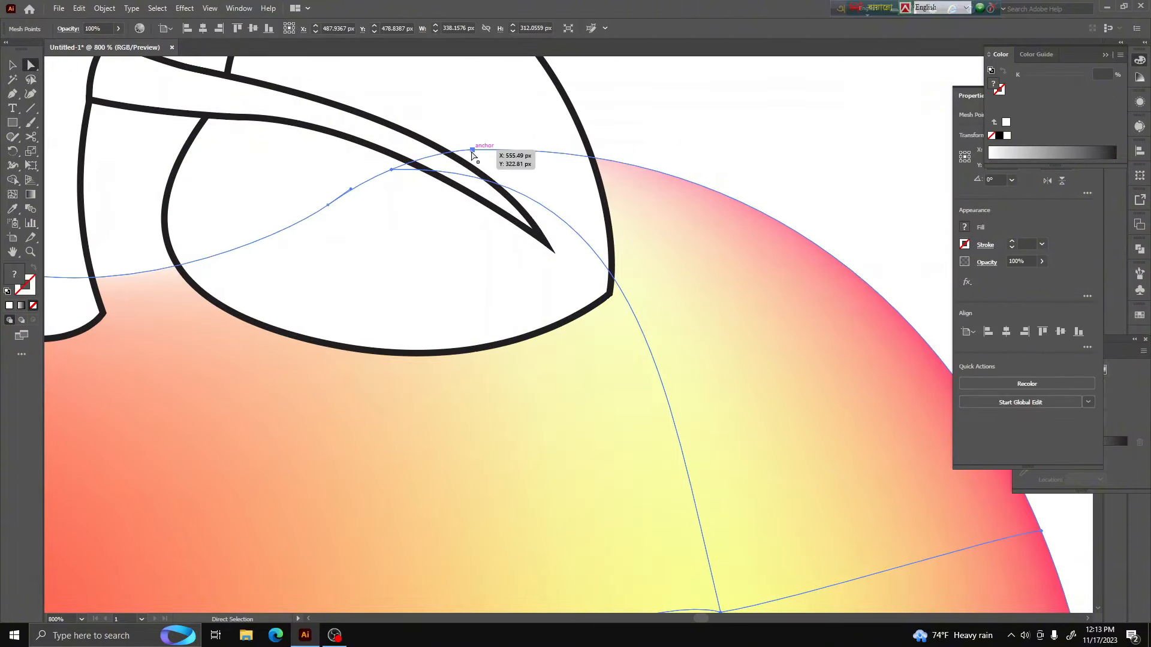
pyautogui.keyDown('shift'); pyautogui.click(403, 167); pyautogui.keyUp('shift')
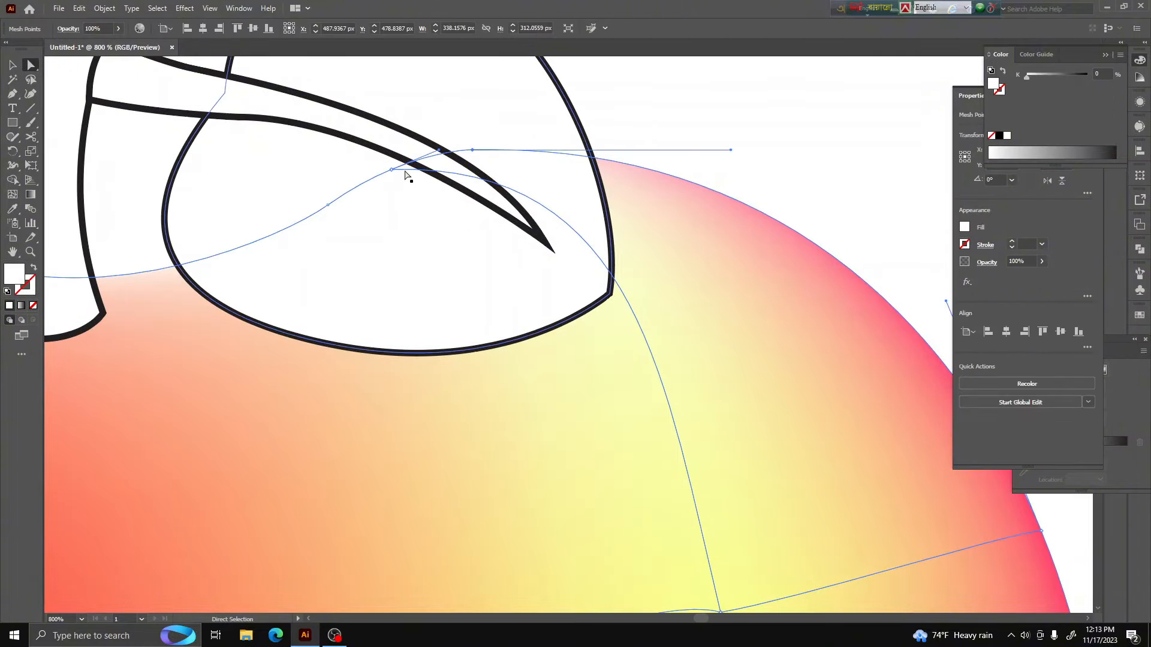
pyautogui.click(329, 205)
pyautogui.click(12, 208)
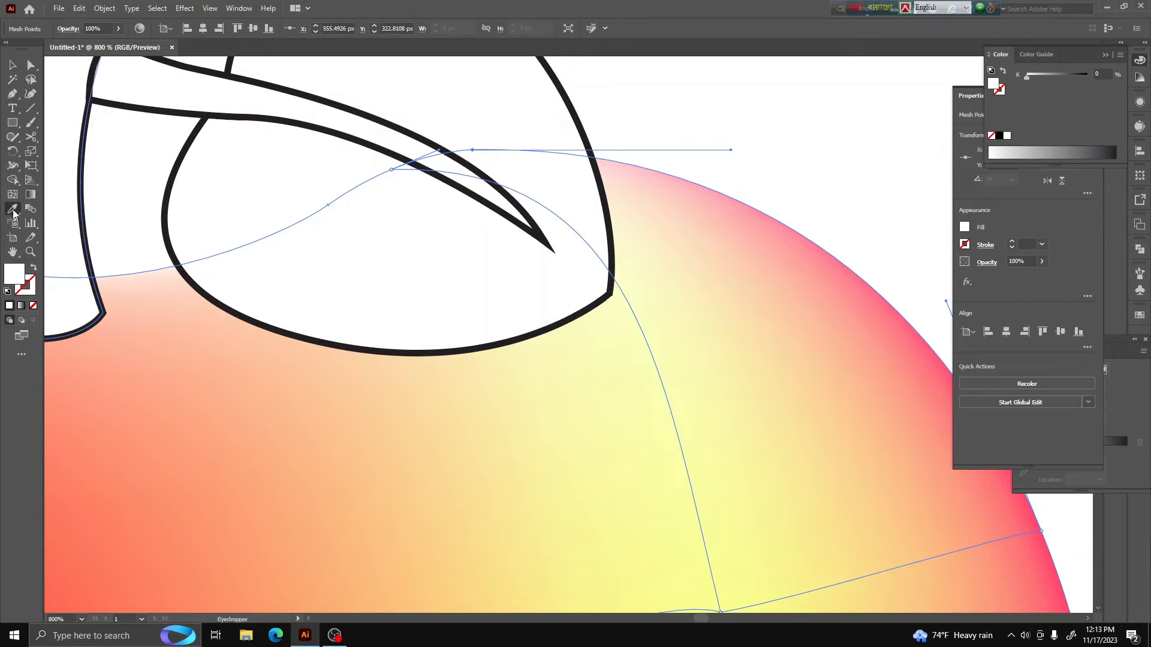
pyautogui.click(216, 393)
pyautogui.click(995, 154)
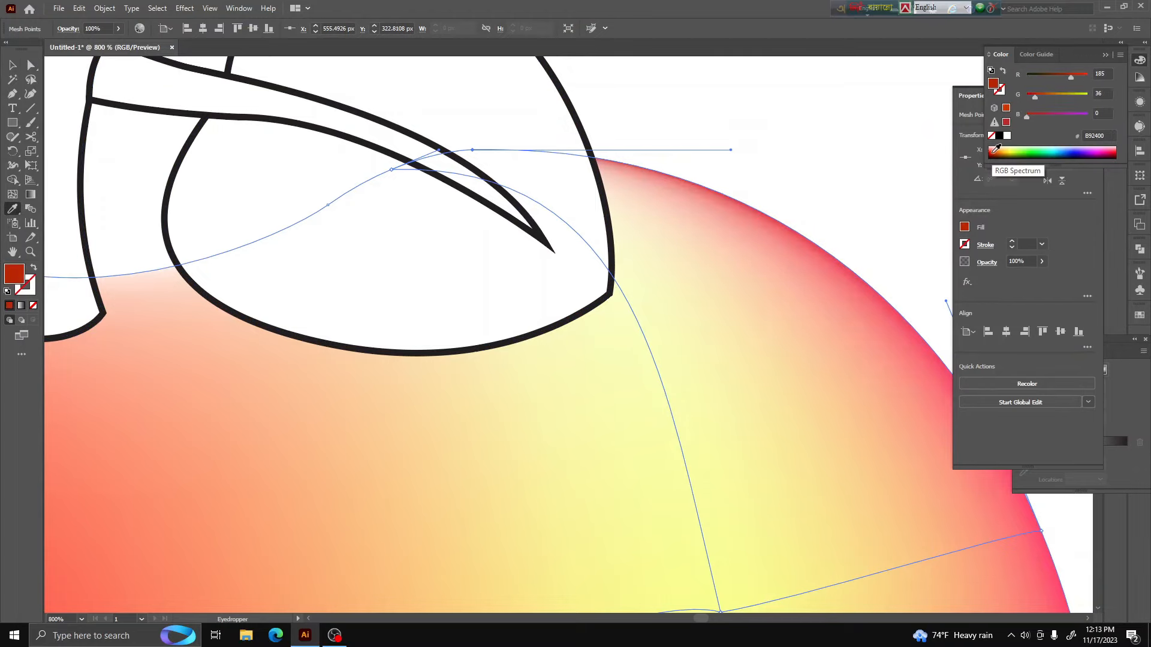
pyautogui.click(1115, 152)
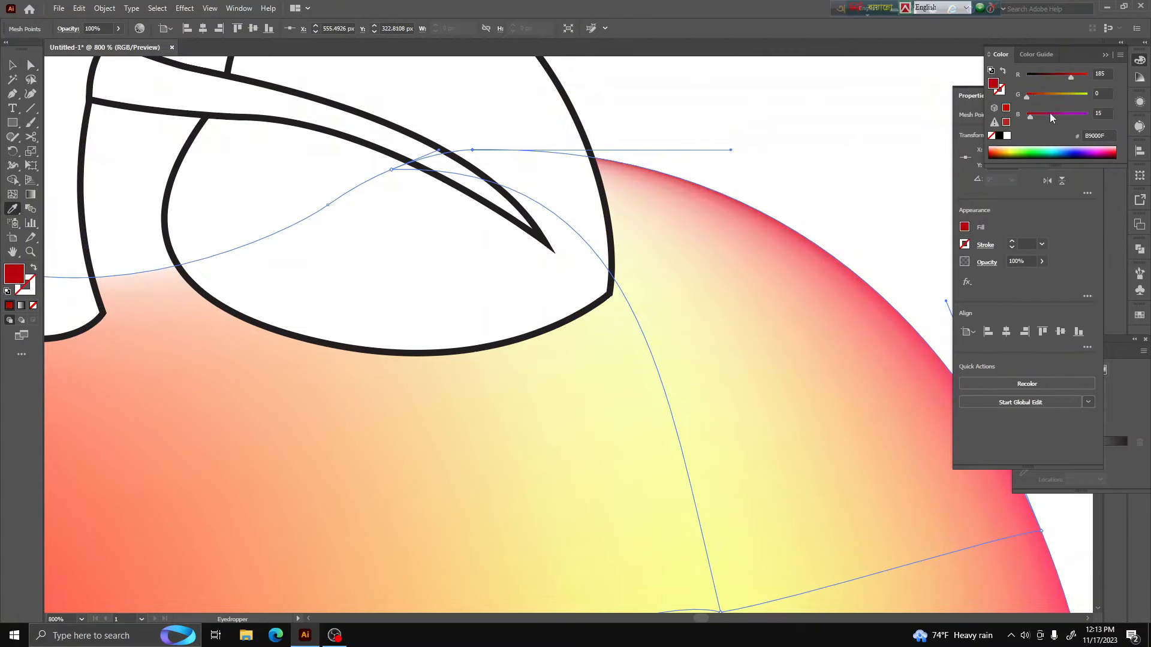
# Delete the leaf and its attached stalk from above the apple, keeping the main stem
pyautogui.press('ctrl')
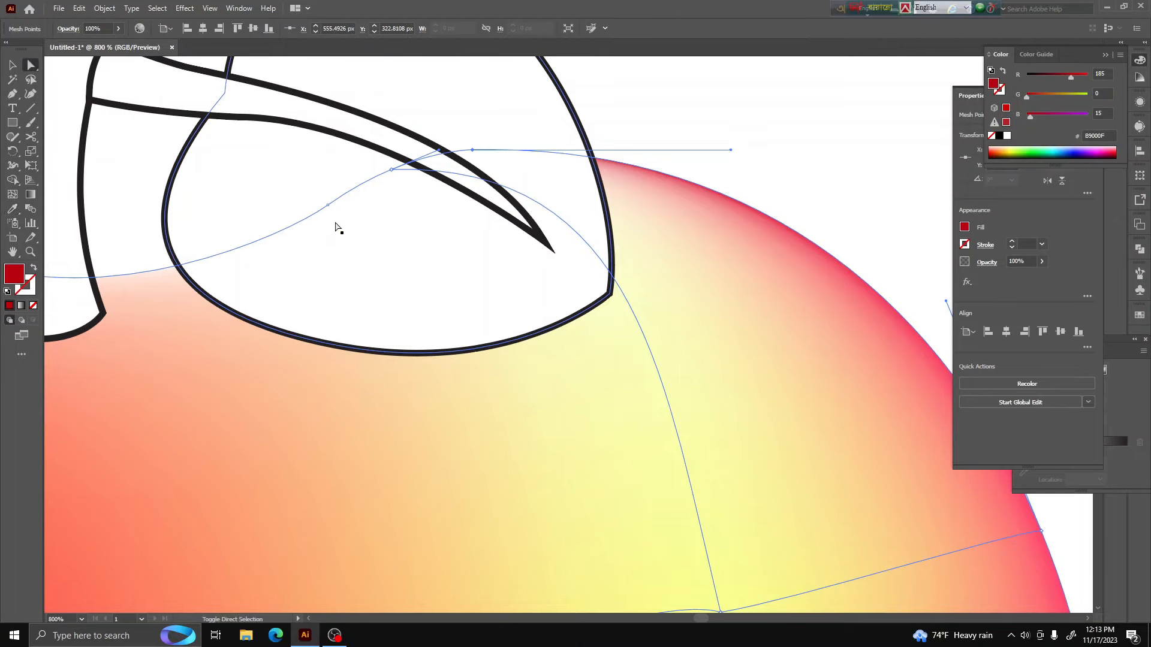
pyautogui.keyDown('ctrl'); pyautogui.keyDown('shift'); pyautogui.click(331, 205); pyautogui.keyUp('shift'); pyautogui.keyUp('ctrl')
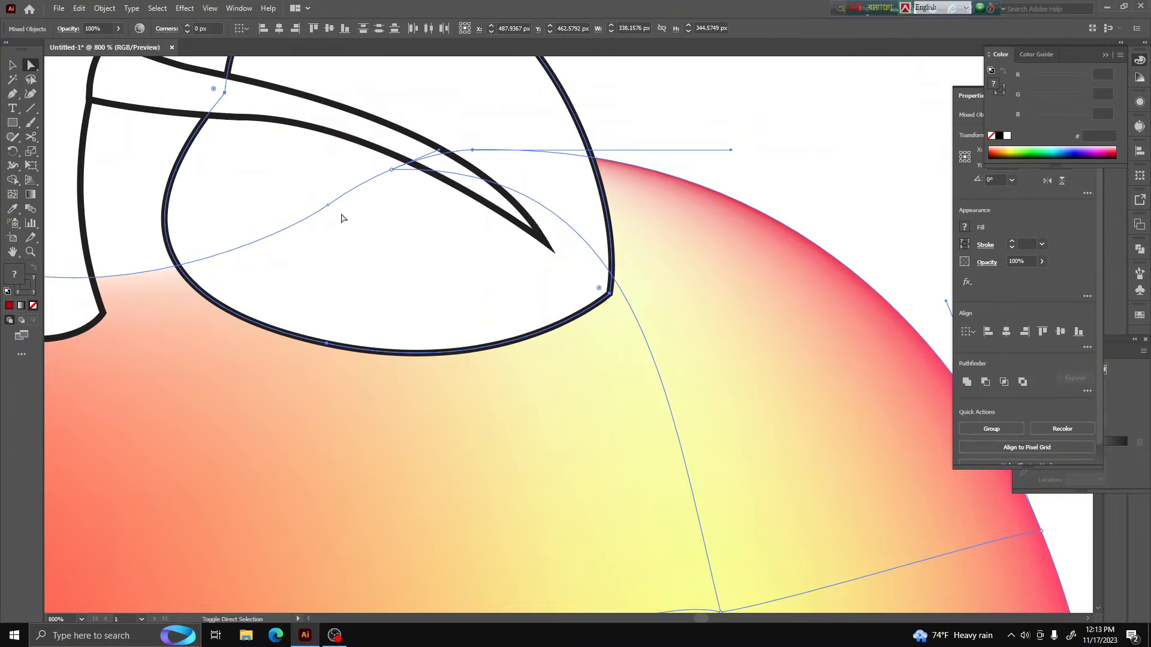
pyautogui.click(350, 285)
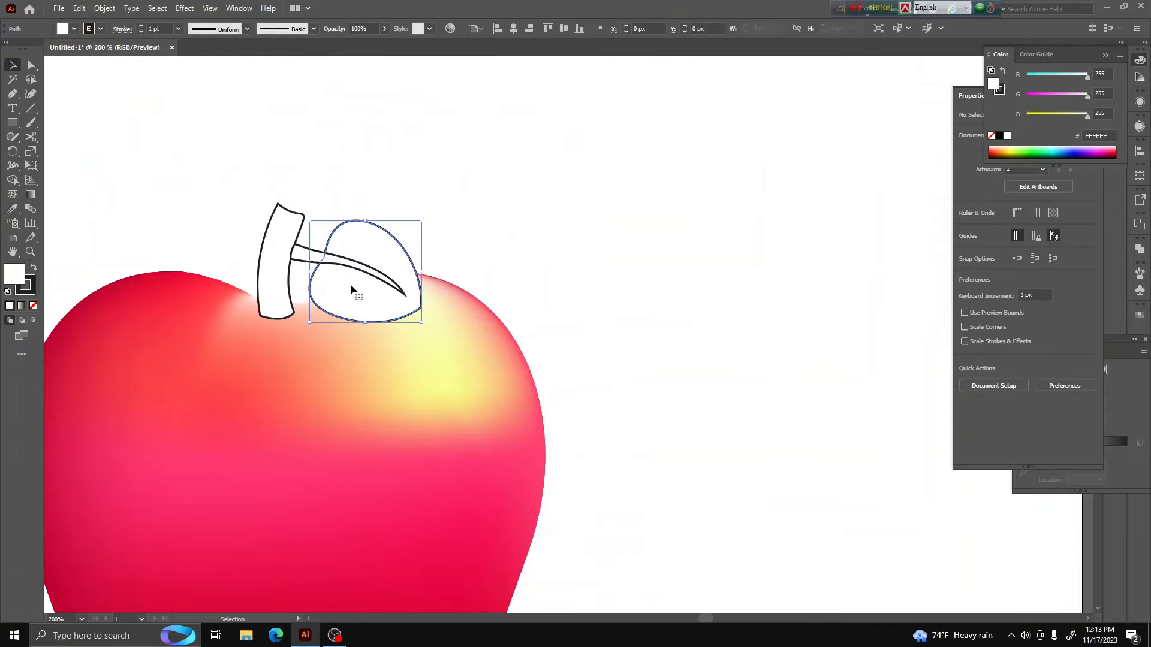
pyautogui.press('a')
pyautogui.click(328, 258)
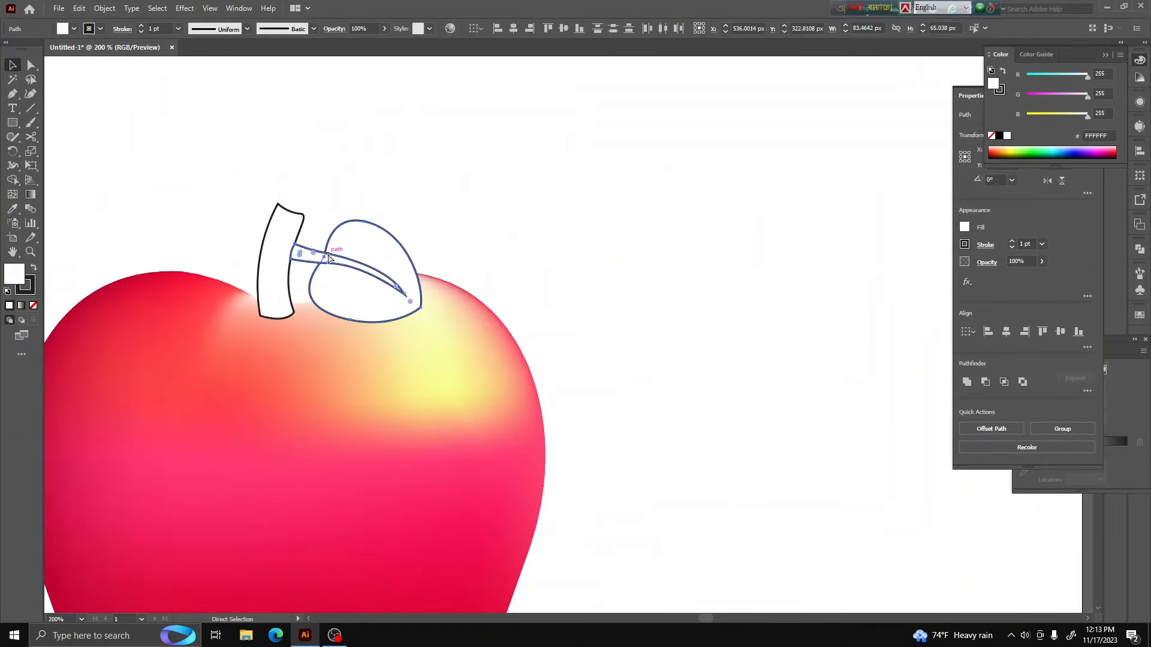
pyautogui.press('Delete')
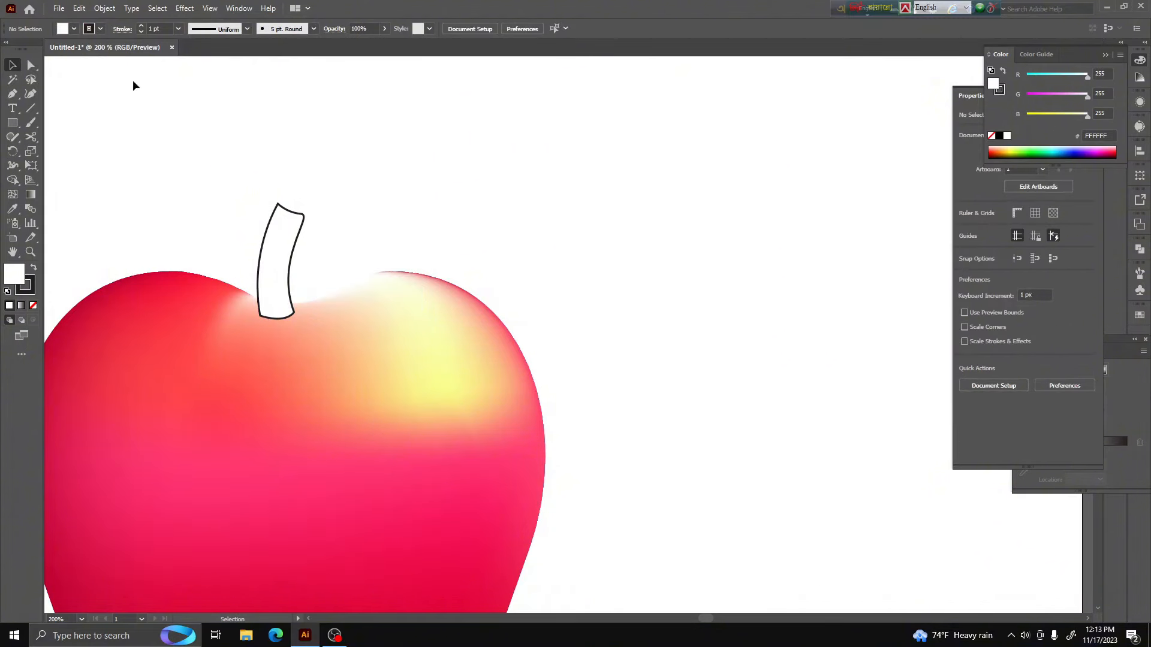
# Select the mesh points along the apple's top edge beside the stem and color them bright red (R 254, G 18, B 69)
pyautogui.press('v')
pyautogui.click(32, 64)
pyautogui.moveTo(322, 246); pyautogui.dragTo(414, 351)
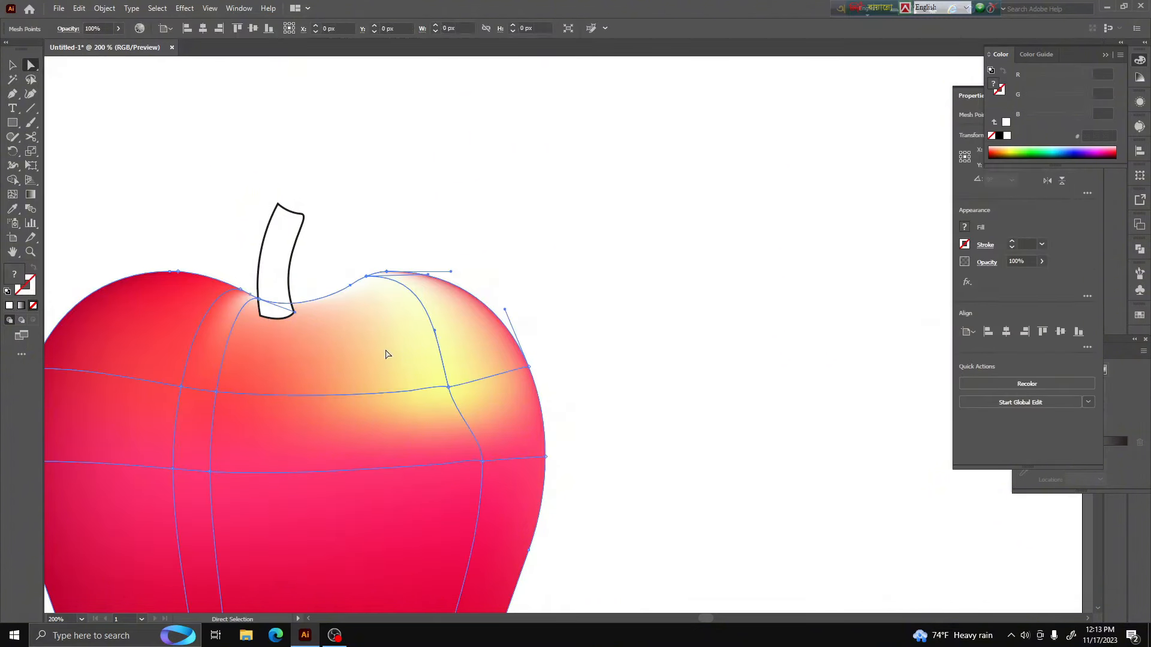
pyautogui.press('i')
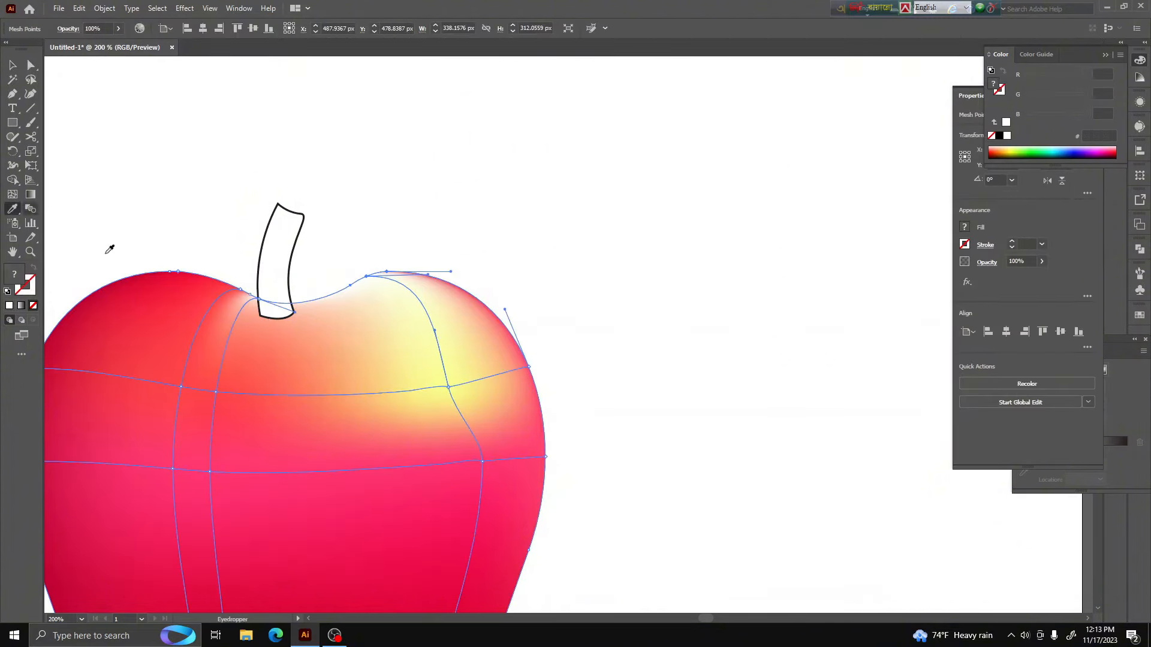
pyautogui.click(532, 426)
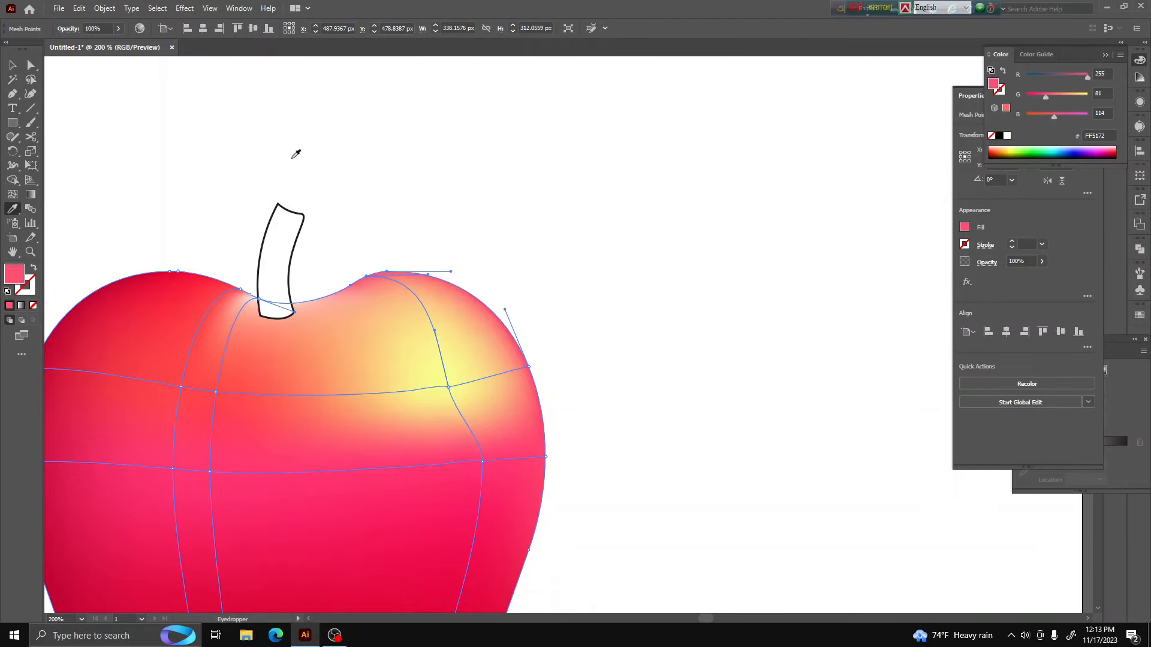
pyautogui.click(162, 277)
pyautogui.scroll(-4, 333, 195)
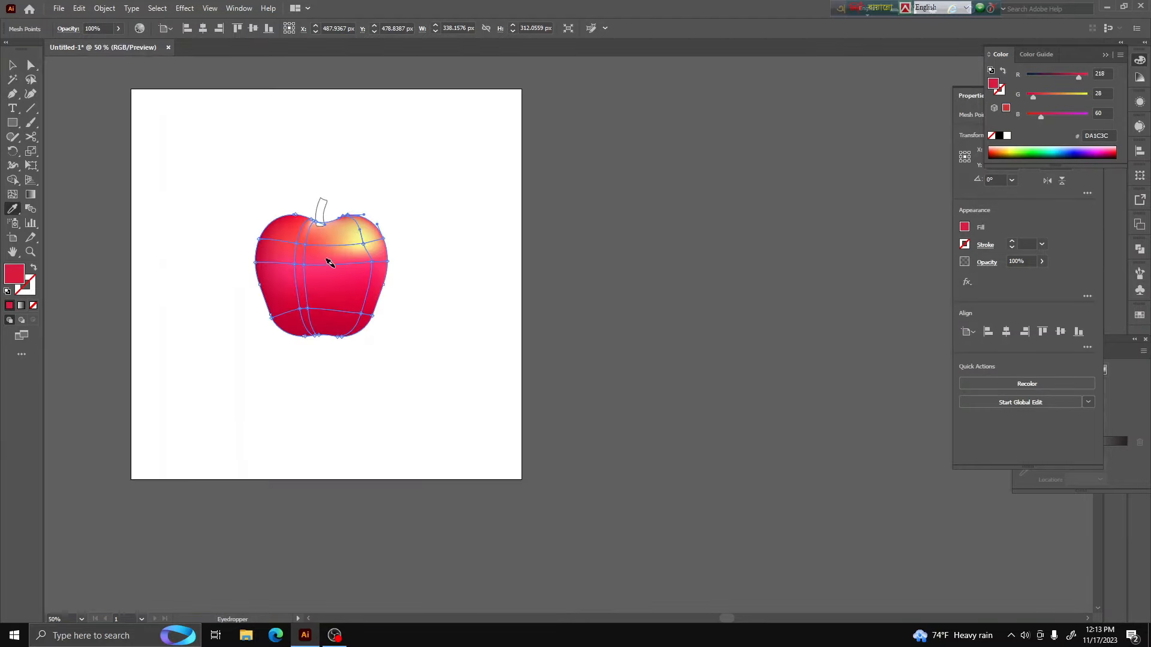
pyautogui.scroll(2, 332, 265)
pyautogui.click(301, 199)
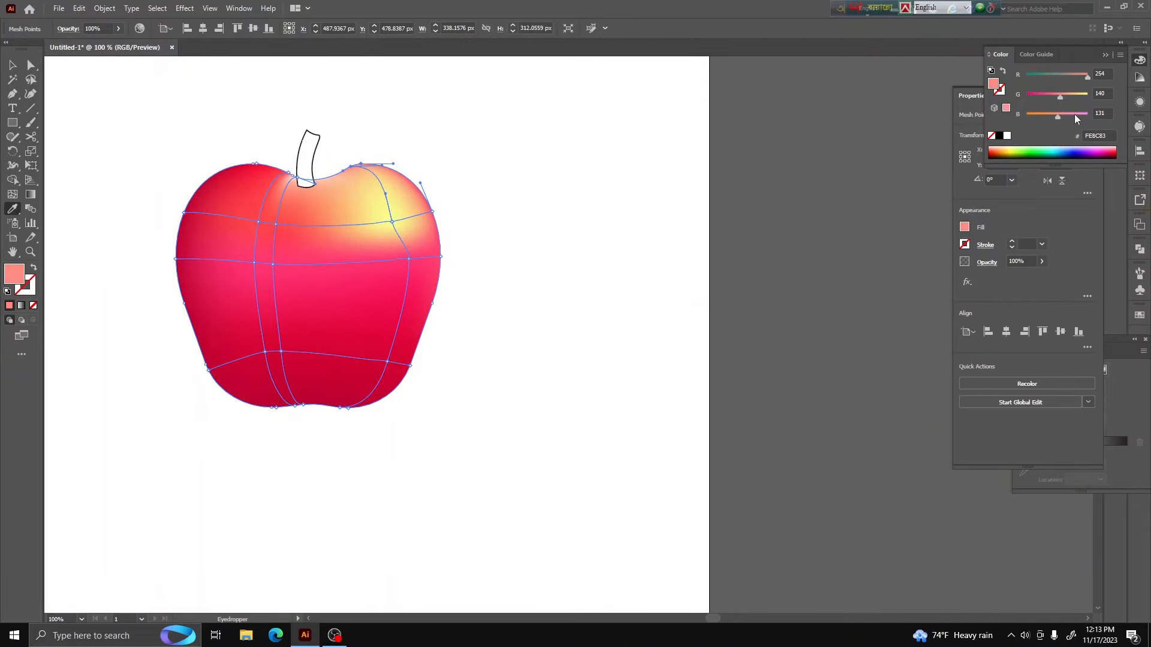
pyautogui.moveTo(1060, 97); pyautogui.dragTo(1030, 98)
pyautogui.click(31, 64)
pyautogui.click(550, 146)
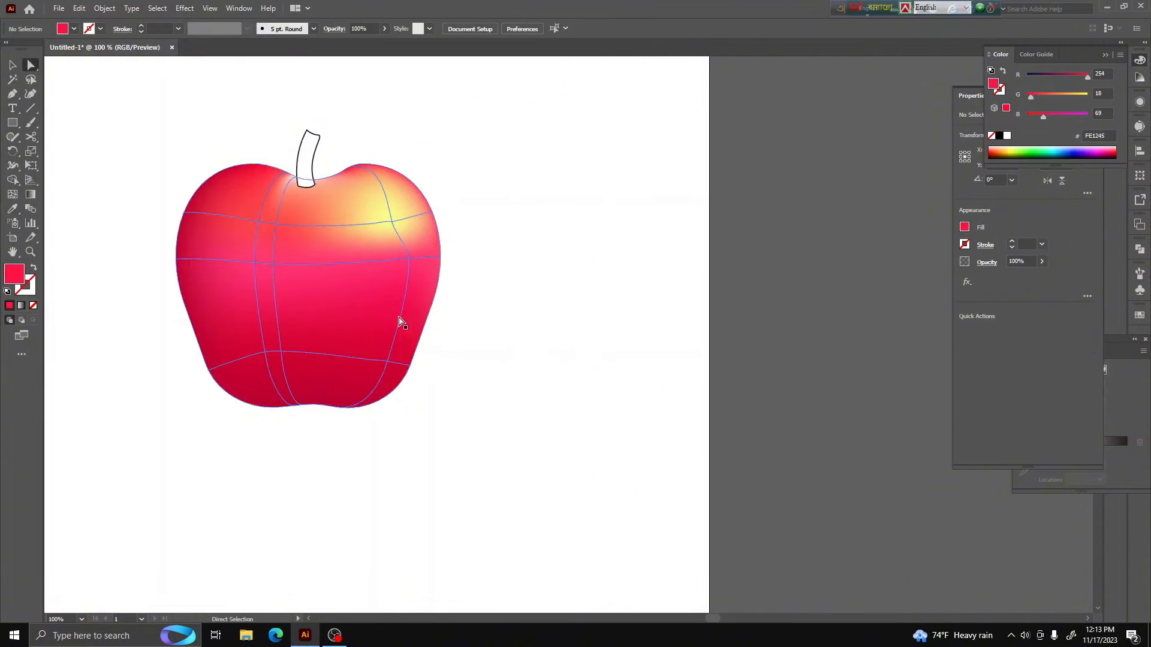
# Lower the mesh point beneath the yellow highlight to about X 604, Y 485 px, and shift the middle-row point below the stem slightly right and down
pyautogui.scroll(-4, 383, 327)
pyautogui.scroll(1, 383, 344)
pyautogui.scroll(5, 384, 344)
pyautogui.scroll(-2, 596, 532)
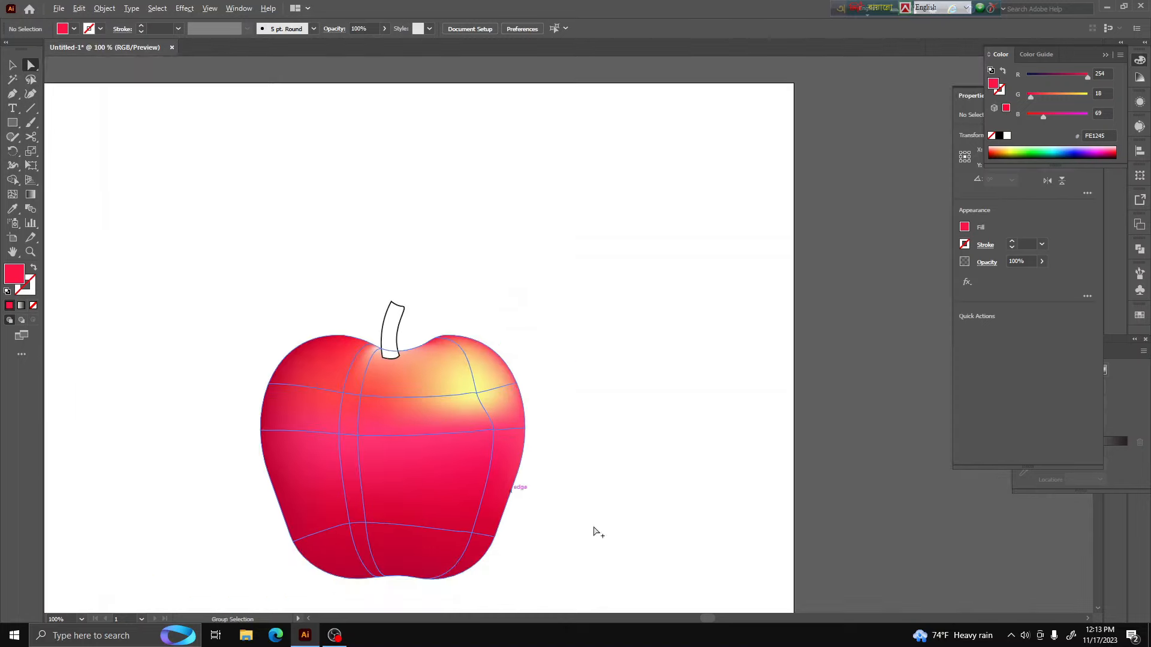
pyautogui.scroll(2, 432, 532)
pyautogui.click(384, 442)
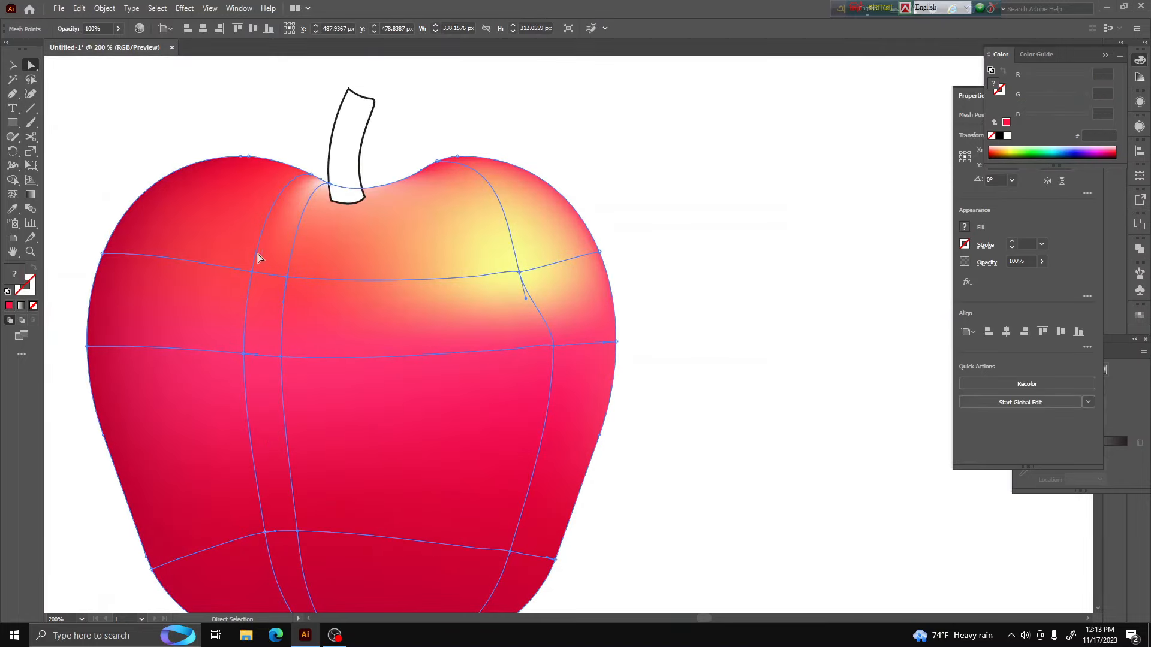
pyautogui.scroll(-3, 418, 315)
pyautogui.scroll(2, 462, 347)
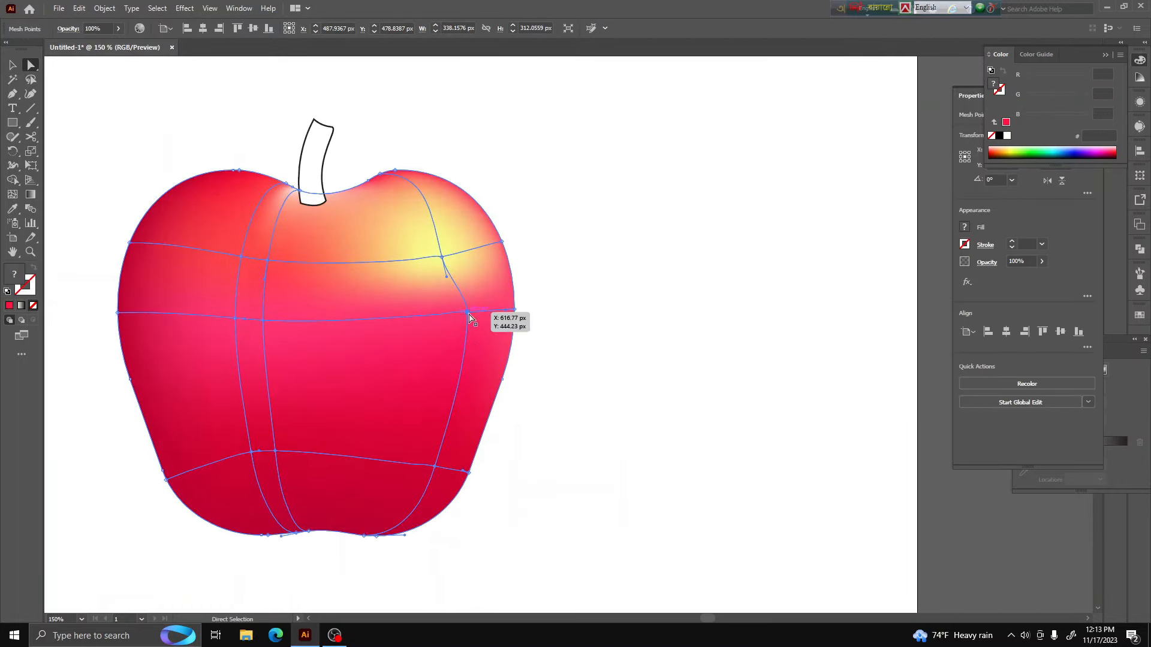
pyautogui.moveTo(466, 319); pyautogui.dragTo(453, 360)
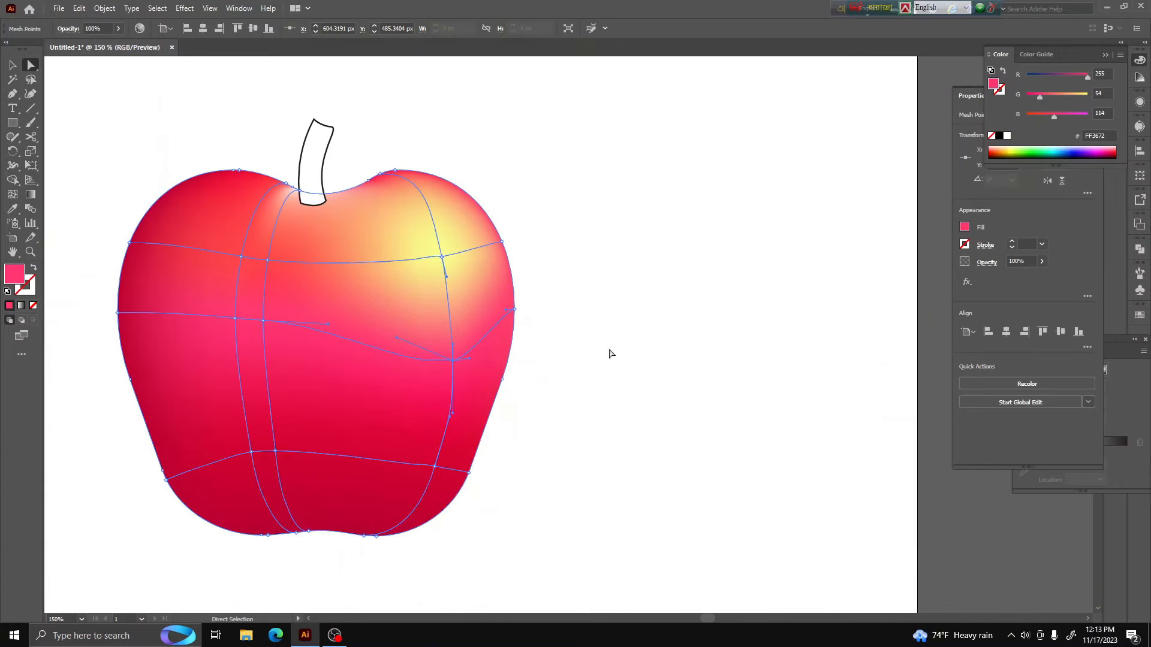
pyautogui.moveTo(263, 320); pyautogui.dragTo(287, 334)
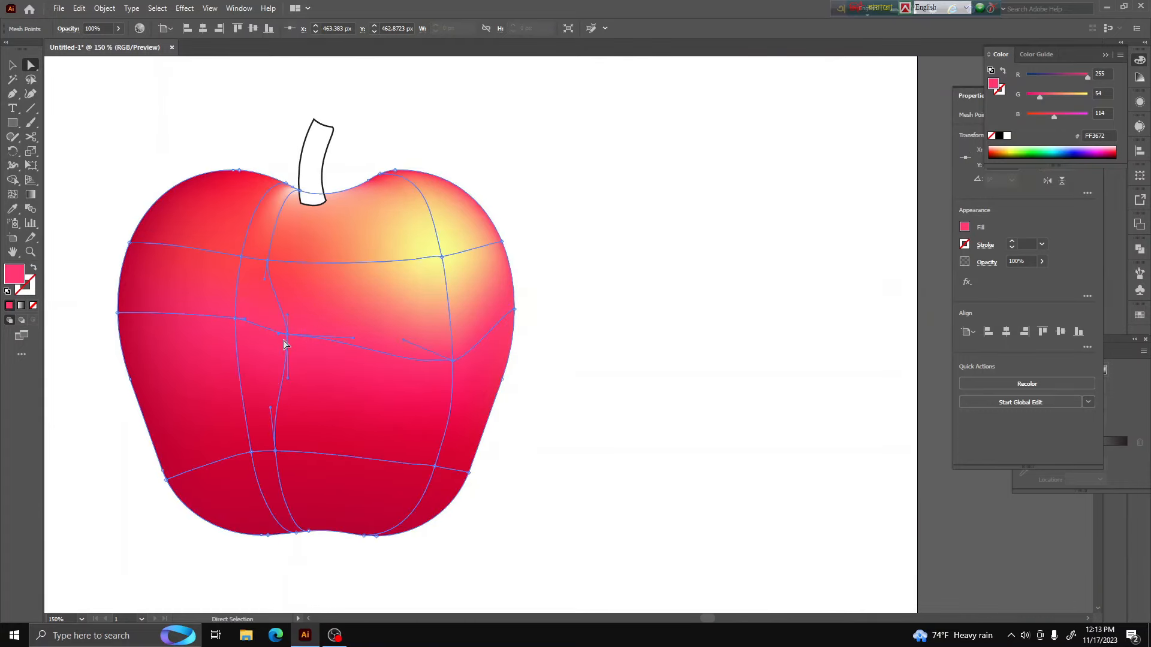
# Select the interior mesh points across the apple's middle row and color them light red (R 255, G 56, B 82)
pyautogui.keyDown('shift'); pyautogui.click(235, 318); pyautogui.keyUp('shift')
pyautogui.keyDown('shift'); pyautogui.click(452, 360); pyautogui.keyUp('shift')
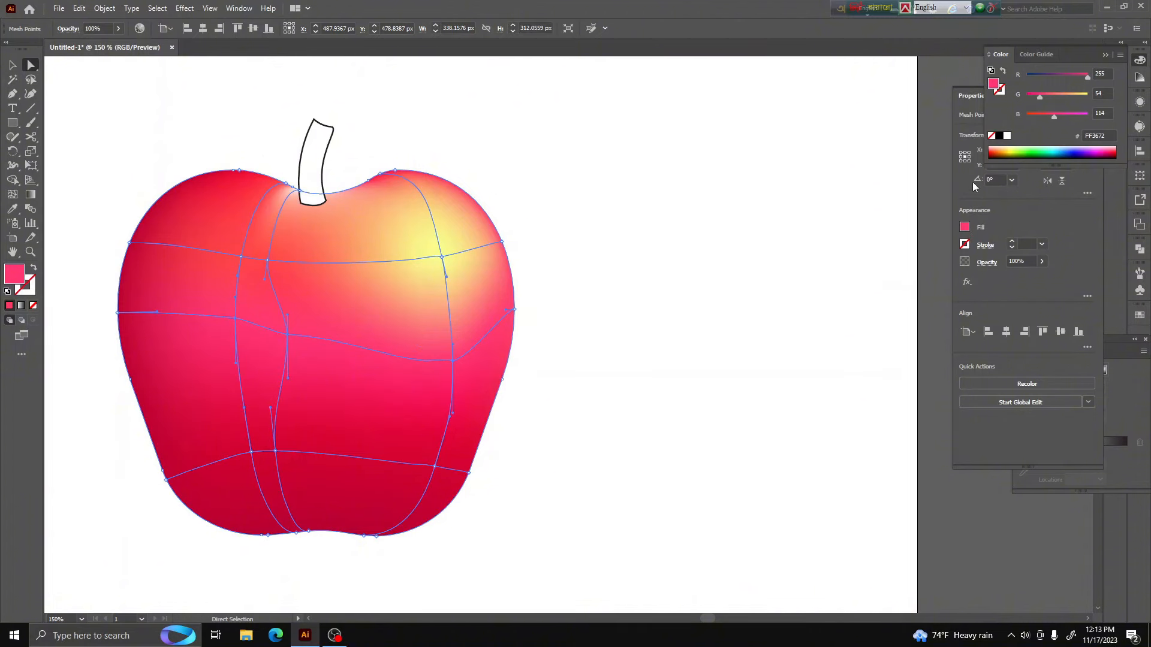
pyautogui.click(999, 150)
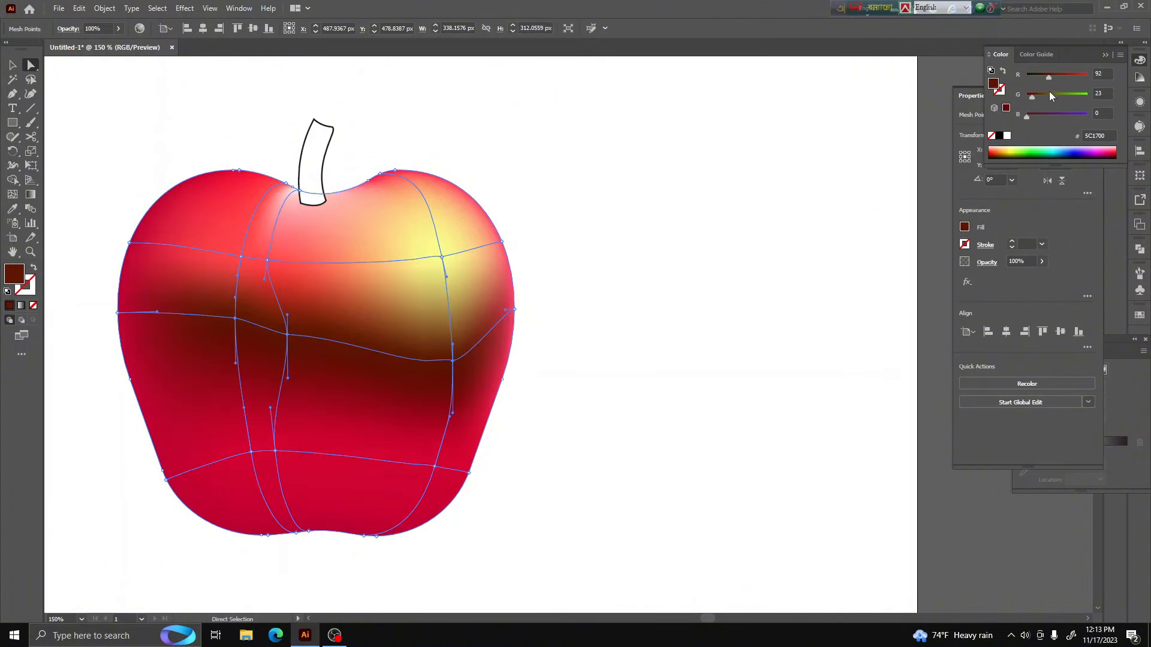
pyautogui.click(1088, 76)
pyautogui.click(1039, 95)
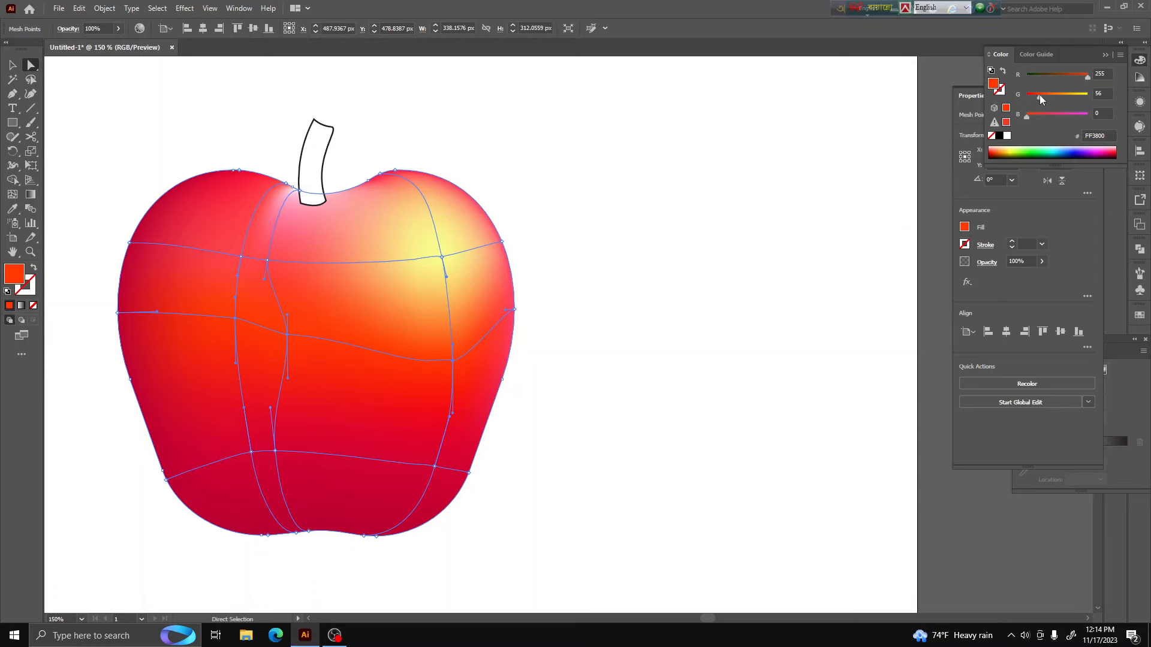
pyautogui.scroll(-2, 569, 336)
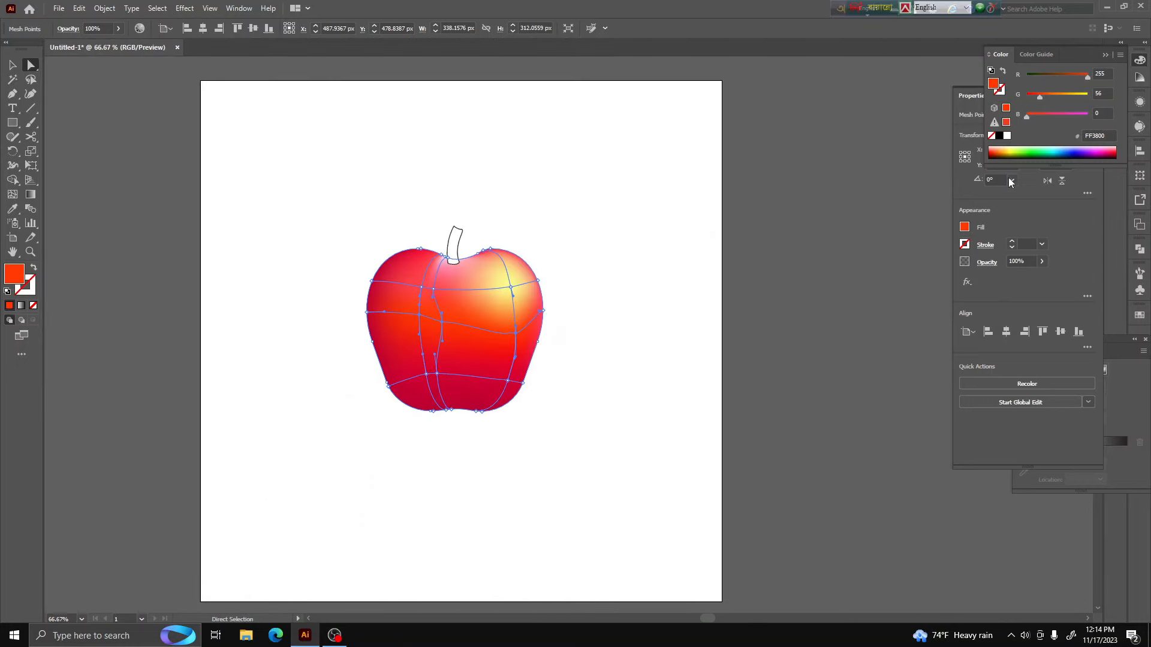
pyautogui.moveTo(1045, 115); pyautogui.dragTo(1052, 117)
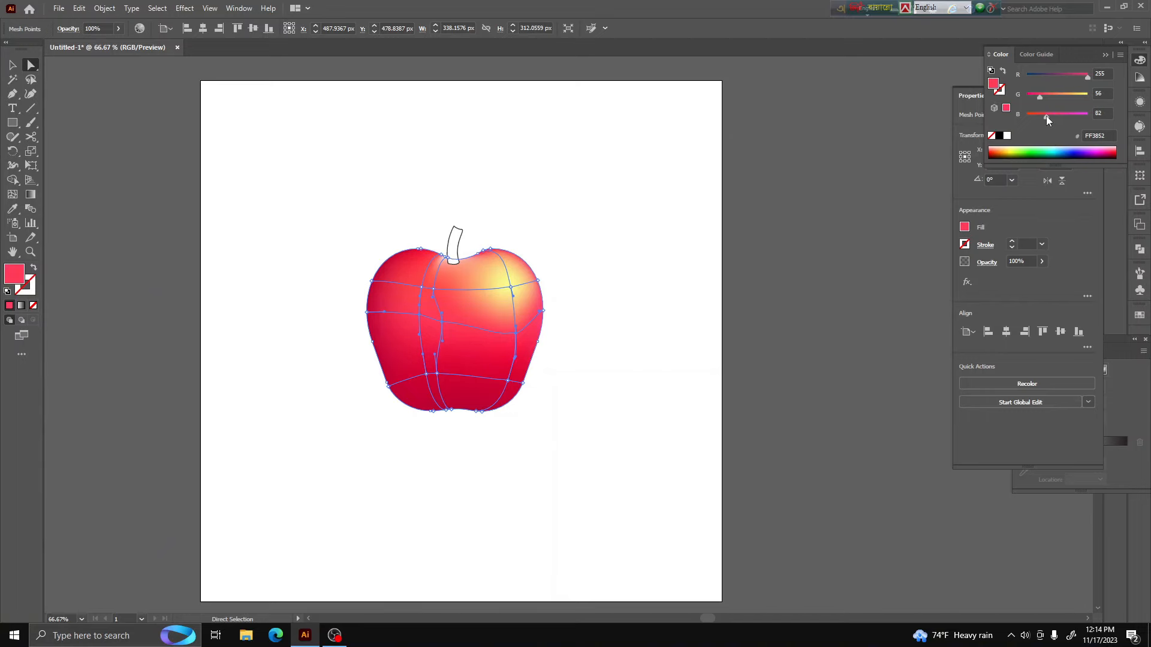
pyautogui.click(689, 267)
# Select the mesh points along the apple's bottom edge and color them dark maroon (#6D0323)
pyautogui.scroll(-3, 432, 493)
pyautogui.scroll(3, 452, 428)
pyautogui.moveTo(483, 547); pyautogui.dragTo(351, 519)
pyautogui.doubleClick(17, 275)
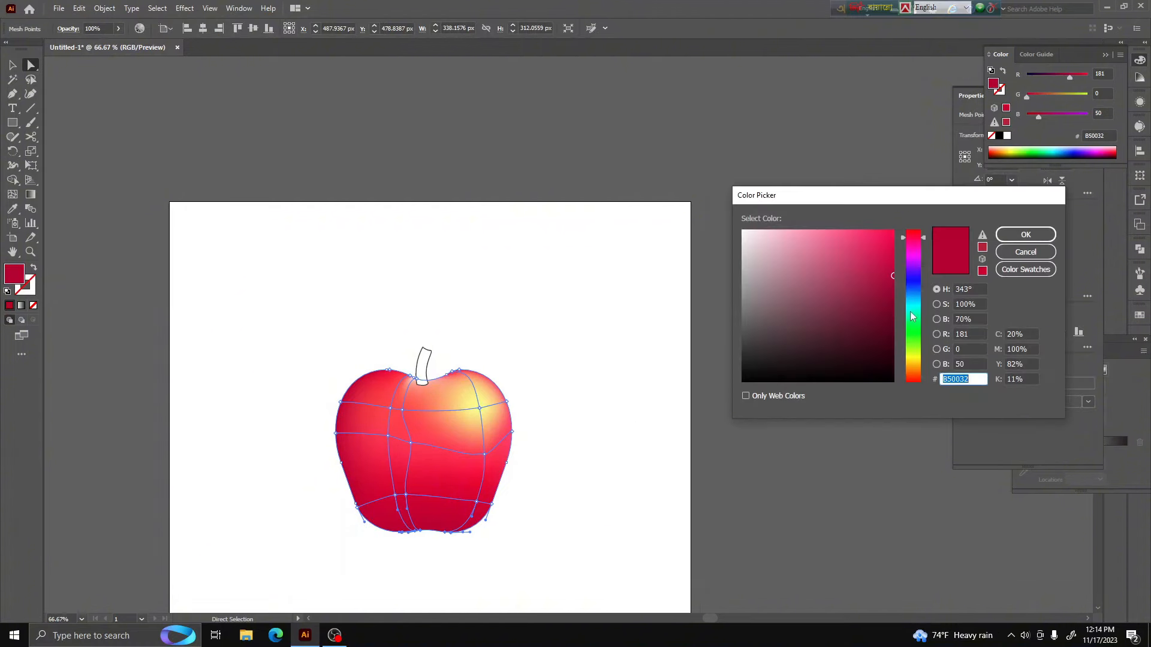
pyautogui.moveTo(891, 297); pyautogui.dragTo(892, 316)
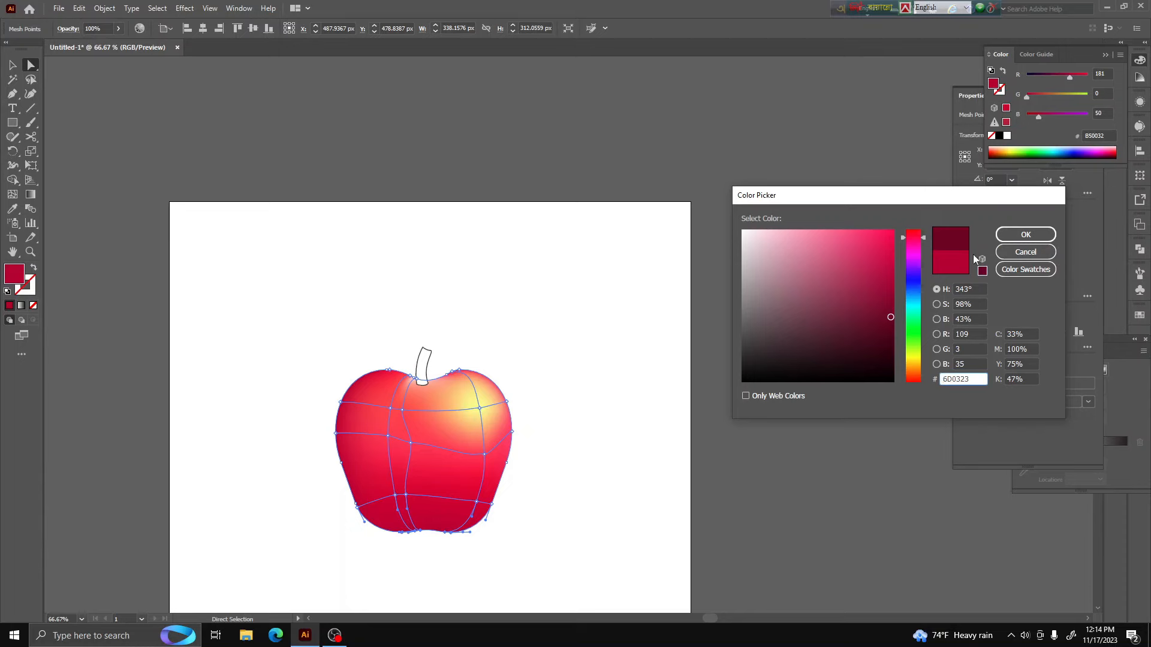
pyautogui.click(1025, 234)
pyautogui.click(541, 494)
pyautogui.scroll(-2, 453, 586)
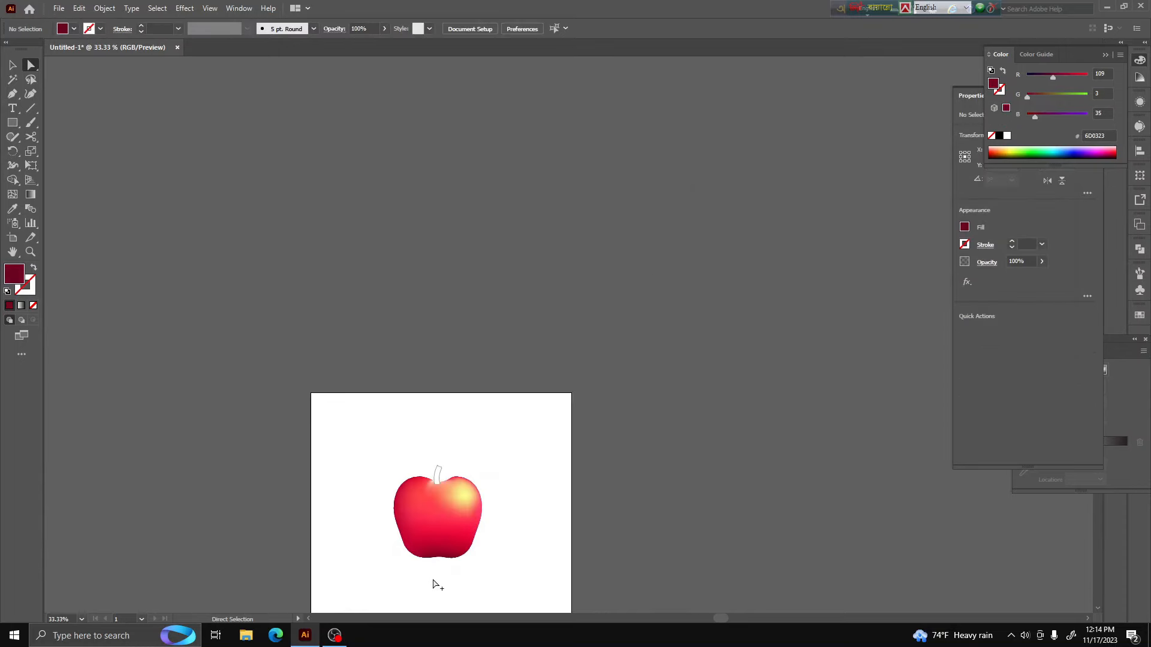
# Shift the apple's lower-left interior mesh point slightly outward and color it pink (#F281A1)
pyautogui.scroll(3, 433, 584)
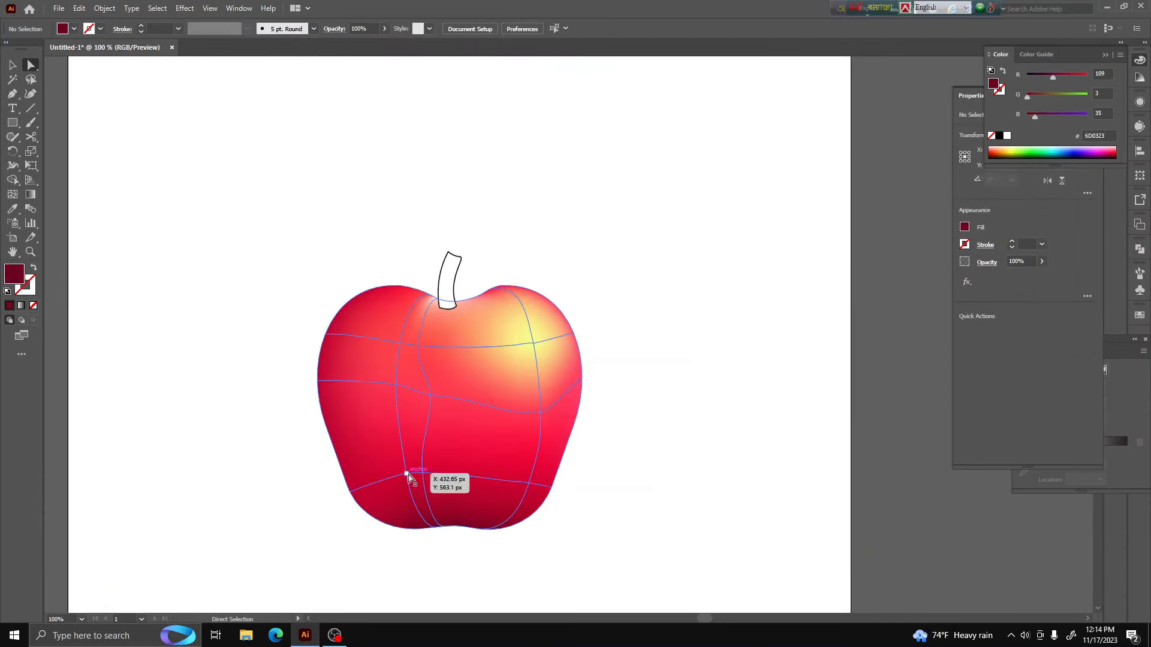
pyautogui.moveTo(406, 473); pyautogui.dragTo(398, 472)
pyautogui.doubleClick(20, 282)
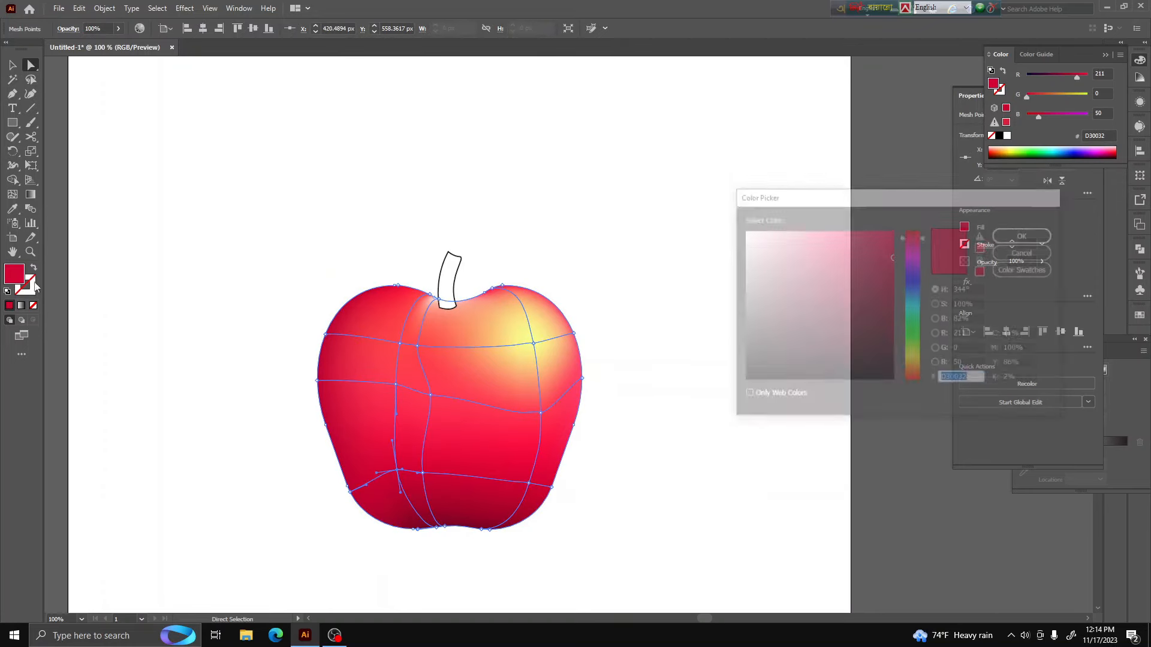
pyautogui.click(812, 237)
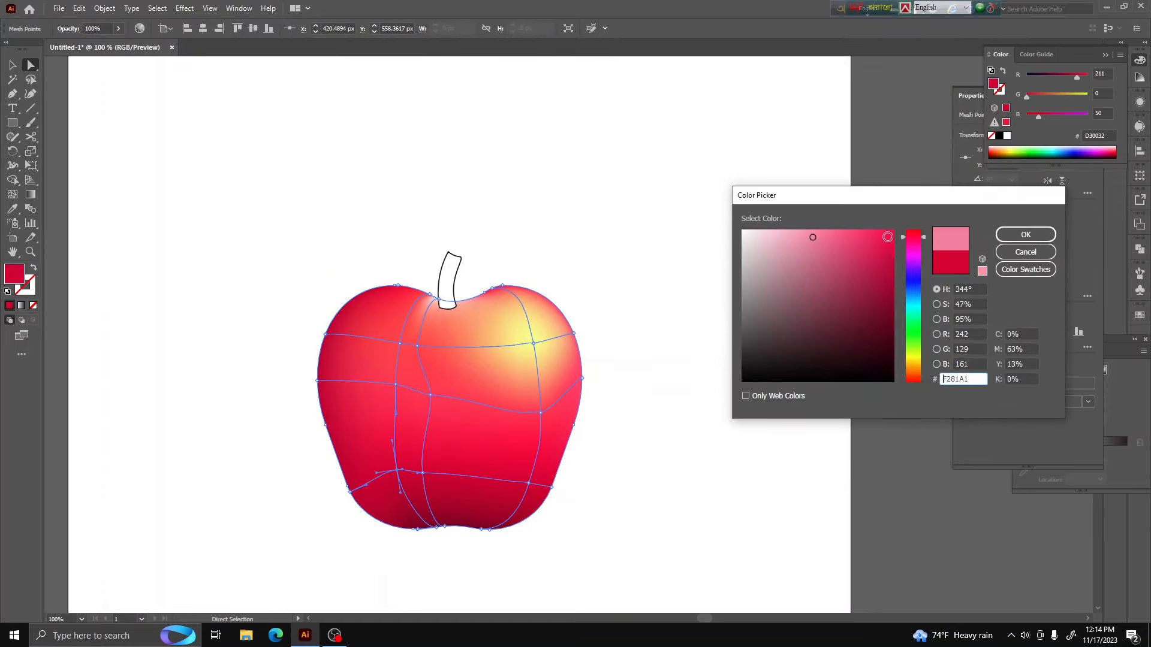
pyautogui.click(1026, 234)
pyautogui.click(693, 437)
pyautogui.scroll(-2, 456, 555)
pyautogui.scroll(-1, 485, 572)
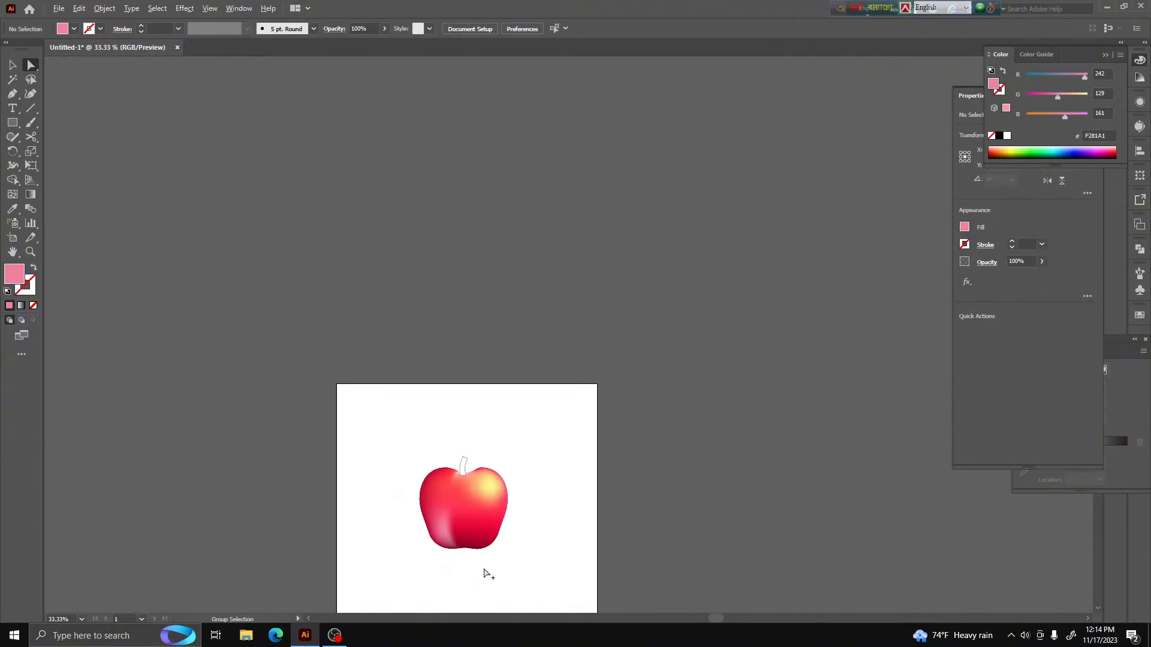
# Move the pink lower-left mesh point up and outward, and nudge the lower-right interior mesh point slightly left
pyautogui.scroll(3, 470, 544)
pyautogui.click(527, 527)
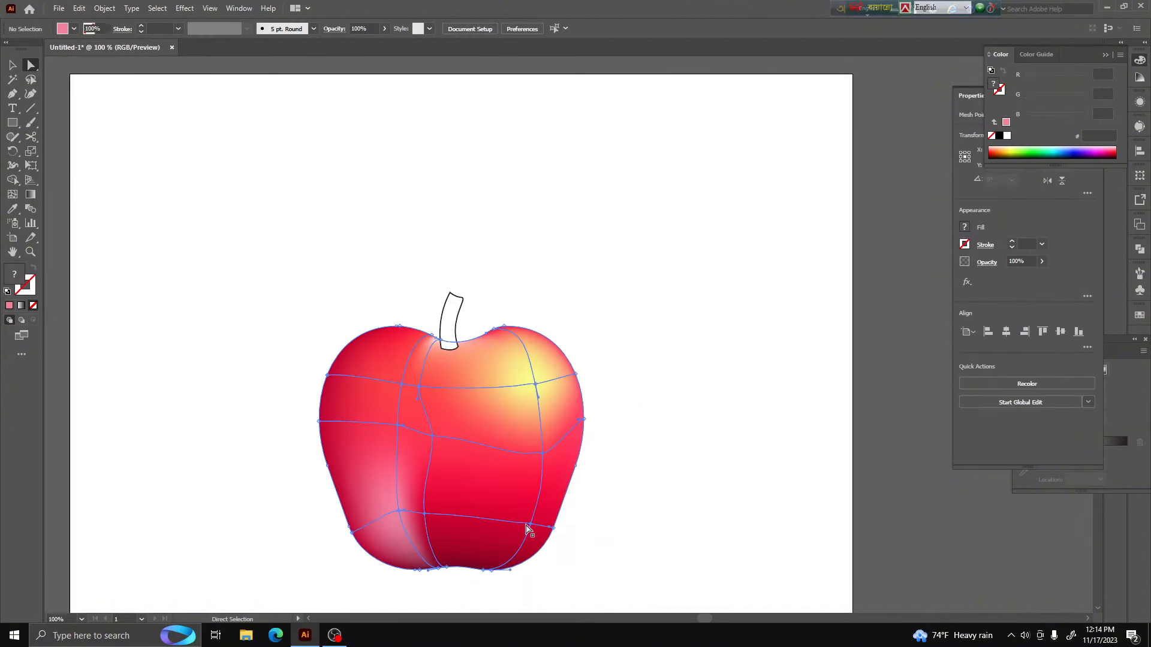
pyautogui.moveTo(400, 516)
pyautogui.mouseDown()
pyautogui.moveTo(404, 533)
pyautogui.moveTo(386, 503)
pyautogui.mouseUp()
pyautogui.click(647, 557)
pyautogui.scroll(-2, 649, 559)
pyautogui.scroll(2, 495, 519)
pyautogui.click(552, 426)
pyautogui.moveTo(546, 500); pyautogui.dragTo(538, 499)
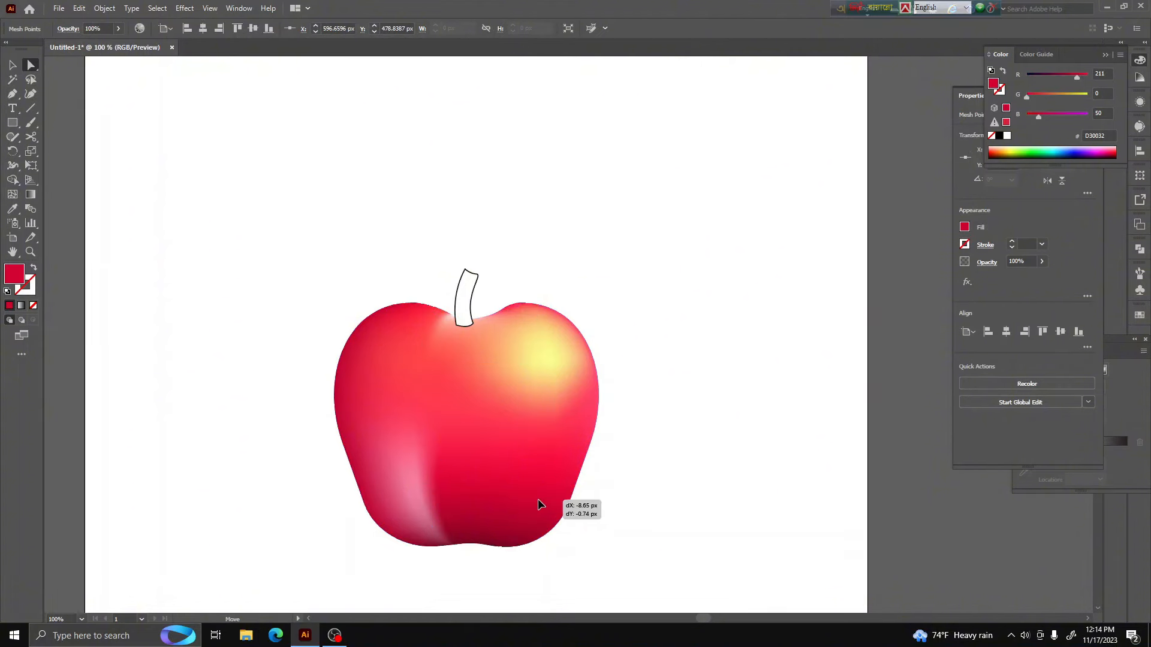
# Color the lower-right interior mesh point with the pink (#E77091) sampled from the apple's lower-left highlight
pyautogui.click(12, 208)
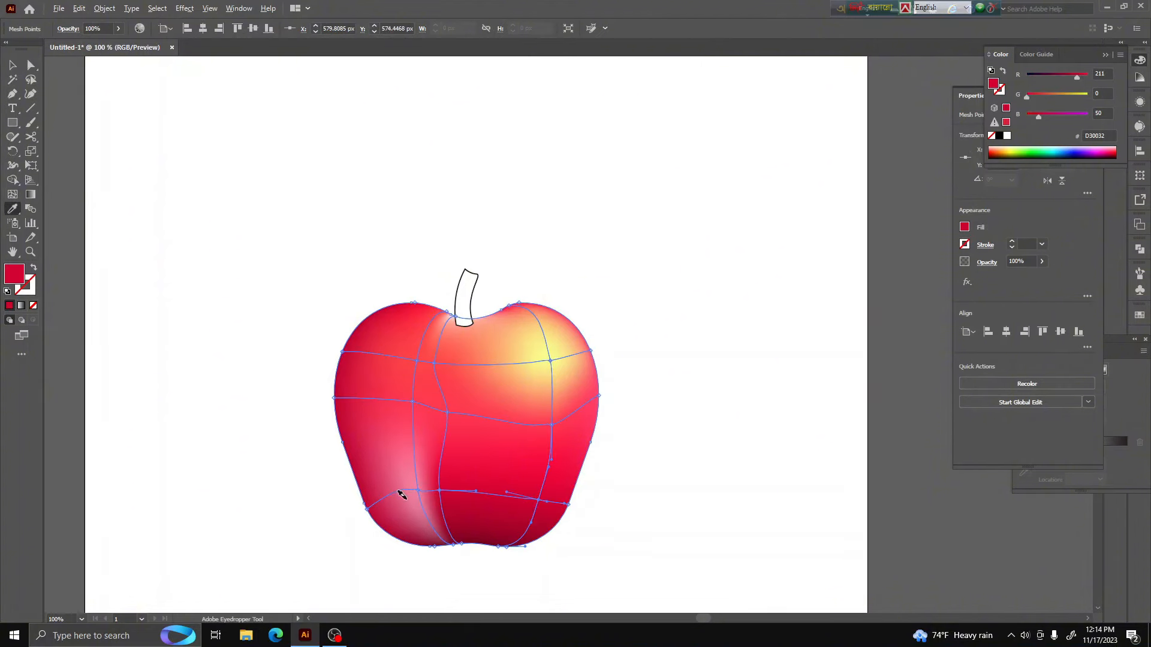
pyautogui.scroll(3, 398, 493)
pyautogui.click(404, 478)
pyautogui.scroll(-4, 403, 471)
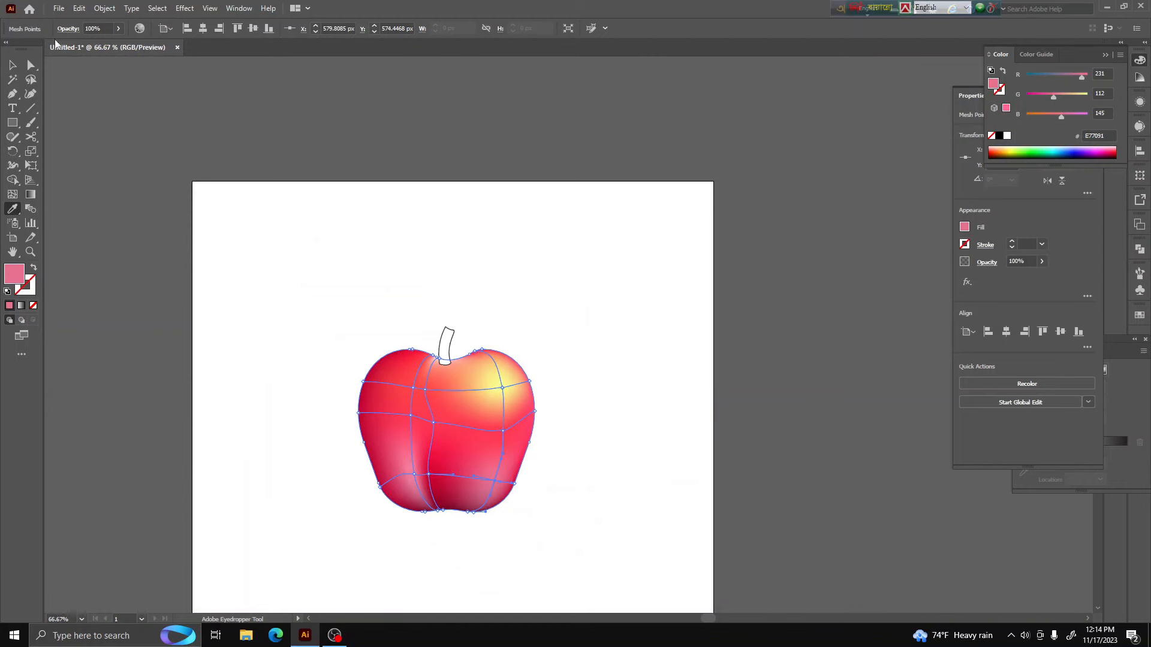
pyautogui.click(13, 60)
pyautogui.click(416, 132)
pyautogui.scroll(-2, 572, 490)
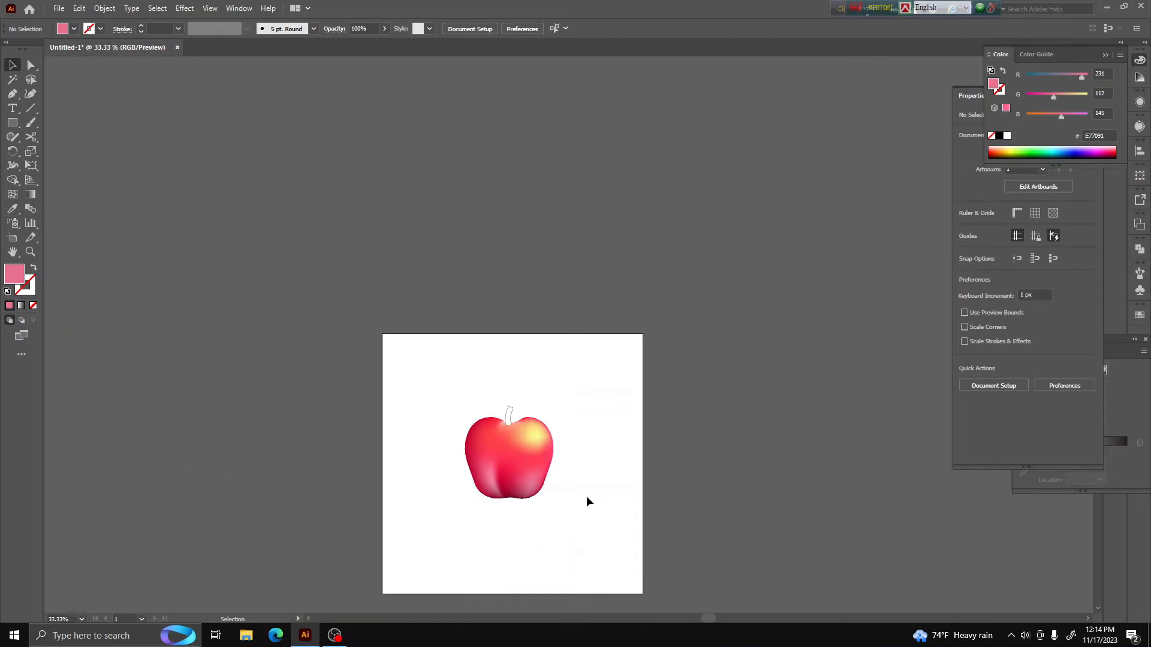
pyautogui.scroll(3, 557, 495)
pyautogui.scroll(2, 509, 516)
pyautogui.scroll(-2, 488, 352)
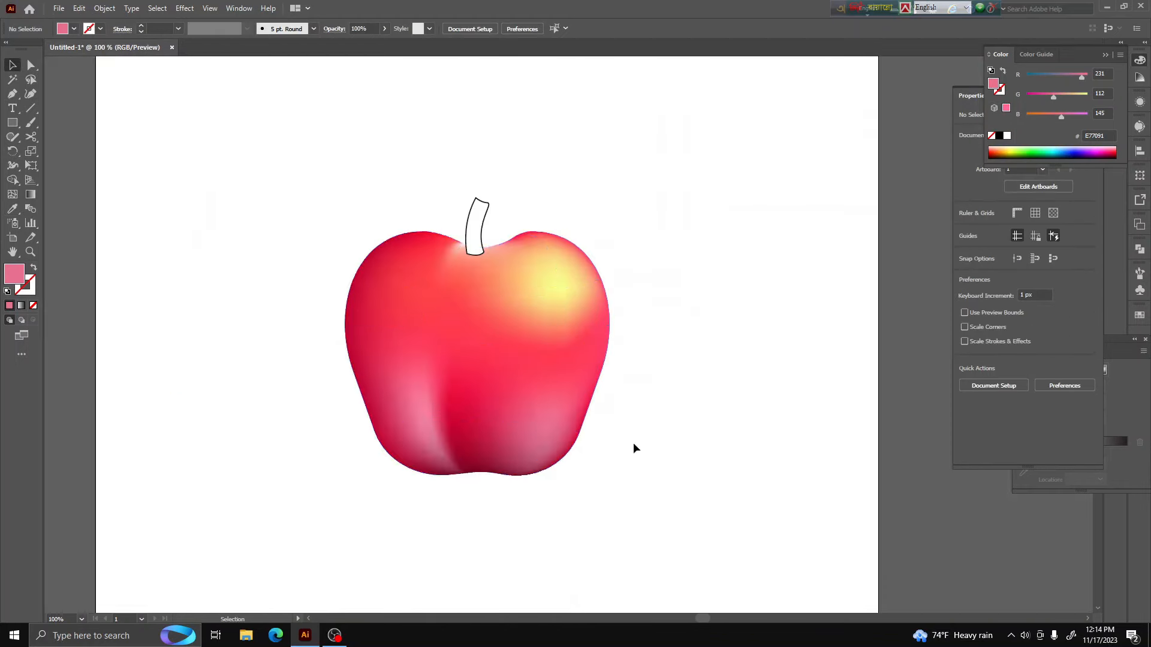
# Bring back the leaf and its stalk above the apple, and fill them and the main stem with bright green (#2EFF57)
pyautogui.hotkey('ctrl', 'alt', '3')
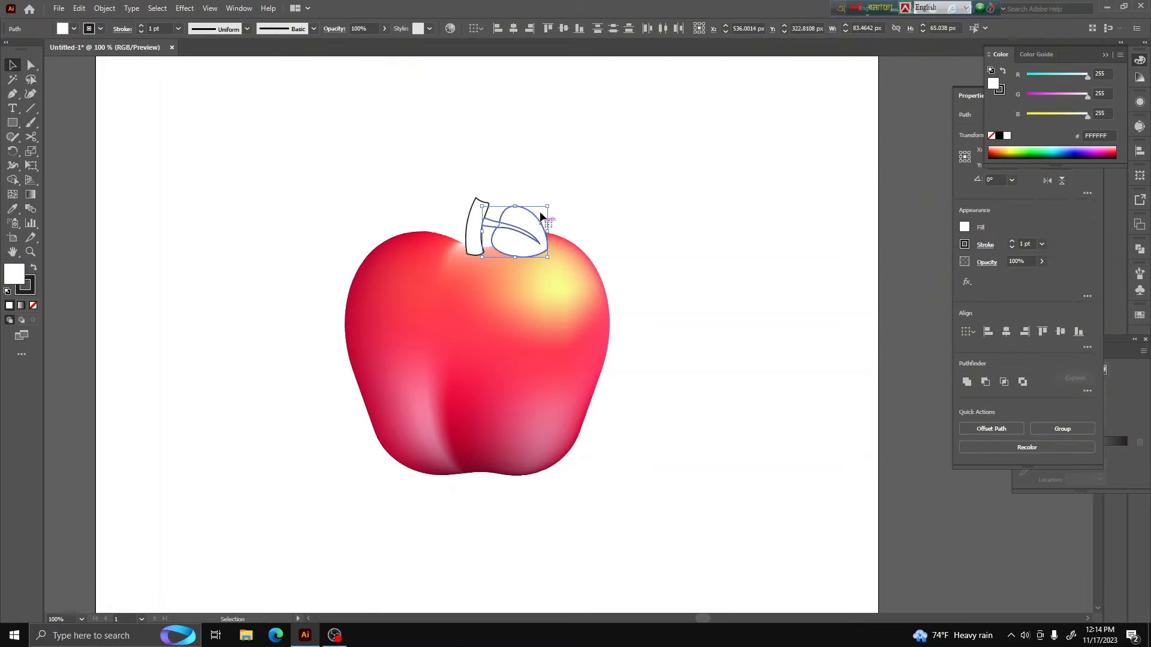
pyautogui.scroll(2, 539, 228)
pyautogui.click(484, 246)
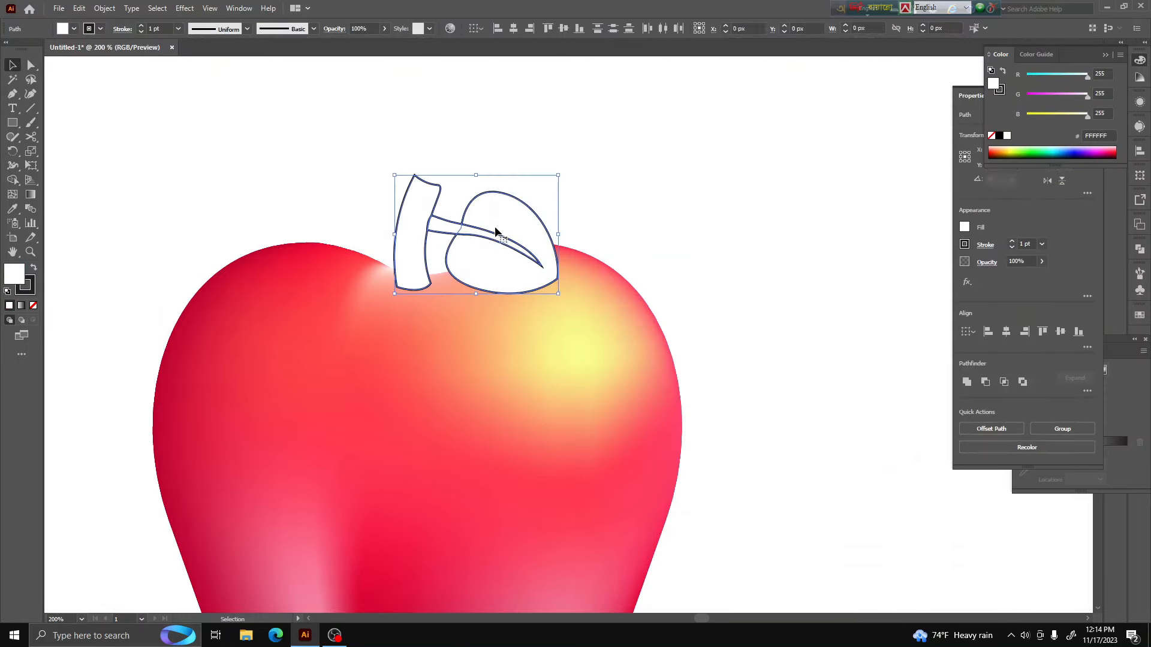
pyautogui.click(1038, 148)
pyautogui.click(667, 203)
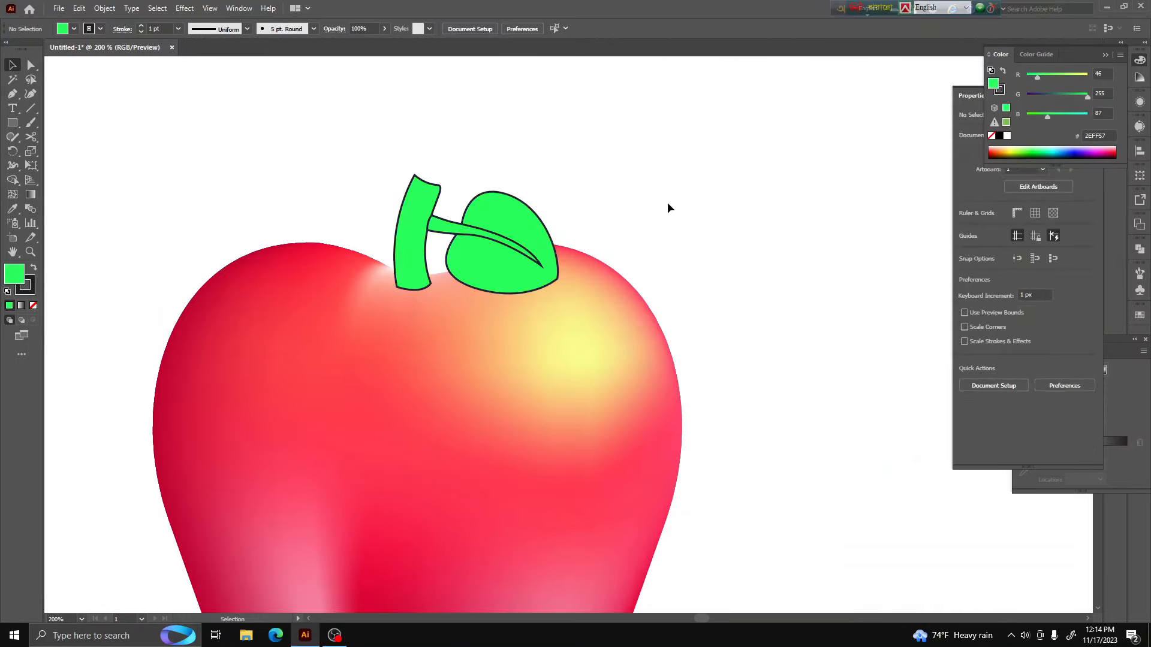
# Select the stem, stalk and leaf together and change their fill to a muted green (#5A8C62)
pyautogui.click(415, 233)
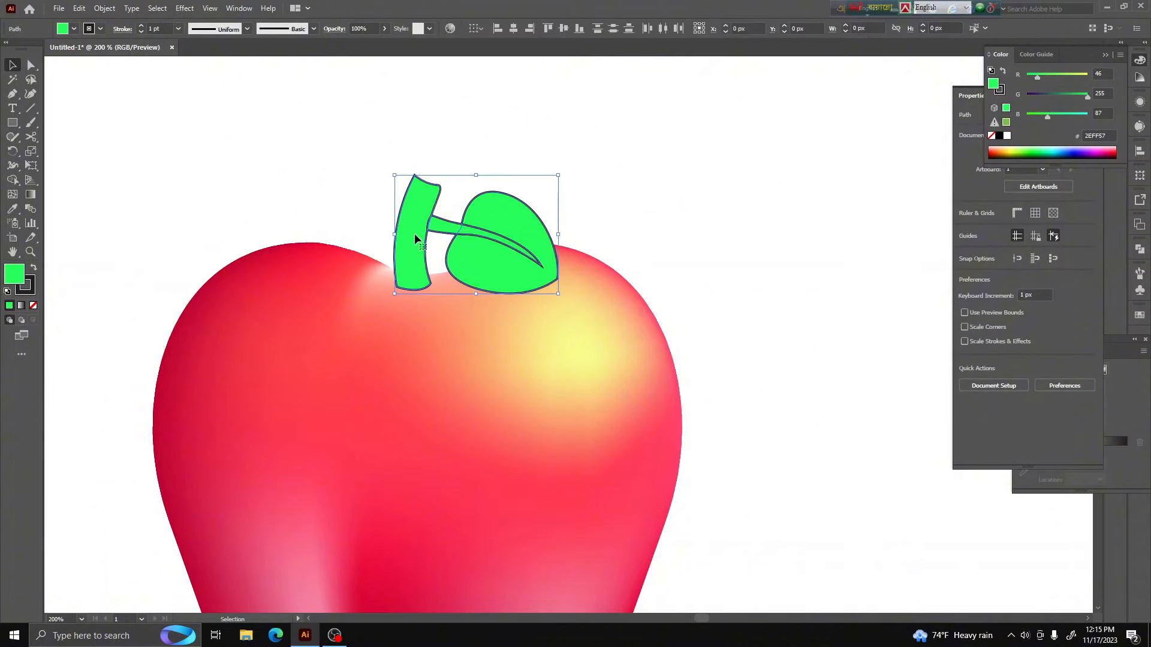
pyautogui.doubleClick(14, 274)
pyautogui.moveTo(848, 265); pyautogui.dragTo(796, 298)
pyautogui.click(1026, 234)
pyautogui.click(701, 176)
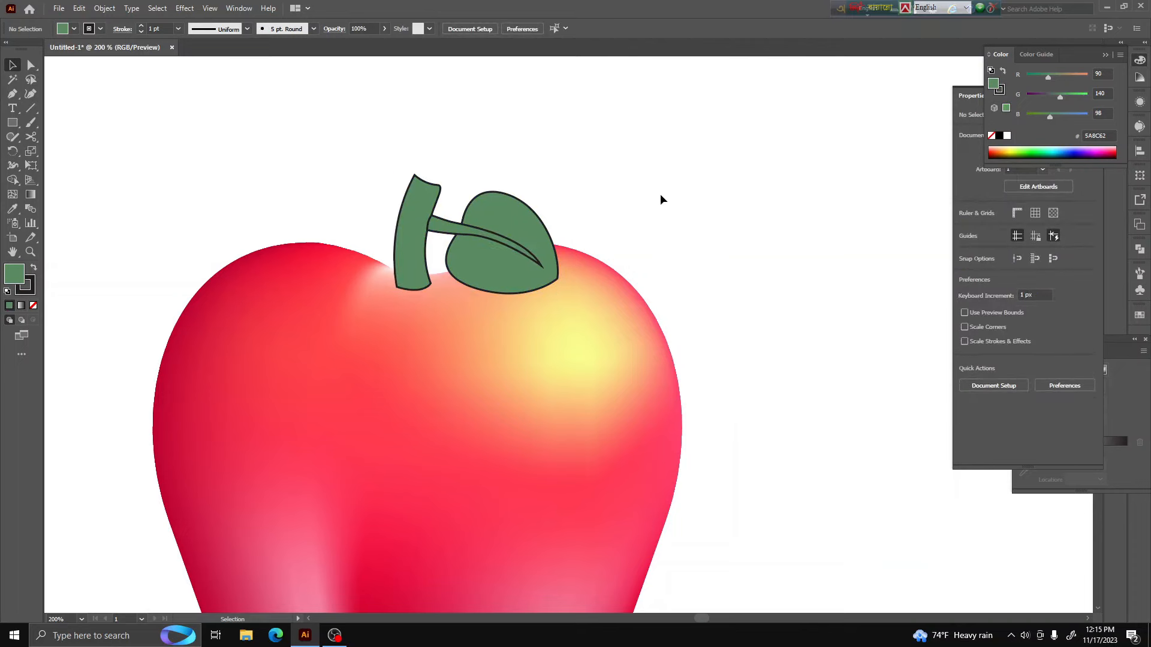
pyautogui.hotkey('ctrl', '0')
pyautogui.scroll(3, 434, 288)
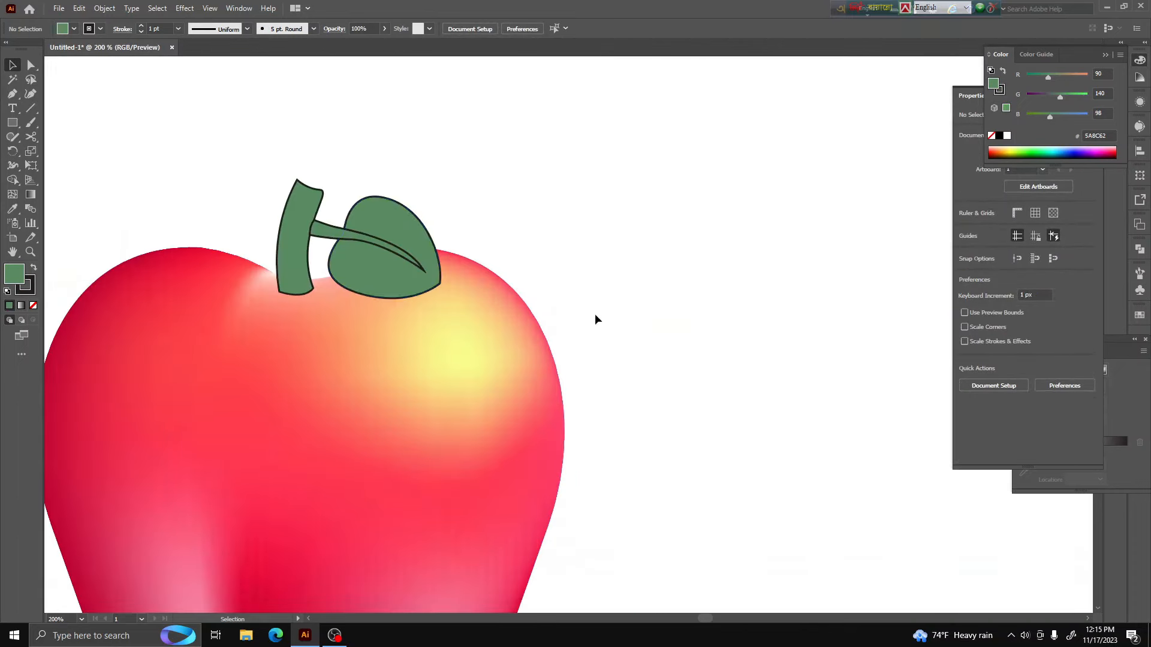
pyautogui.scroll(-2, 389, 324)
pyautogui.scroll(-3, 488, 355)
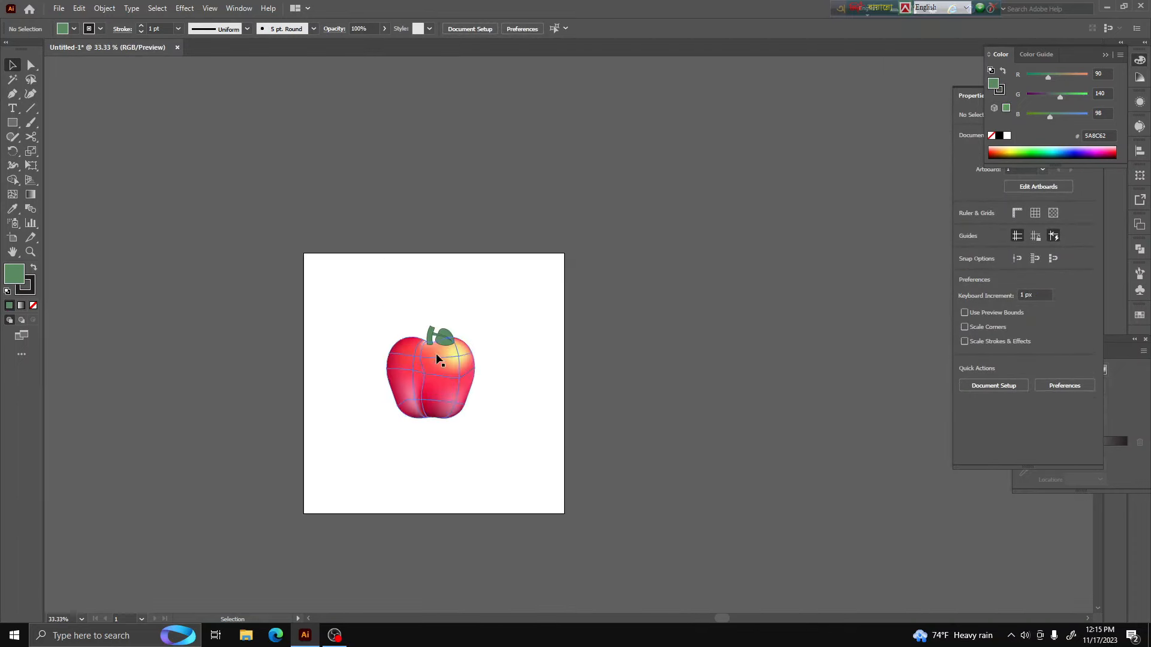
# Remove the outline from the thin leaf stalk and fill it with dark olive green (#2E3A13)
pyautogui.scroll(6, 437, 354)
pyautogui.click(365, 218)
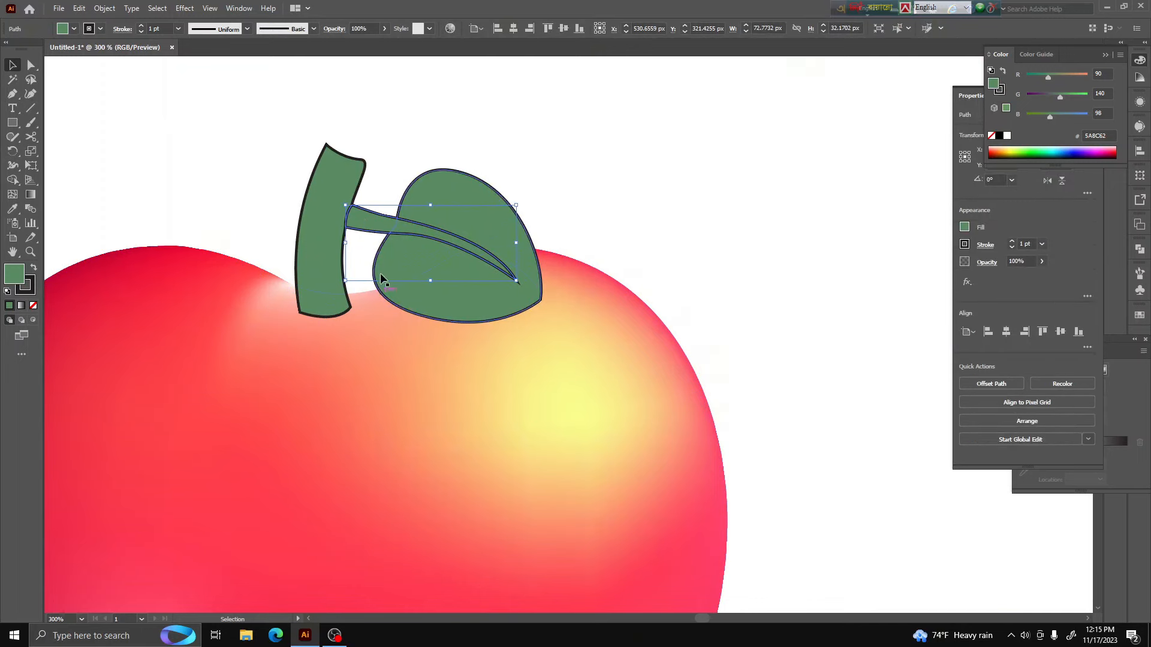
pyautogui.click(34, 267)
pyautogui.click(32, 292)
pyautogui.click(33, 306)
pyautogui.doubleClick(15, 275)
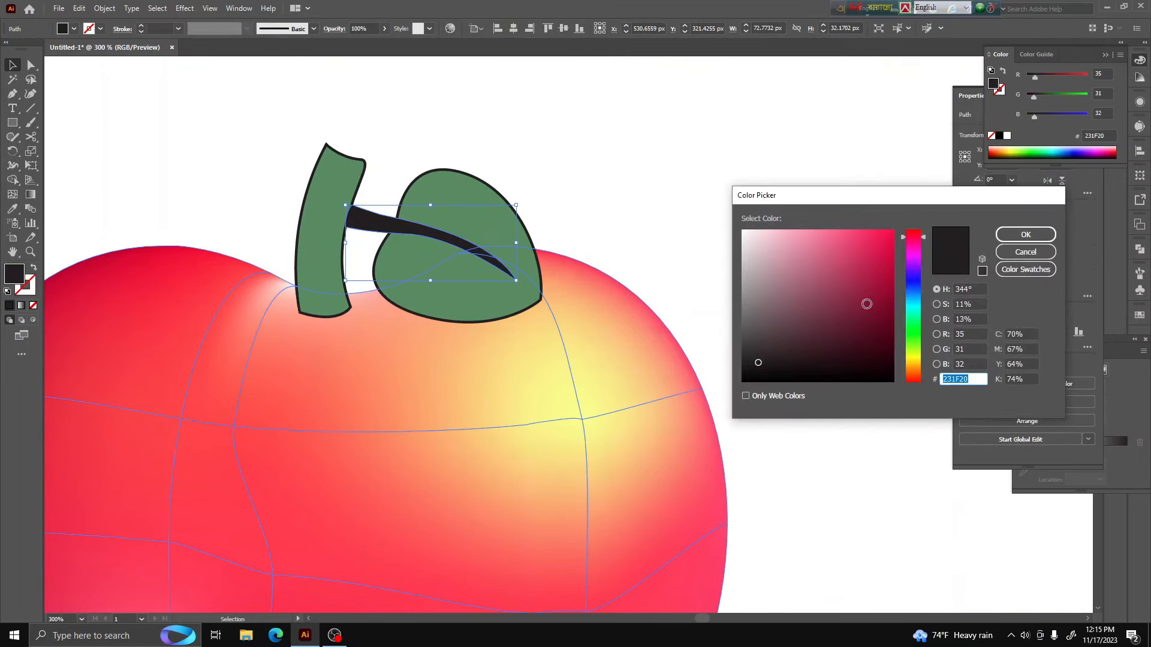
pyautogui.moveTo(913, 360)
pyautogui.mouseDown()
pyautogui.moveTo(914, 337)
pyautogui.moveTo(913, 348)
pyautogui.mouseUp()
pyautogui.click(838, 354)
pyautogui.moveTo(838, 355); pyautogui.dragTo(844, 346)
pyautogui.click(1026, 235)
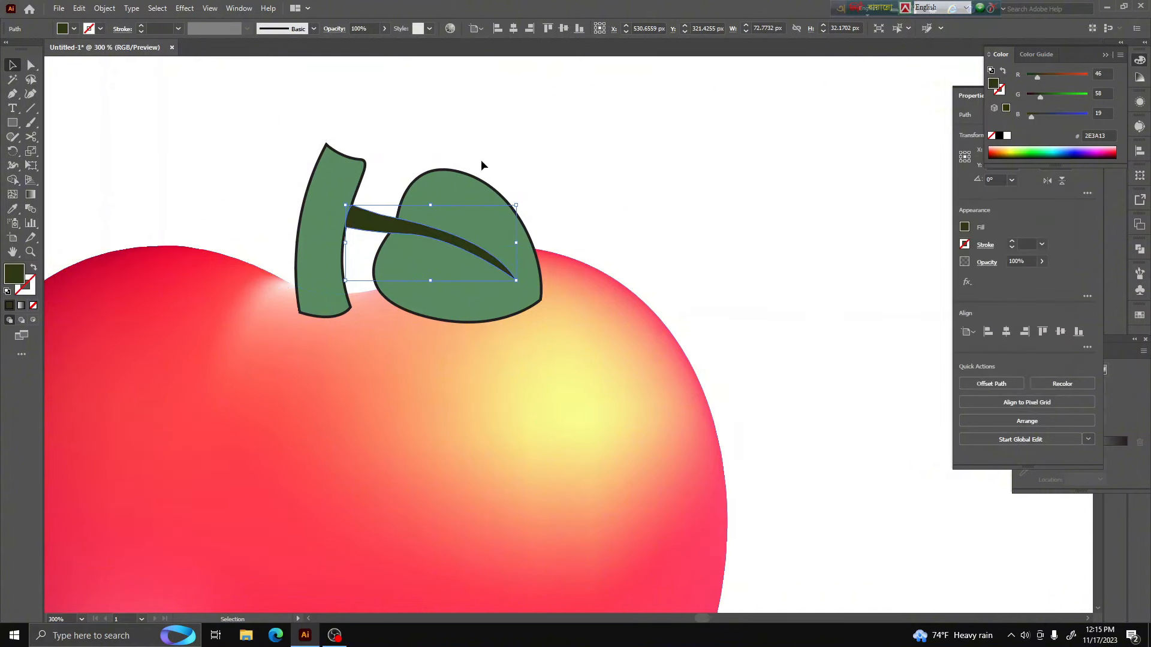
pyautogui.click(481, 159)
# Select the leaf and the main stem together and remove their black outlines
pyautogui.click(474, 211)
pyautogui.keyDown('shift'); pyautogui.click(332, 246); pyautogui.keyUp('shift')
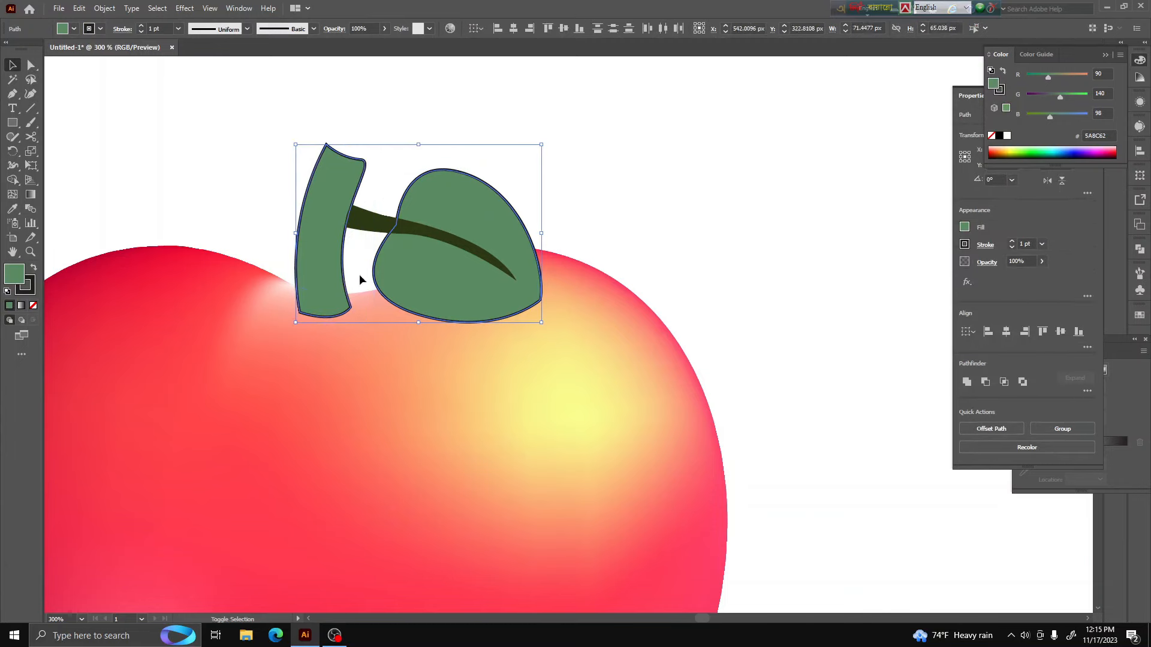
pyautogui.click(30, 291)
pyautogui.click(34, 306)
pyautogui.click(443, 150)
# Examine the whole apple and its stem and leaf up close and from a distance
pyautogui.scroll(-4, 472, 232)
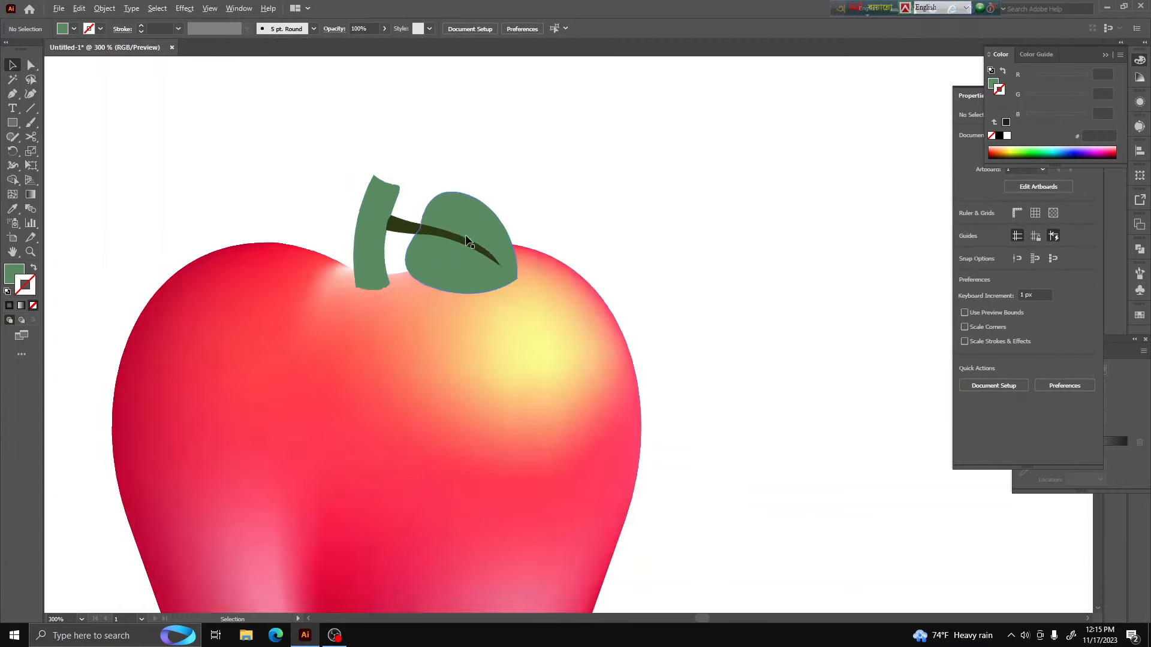
pyautogui.scroll(-2, 552, 360)
pyautogui.scroll(8, 508, 240)
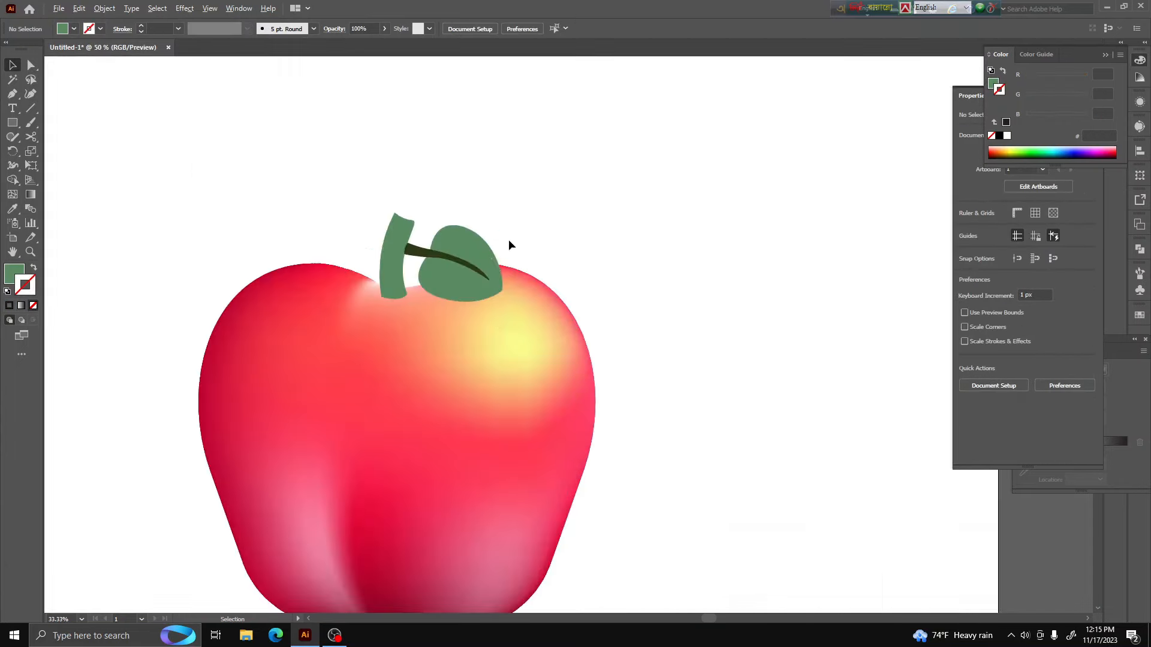
pyautogui.scroll(-3, 447, 385)
pyautogui.scroll(-2, 412, 508)
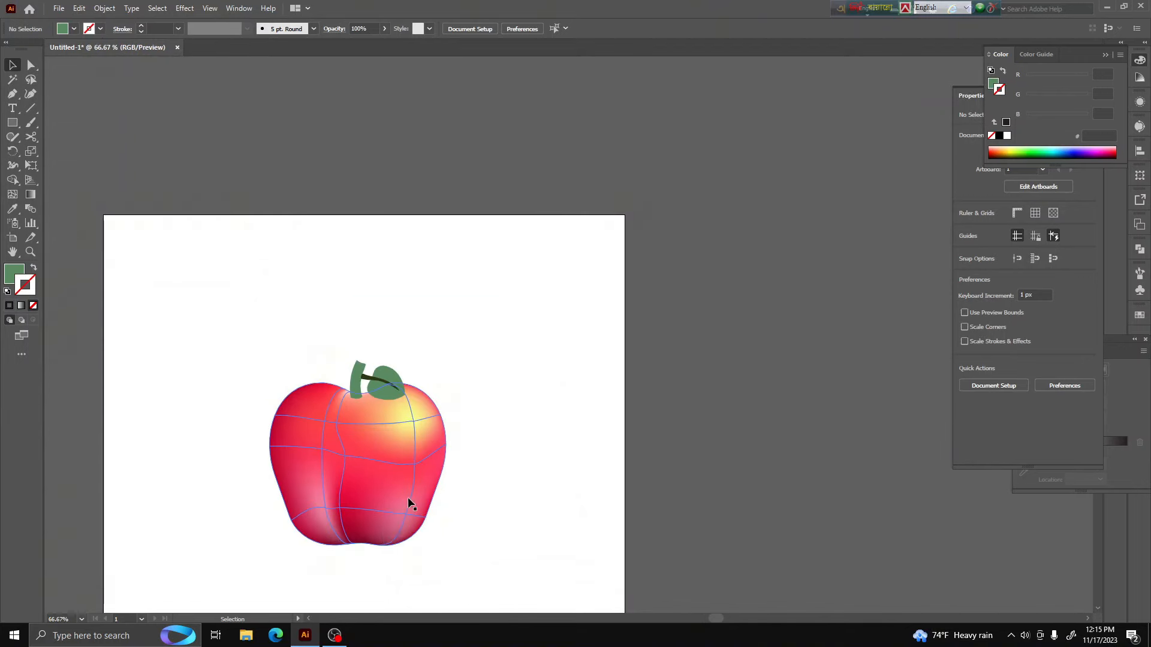
pyautogui.scroll(4, 370, 527)
pyautogui.scroll(-2, 441, 469)
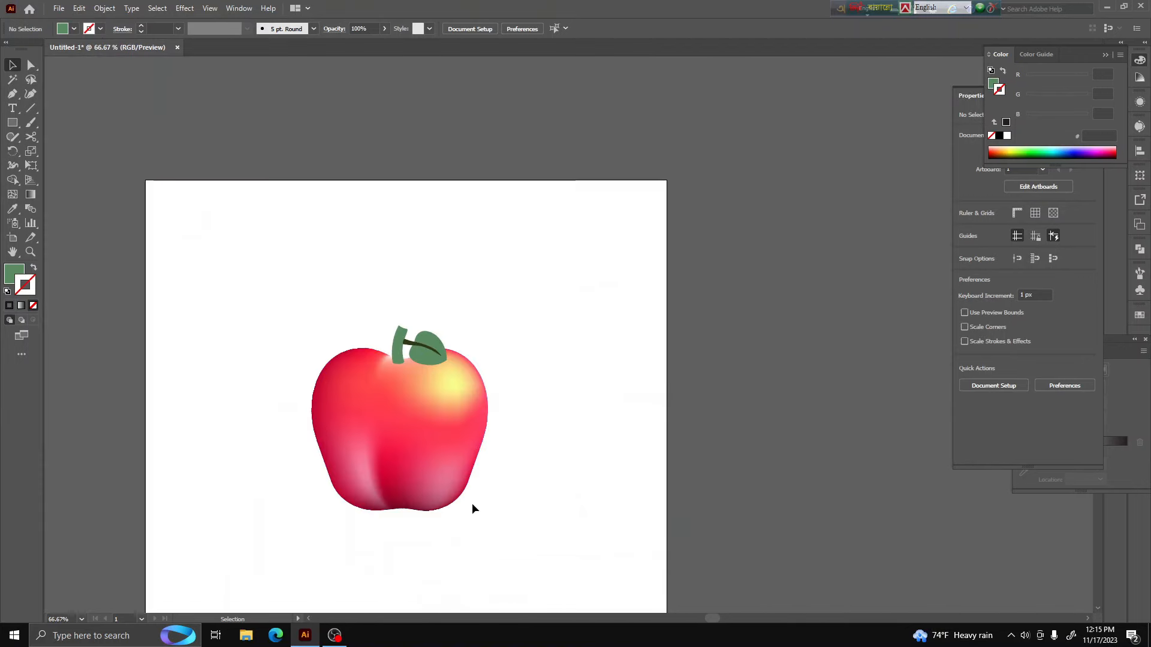
pyautogui.scroll(-1, 473, 509)
pyautogui.scroll(-2, 414, 470)
pyautogui.scroll(2, 411, 465)
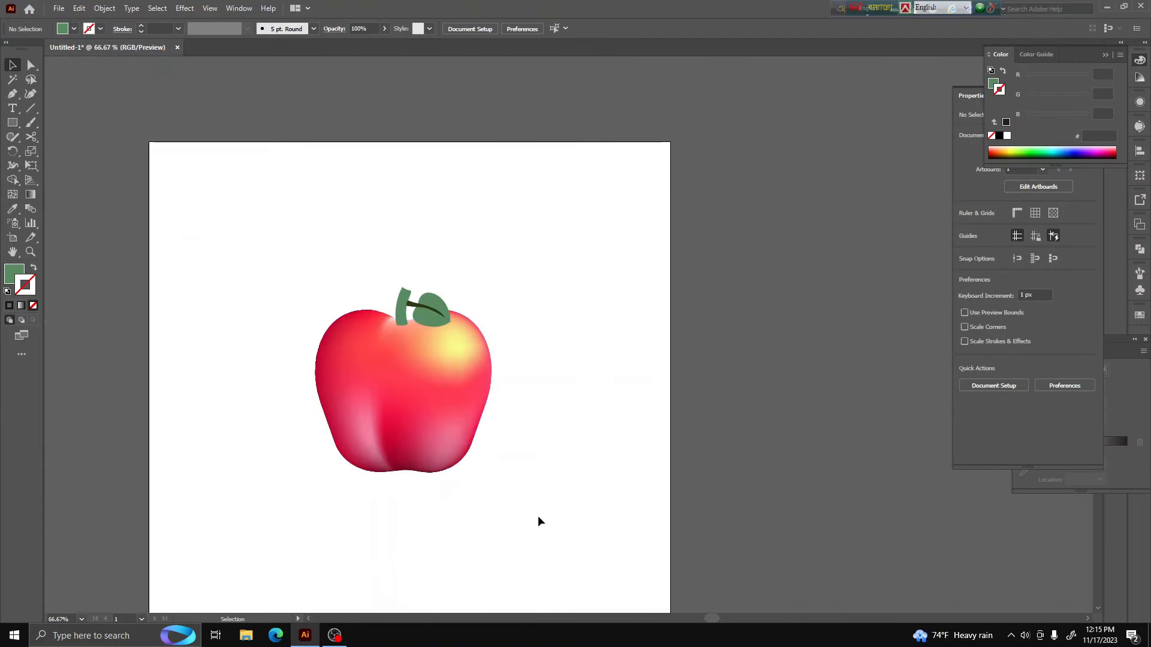
pyautogui.scroll(2, 391, 383)
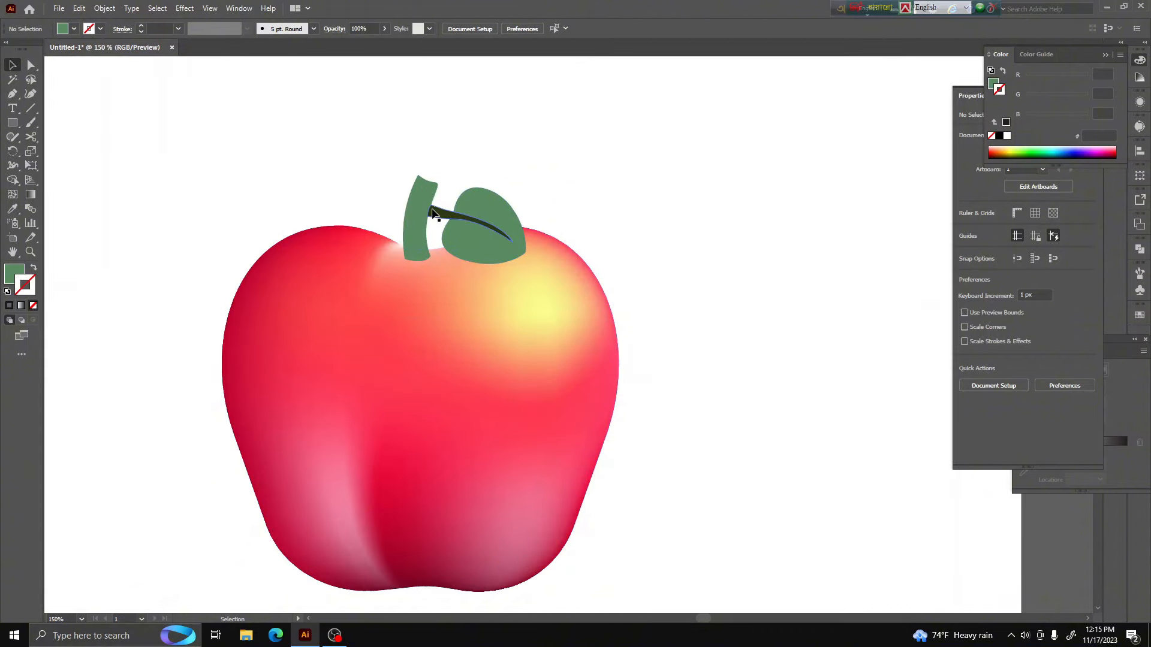
pyautogui.scroll(1, 433, 213)
pyautogui.scroll(-1, 490, 229)
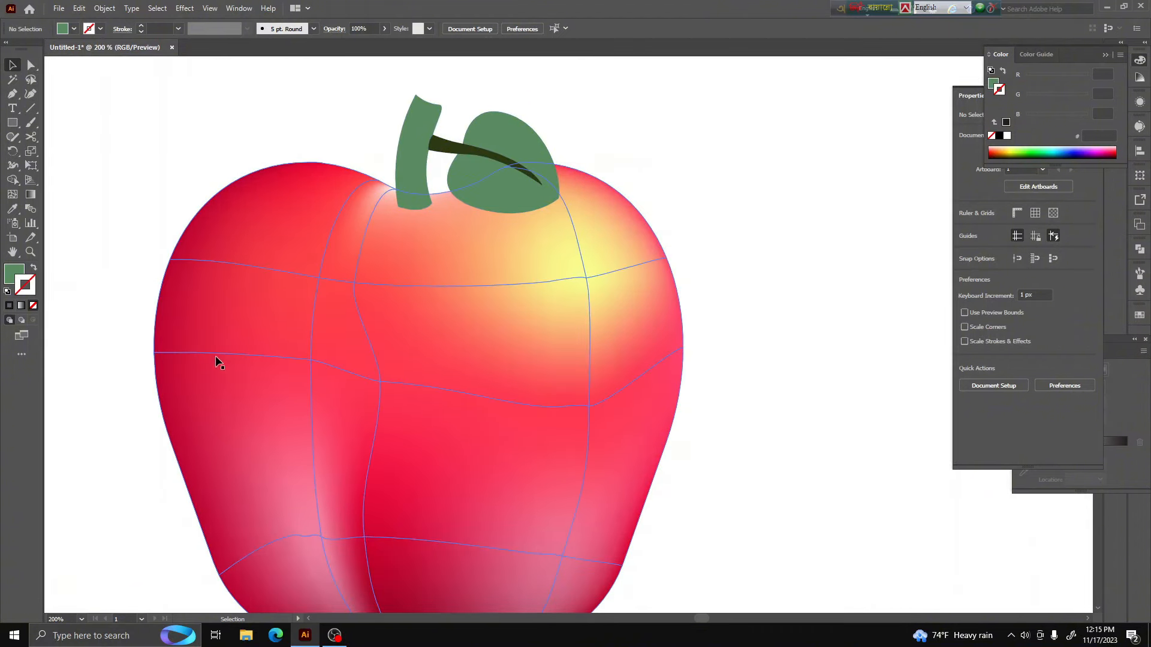
pyautogui.scroll(-3, 276, 307)
# Group the apple body, stem, stalk and leaf, and reposition the group near the middle of the artboard
pyautogui.moveTo(327, 327); pyautogui.dragTo(331, 396)
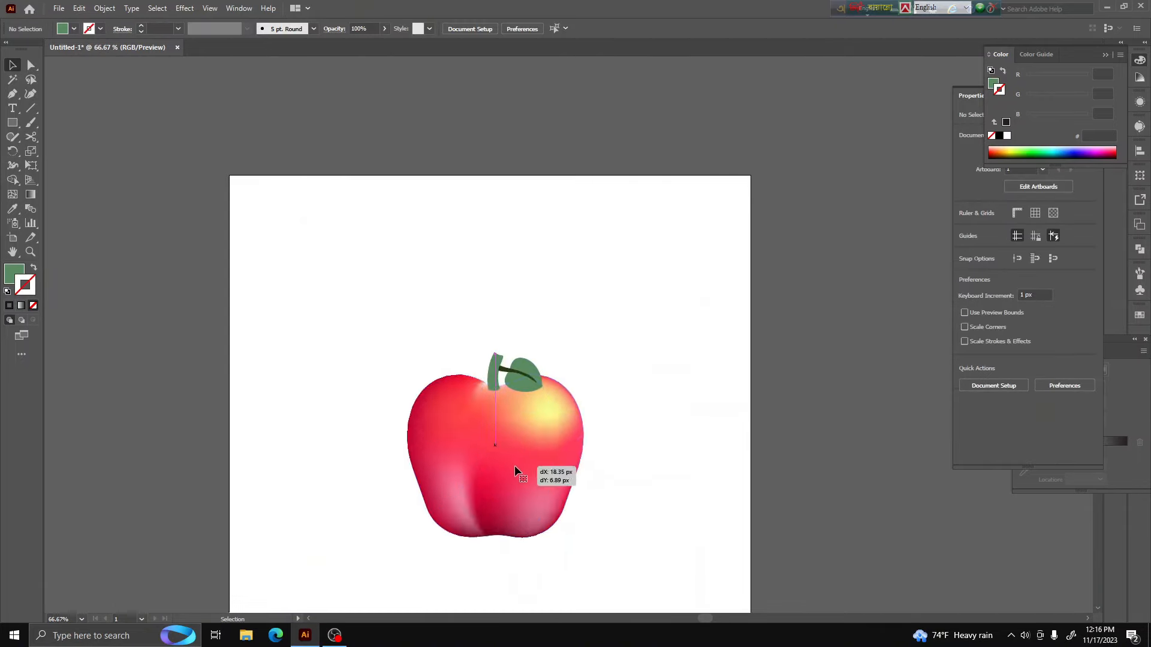
pyautogui.scroll(-1, 624, 461)
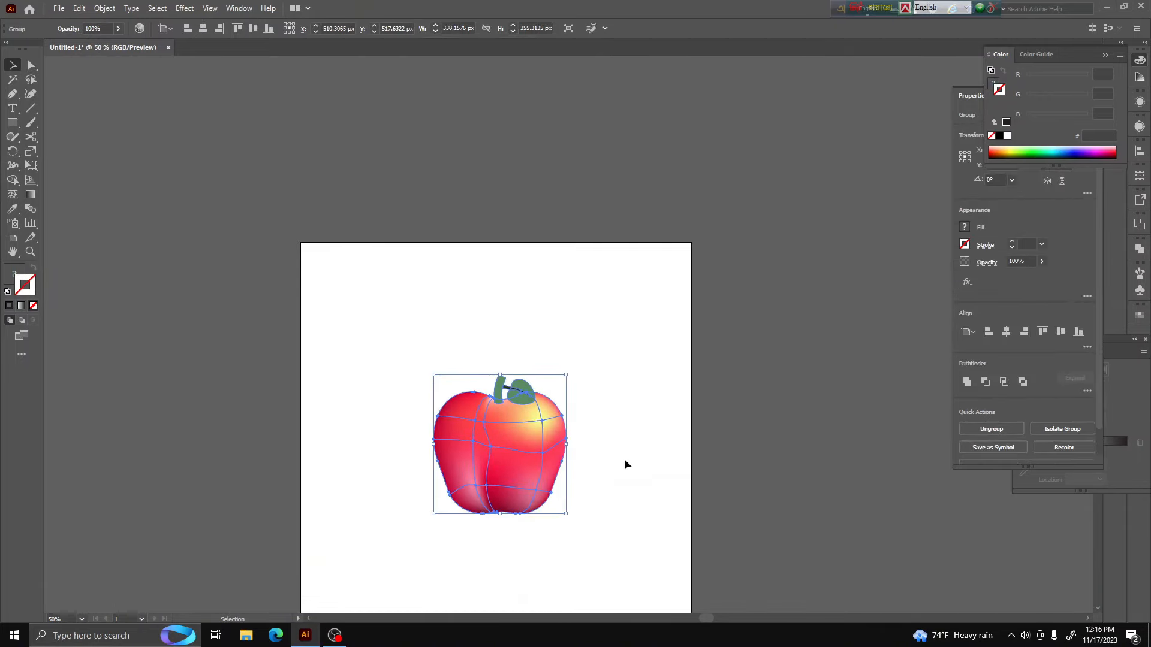
pyautogui.scroll(2, 508, 468)
pyautogui.moveTo(508, 467); pyautogui.dragTo(508, 473)
pyautogui.scroll(-1, 509, 472)
pyautogui.click(664, 429)
pyautogui.scroll(-2, 591, 430)
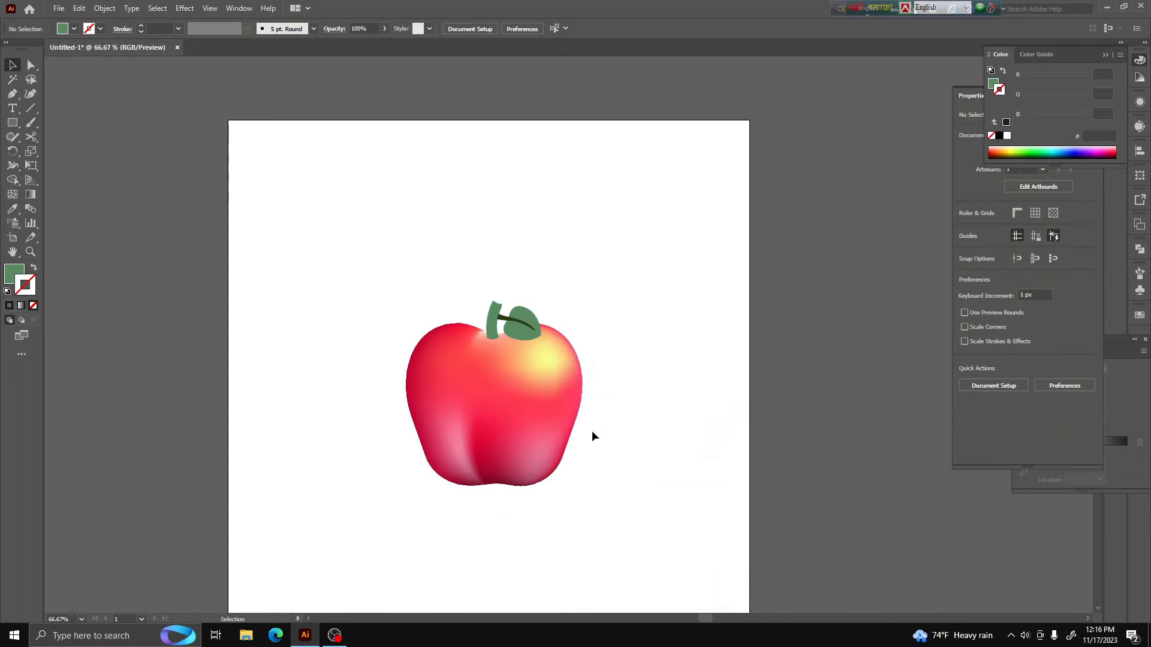
# Move the apple group slightly up and sideways to about X 516 px, Y 494 px on the artboard
pyautogui.click(544, 412)
pyautogui.scroll(-1, 524, 330)
pyautogui.moveTo(524, 330); pyautogui.dragTo(524, 325)
pyautogui.moveTo(542, 368); pyautogui.dragTo(544, 366)
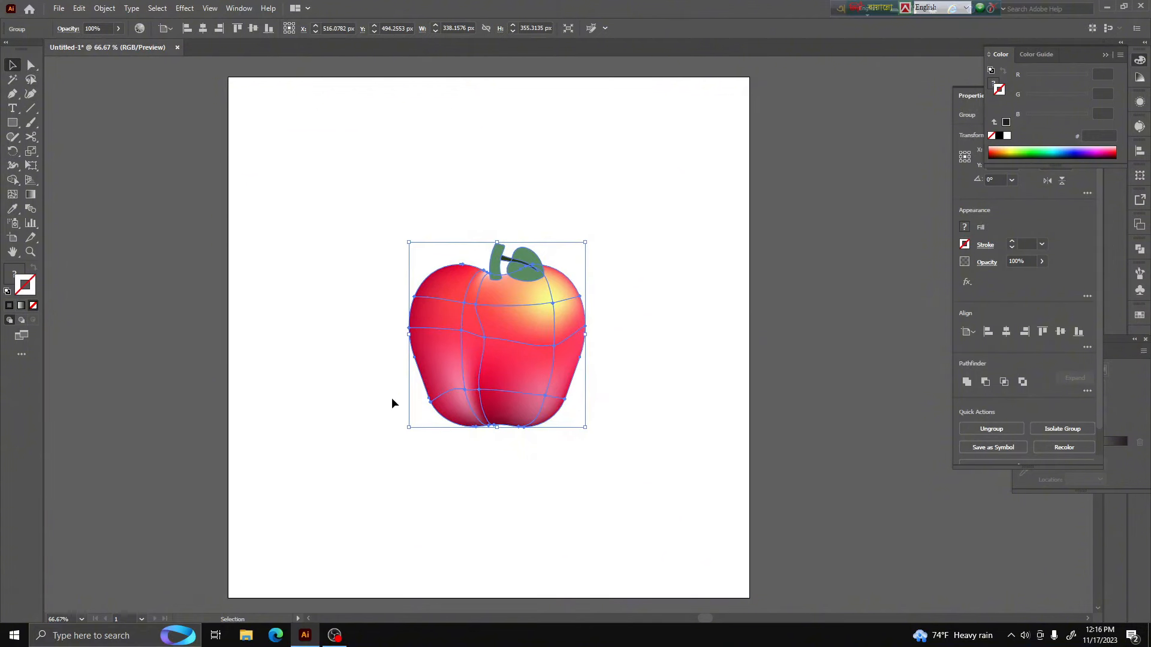